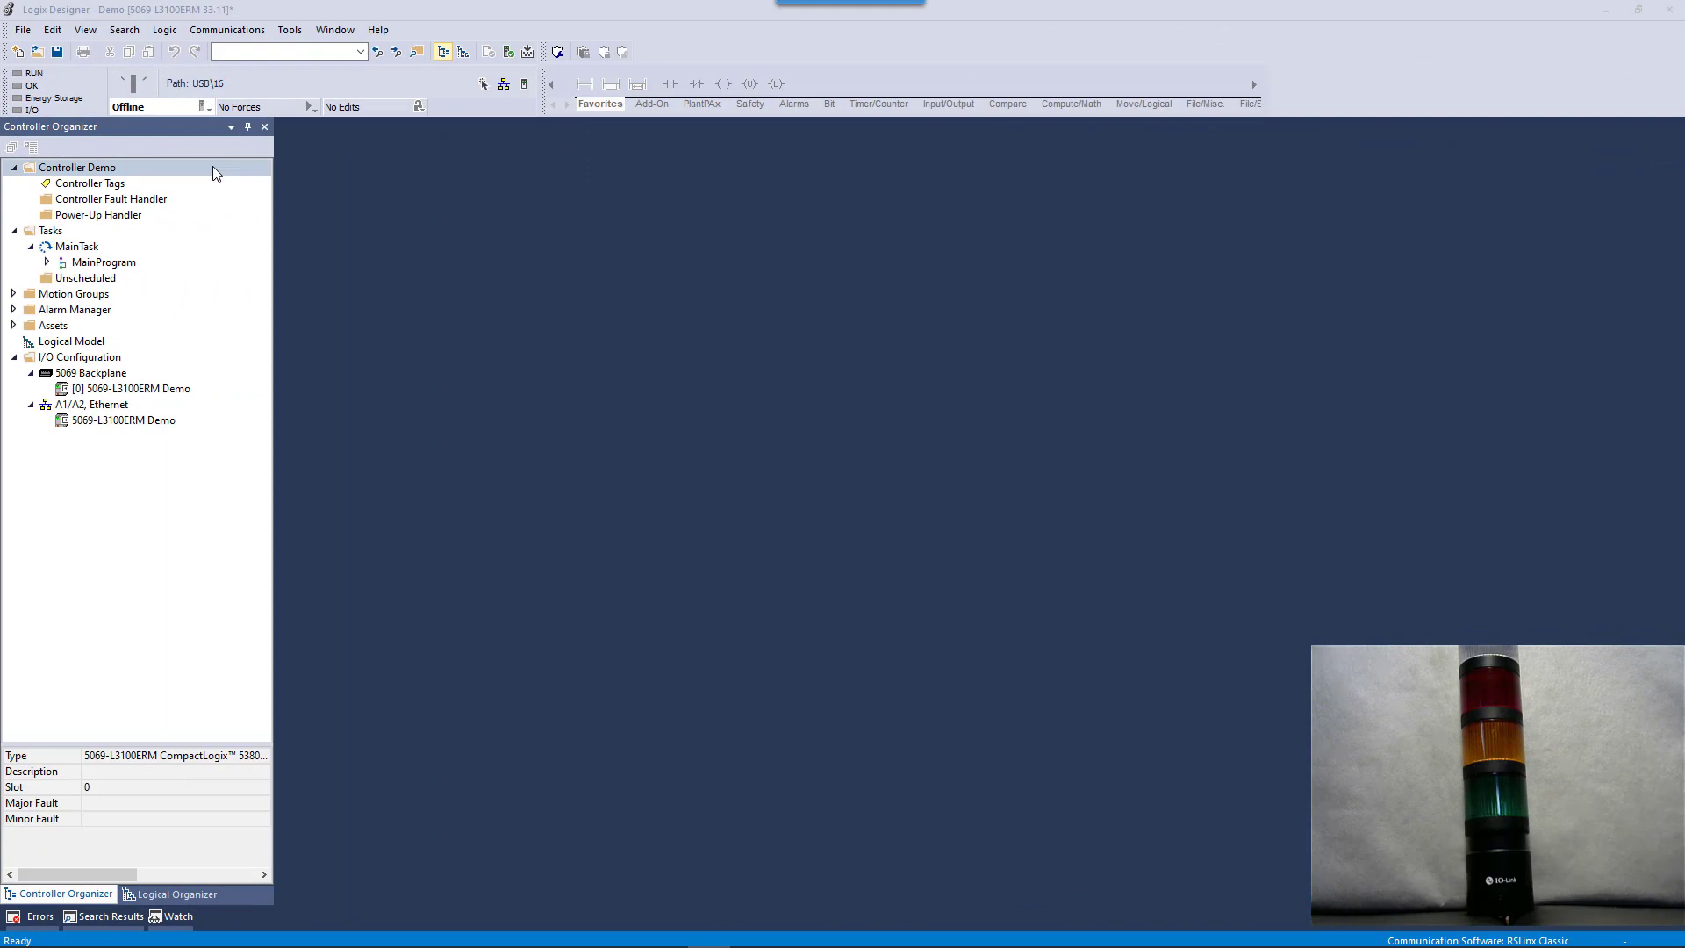
Add a new 1732E-8IOLM12R IO-Link master, filtered from Communication modules, to the A1/A2 Ethernet network
left_click(98, 405)
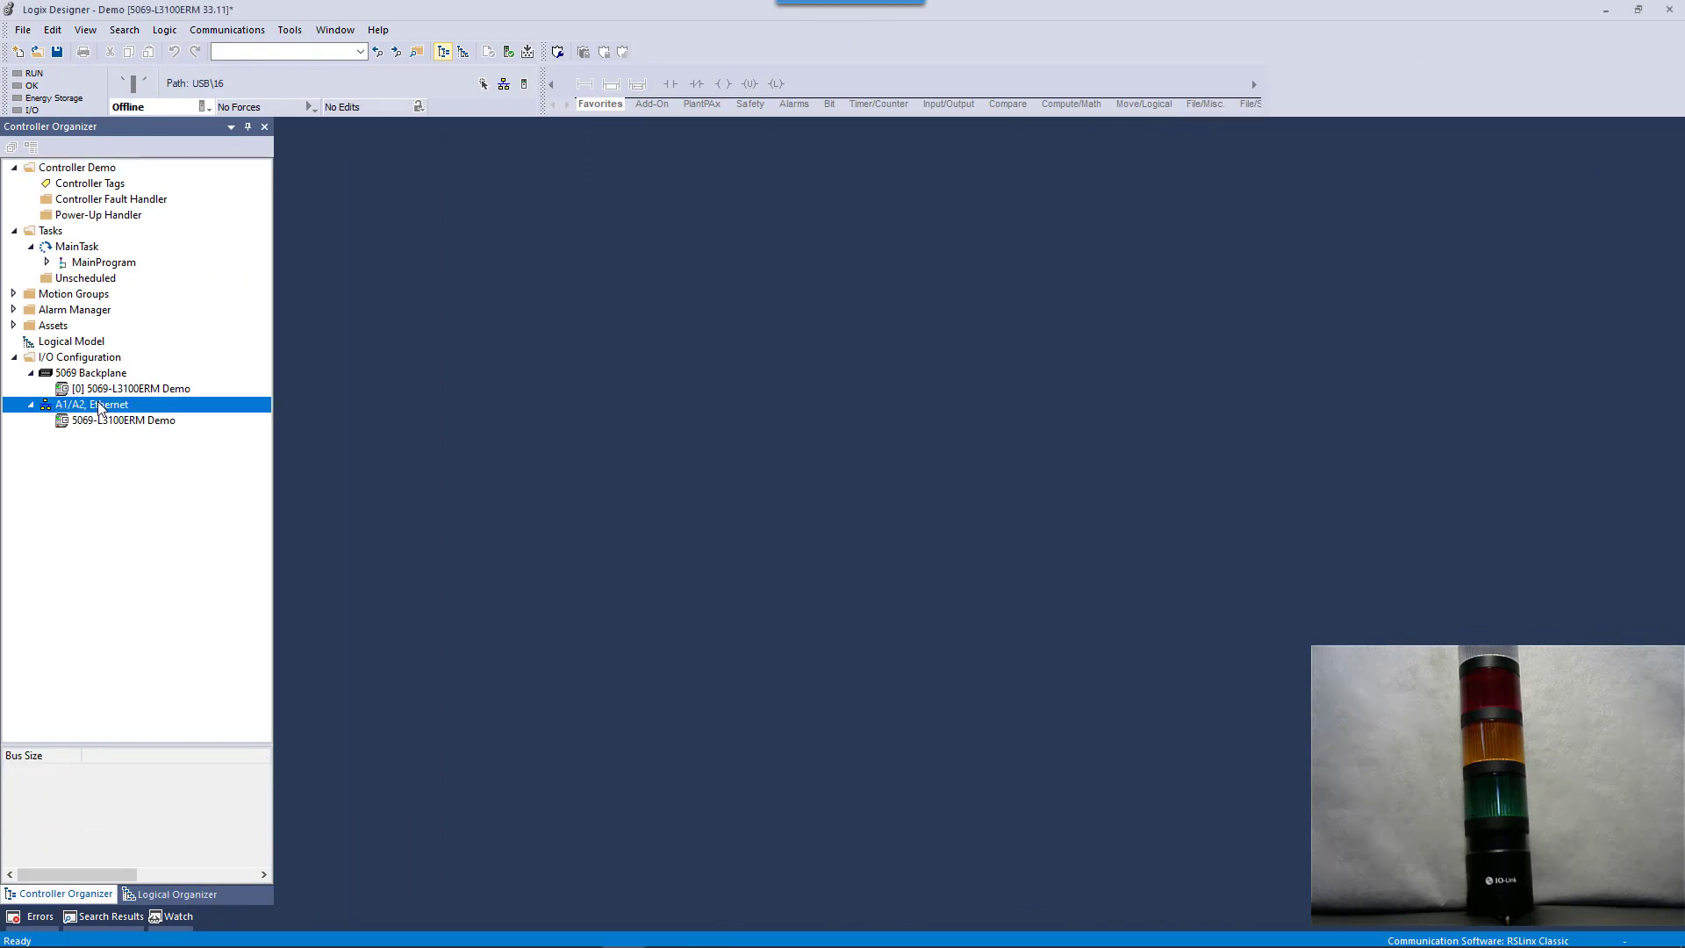
right_click(99, 405)
left_click(127, 410)
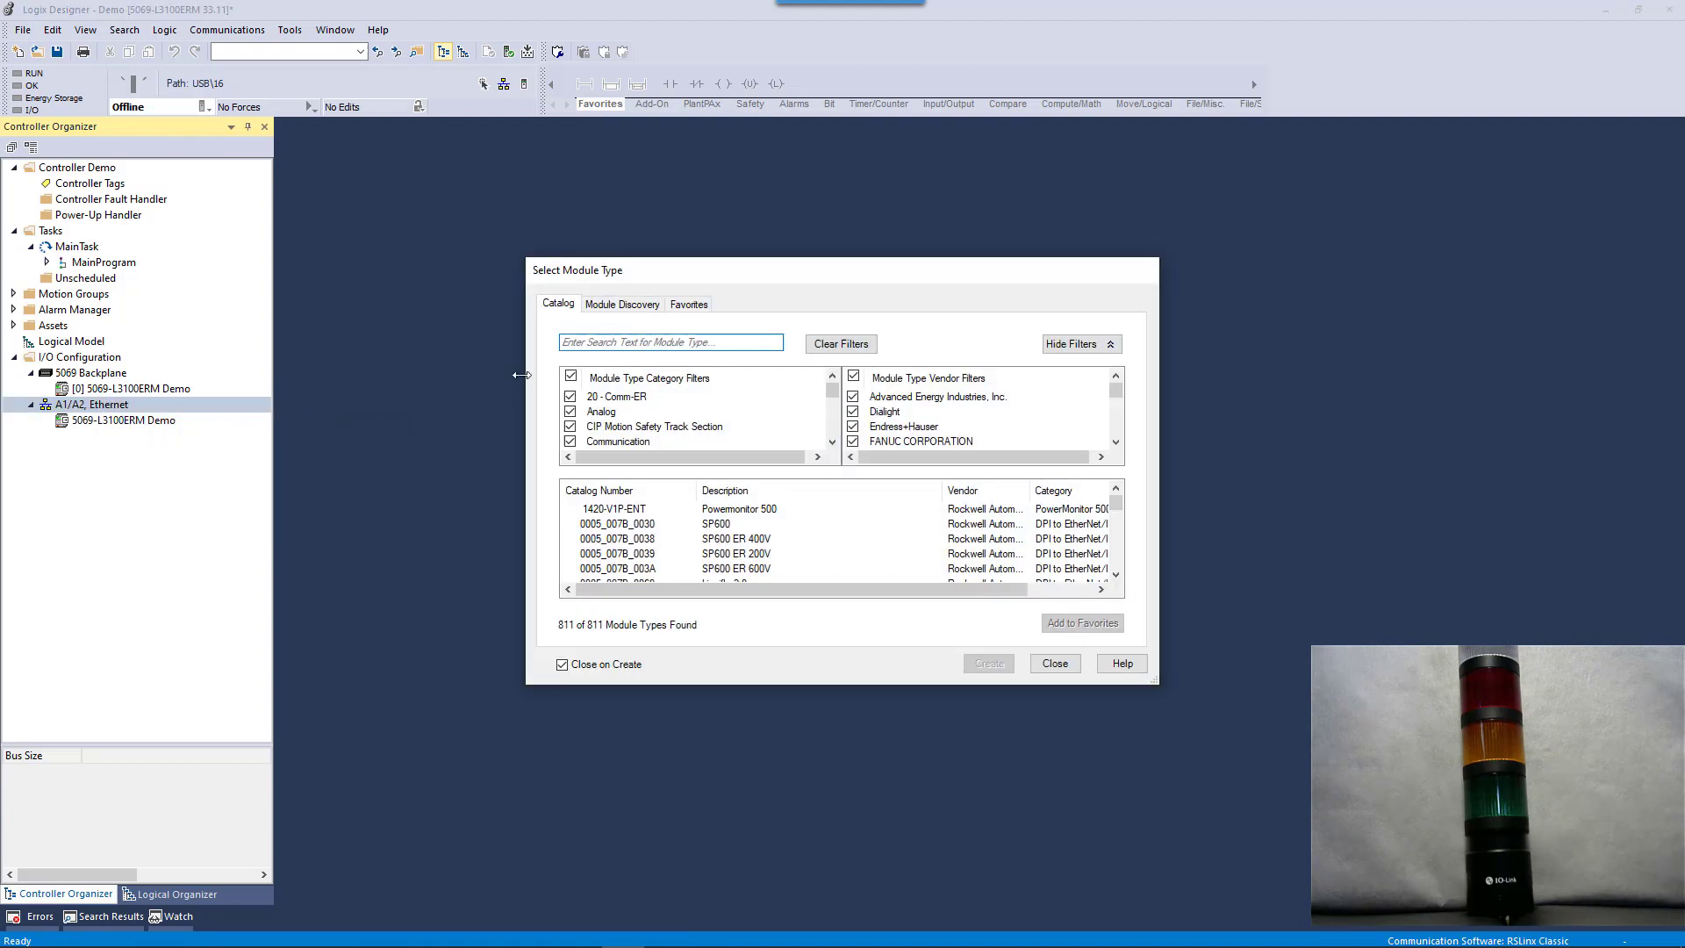
left_click(570, 378)
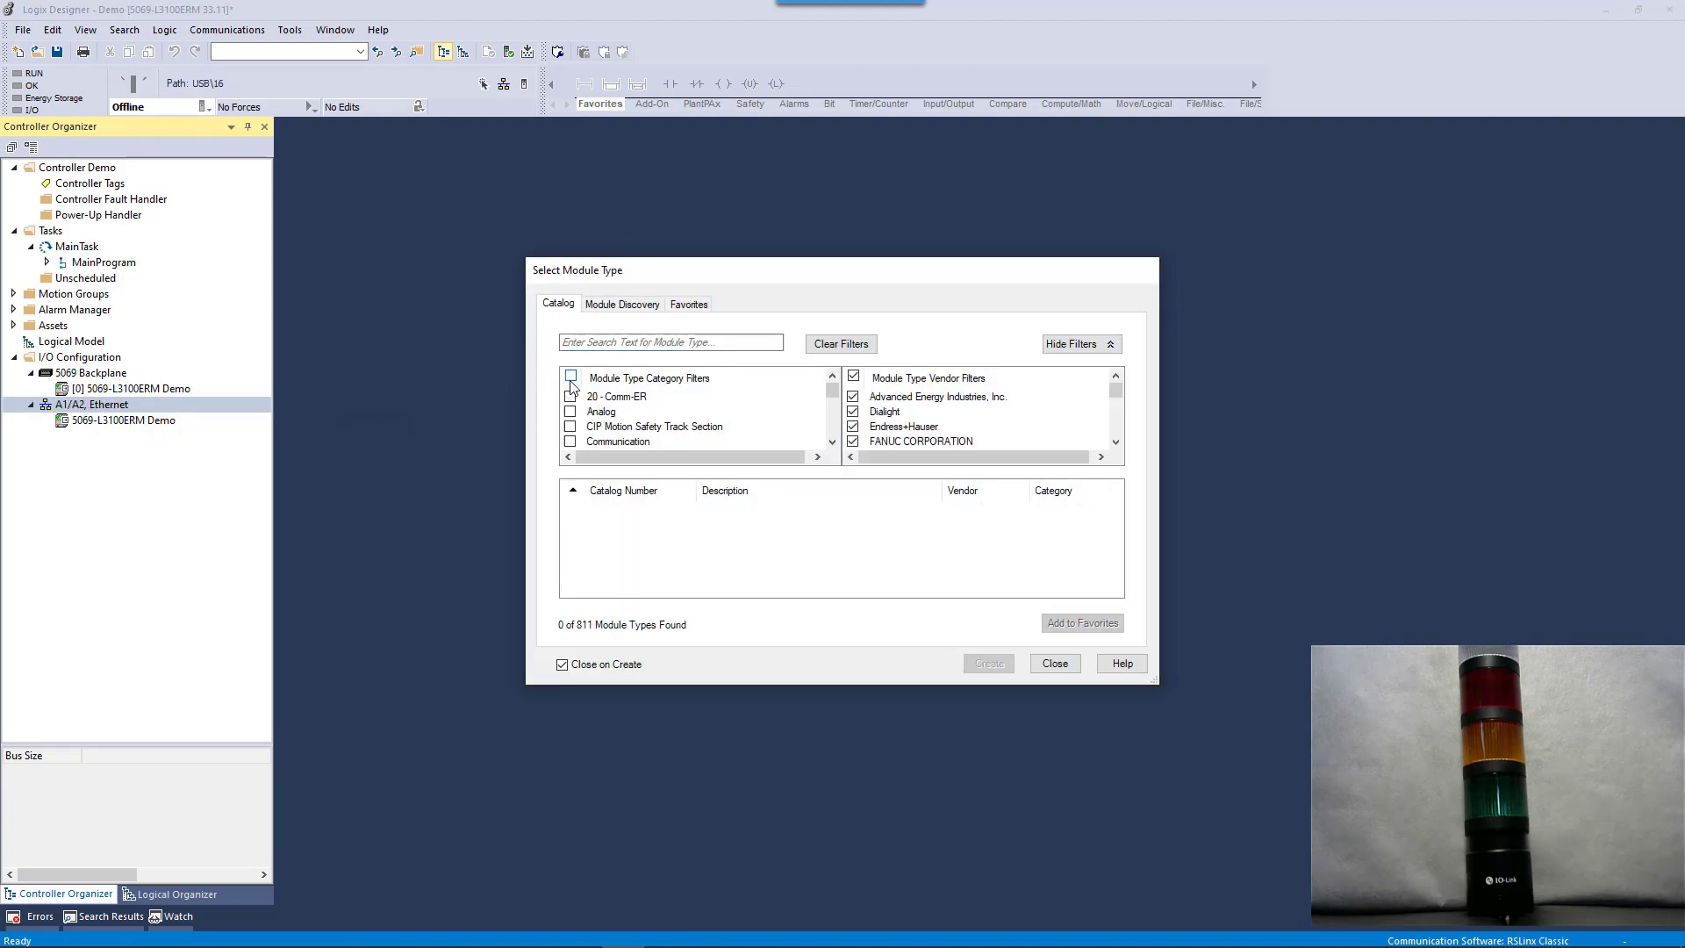
left_click(571, 442)
left_click(606, 543)
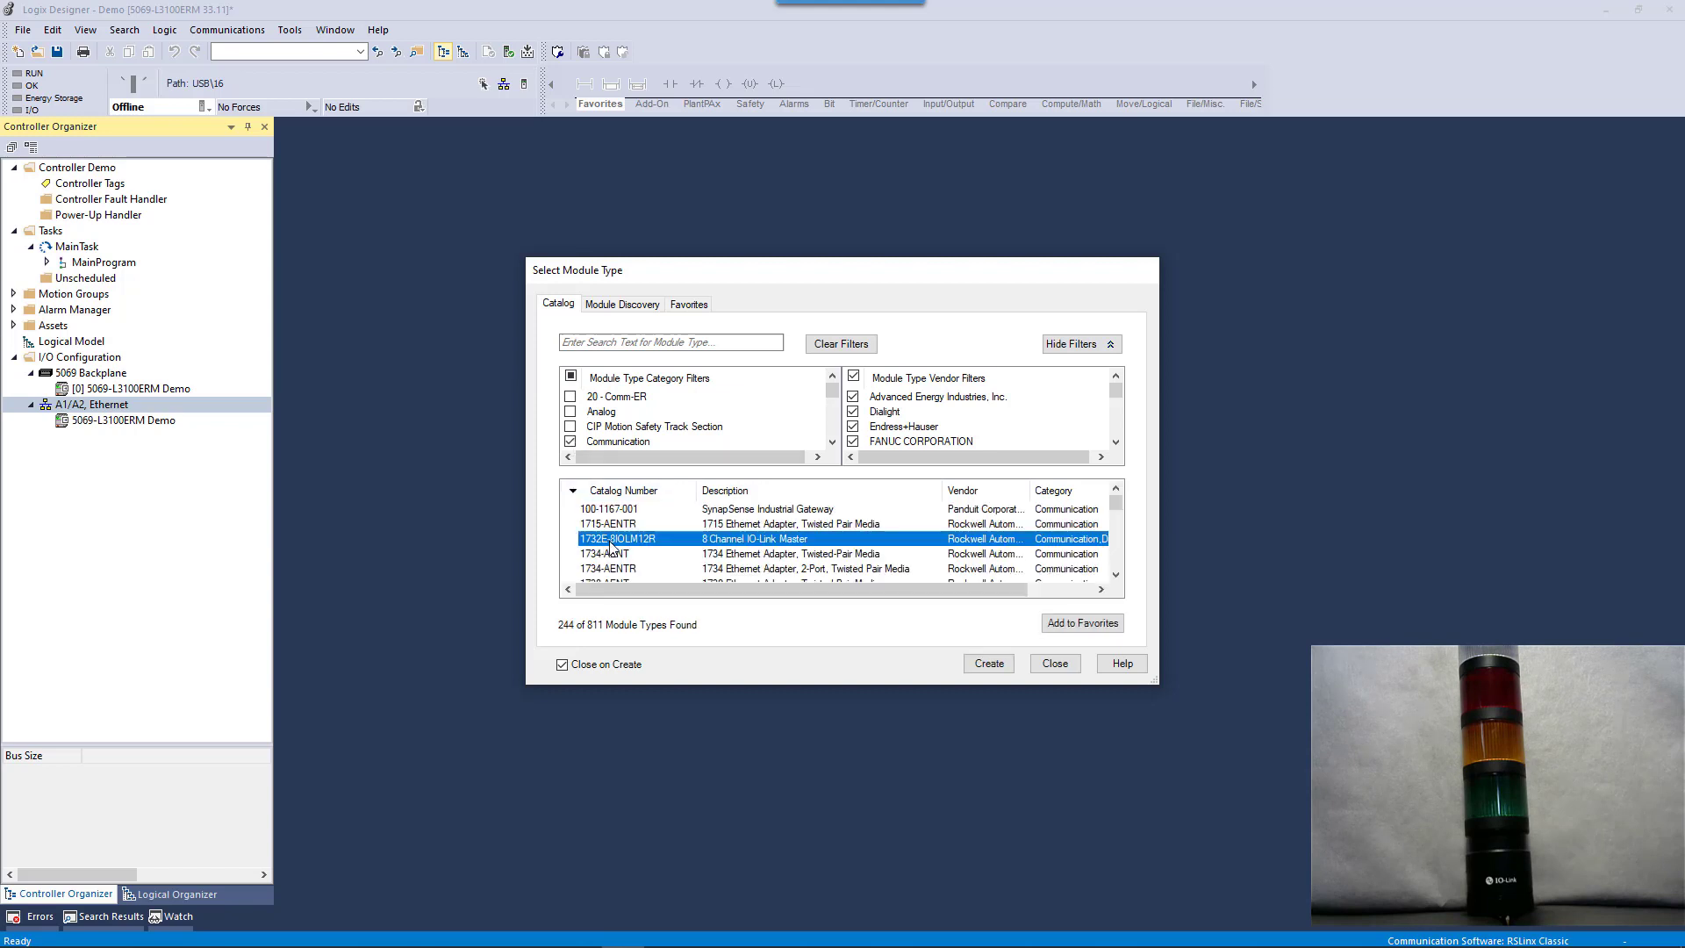
left_click(989, 664)
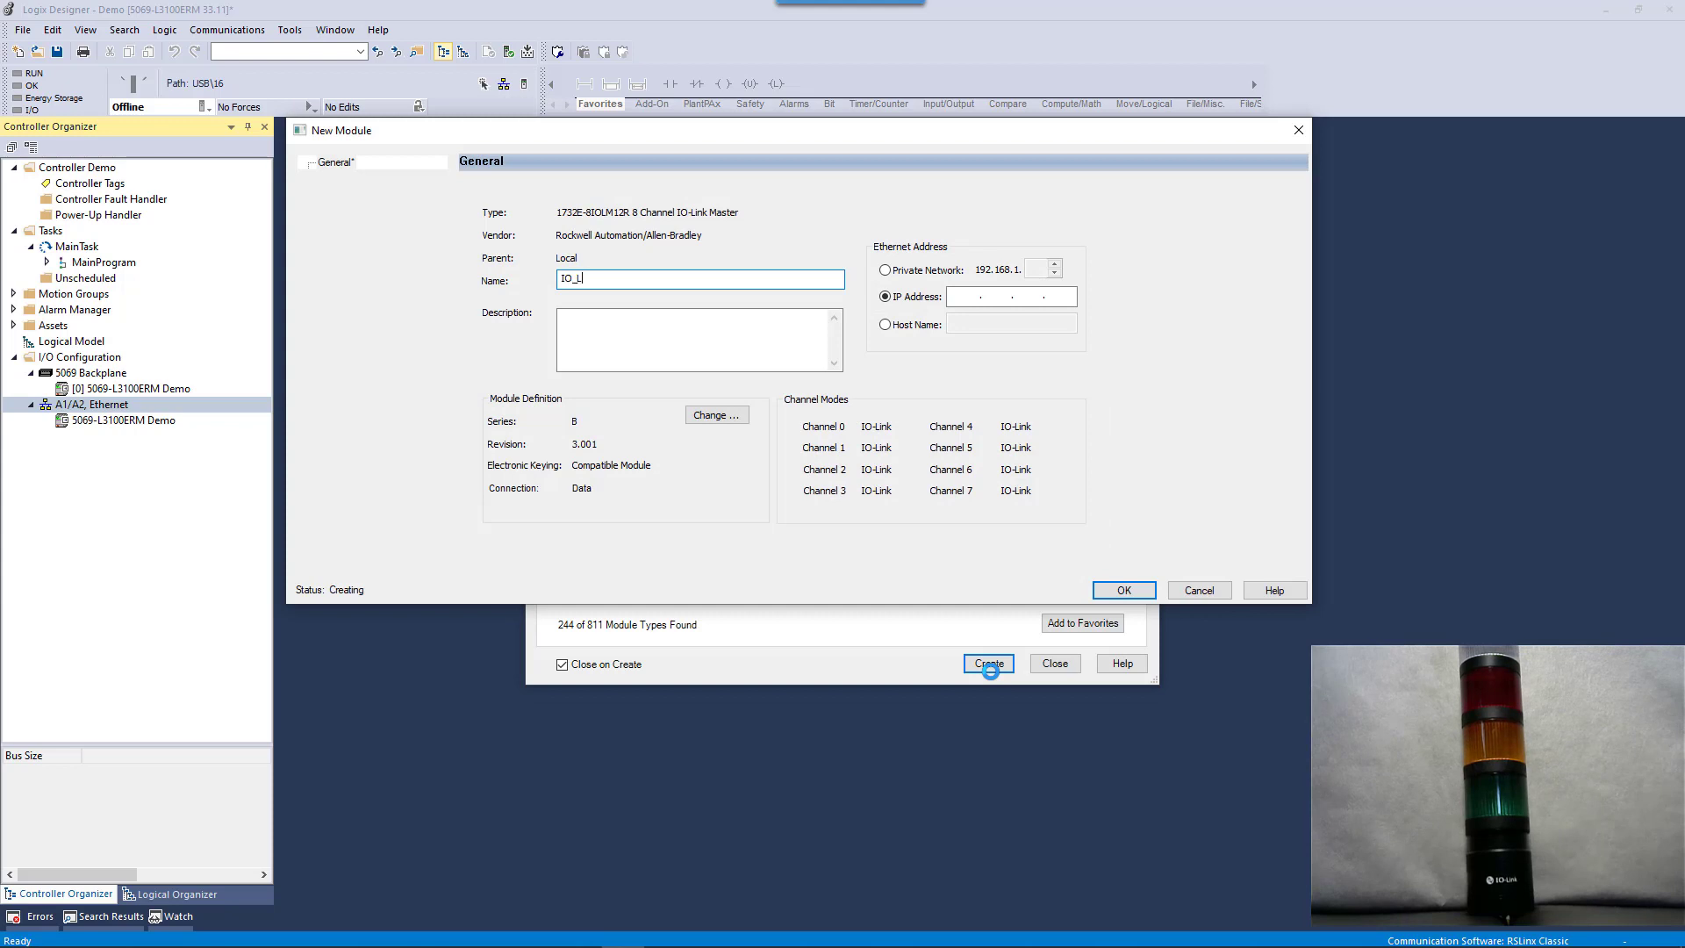
Name the module IO_LInk_Master and give it private network address 192.168.1.8
type("IO_LInk_Master")
left_click(886, 271)
left_click(1042, 265)
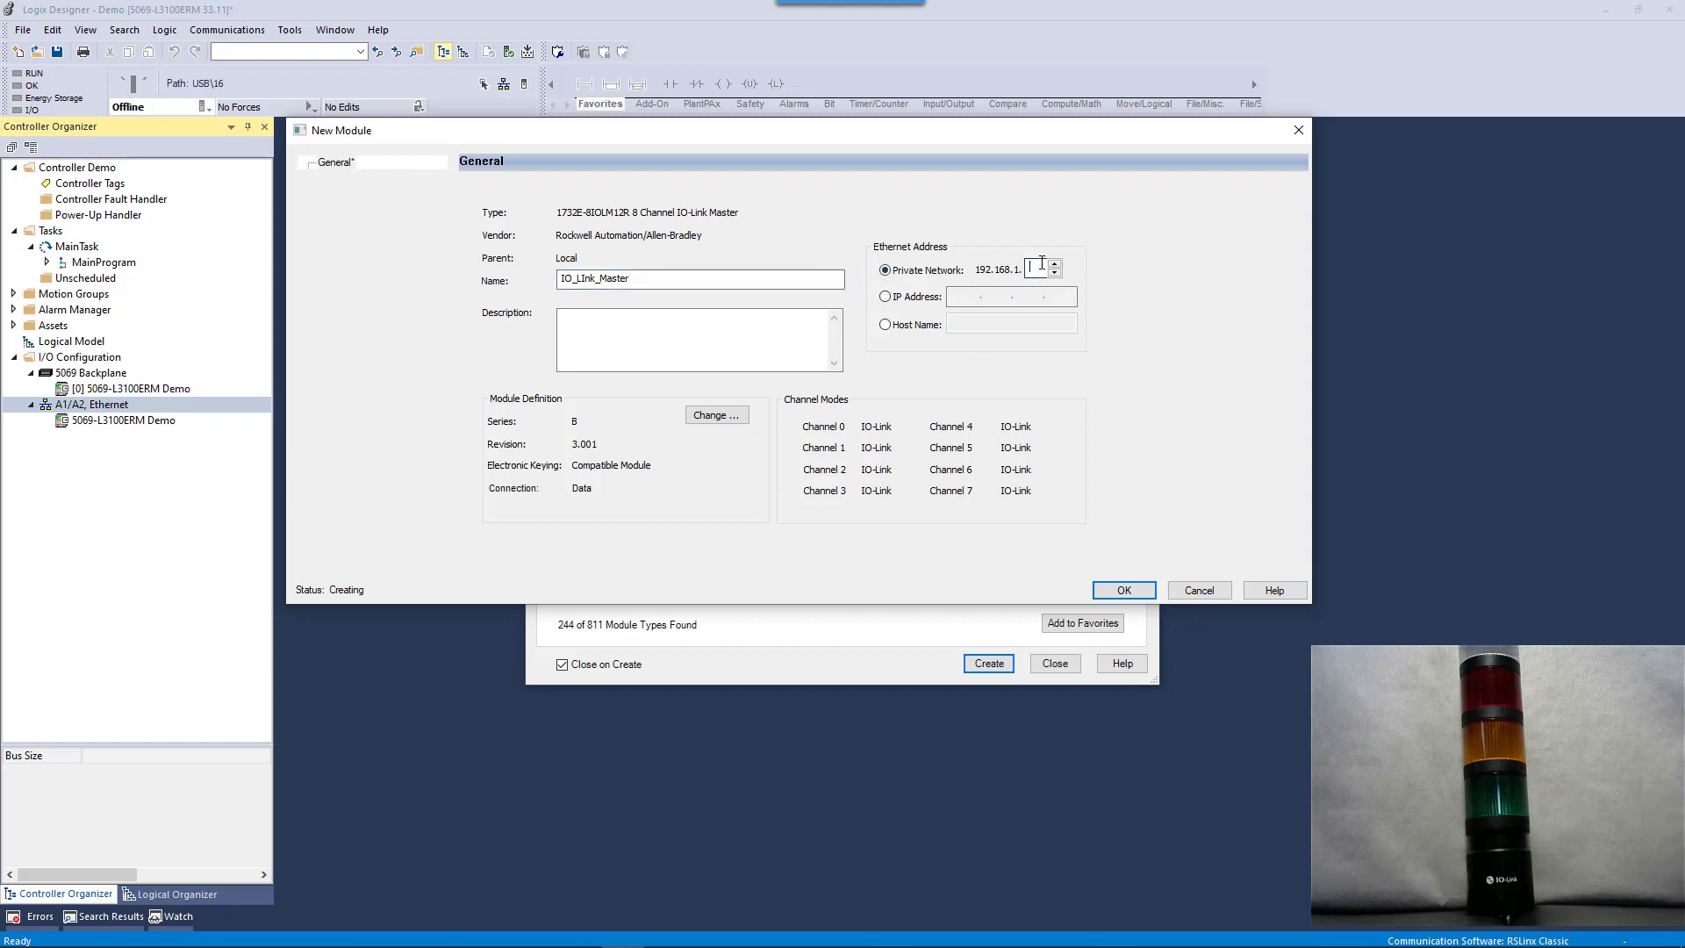
type("10")
left_click(1124, 590)
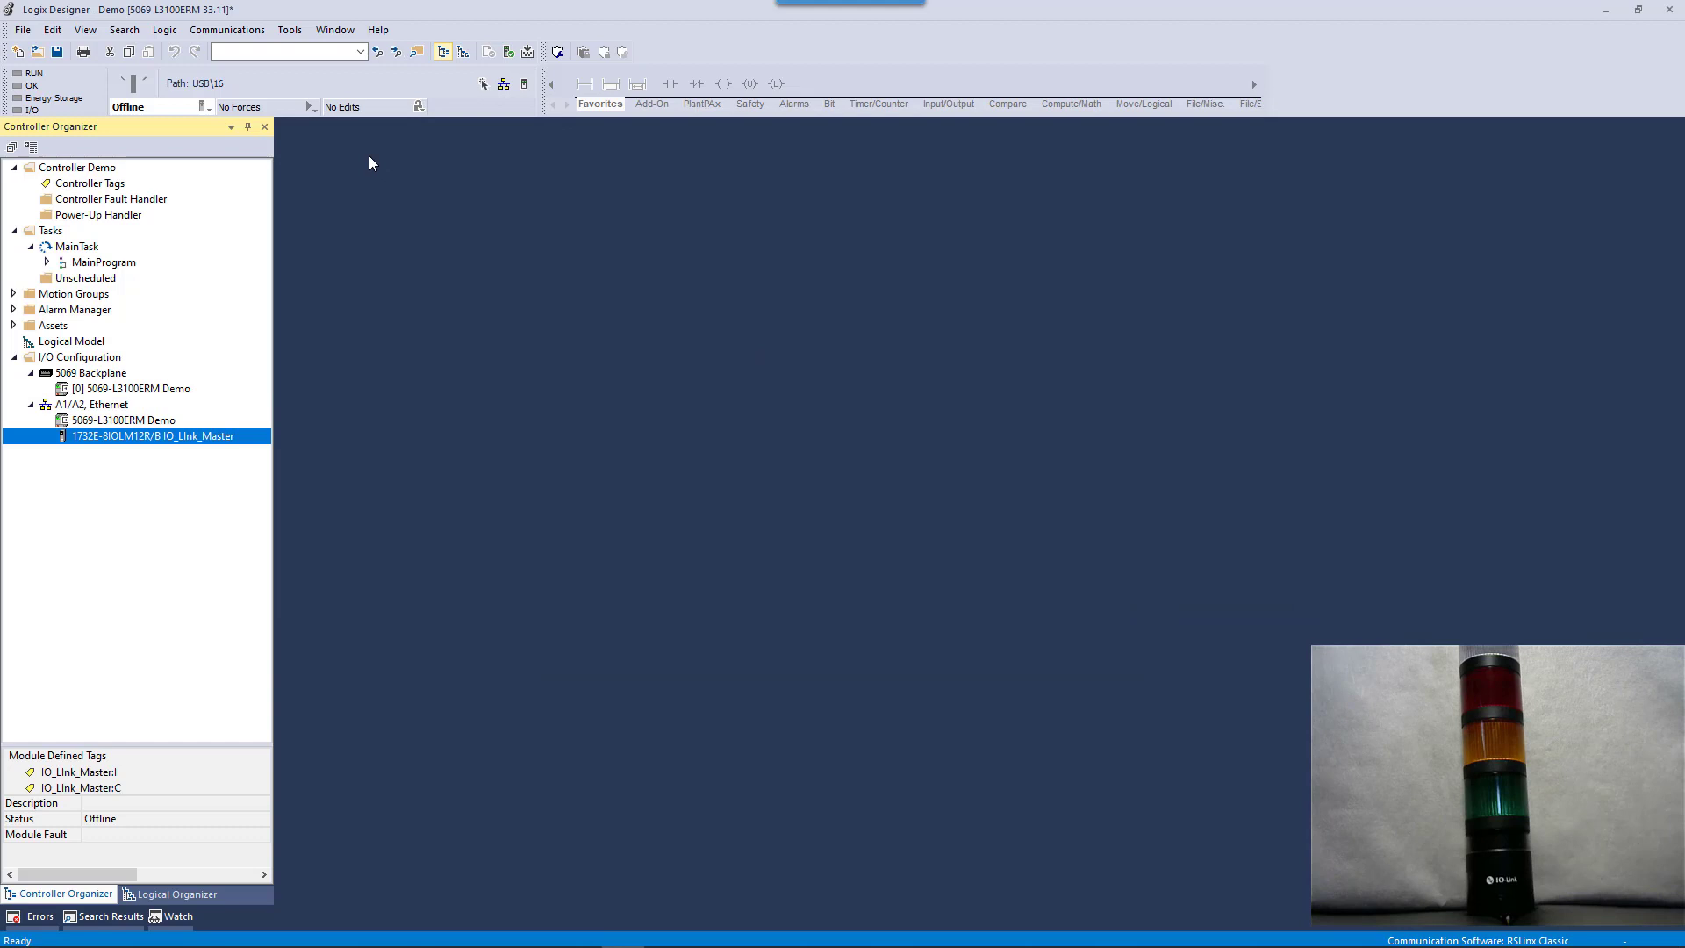
Download the Demo project to the controller and put it back into Remote Run
left_click(208, 108)
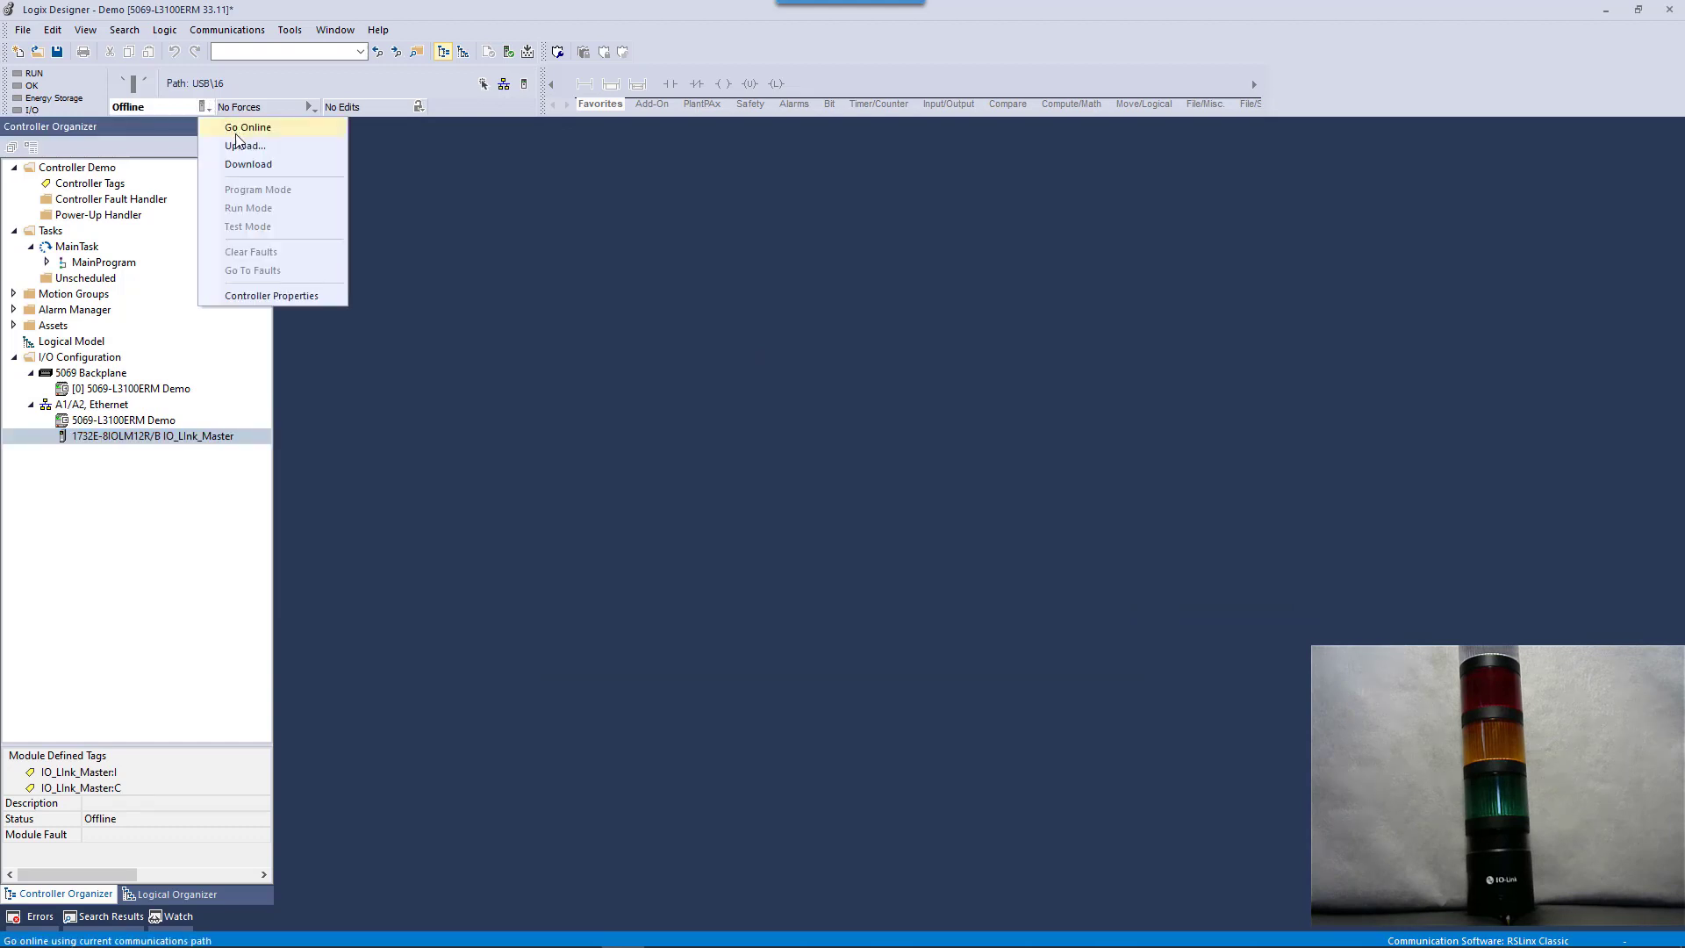
left_click(232, 164)
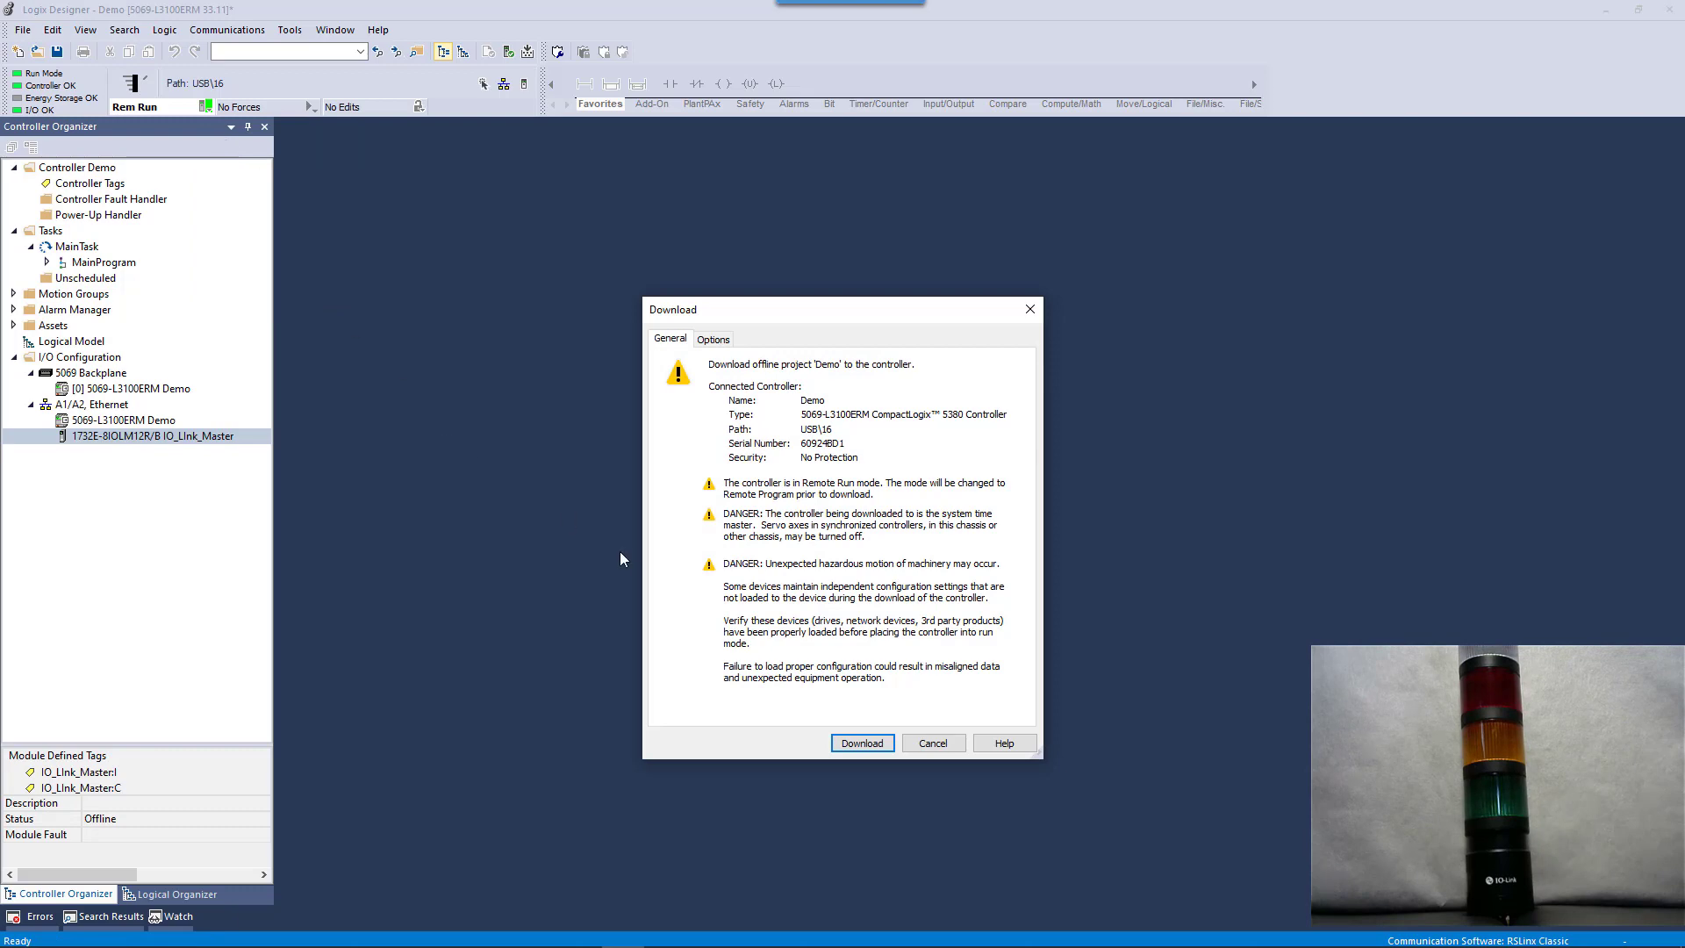
left_click(858, 742)
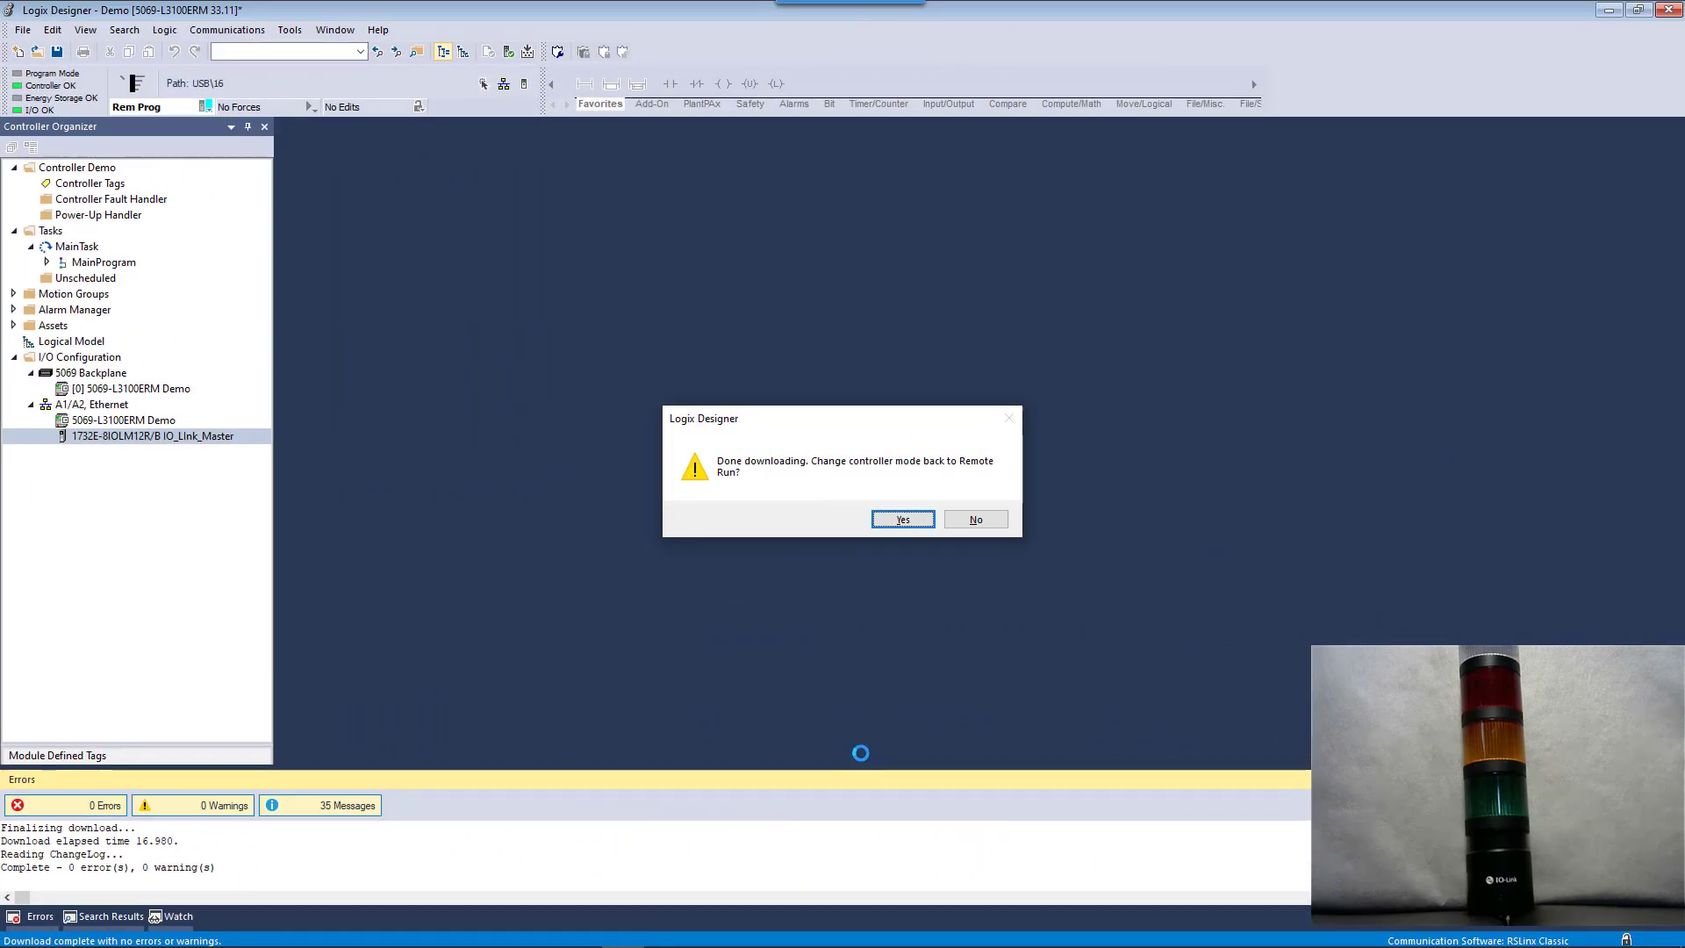
left_click(901, 522)
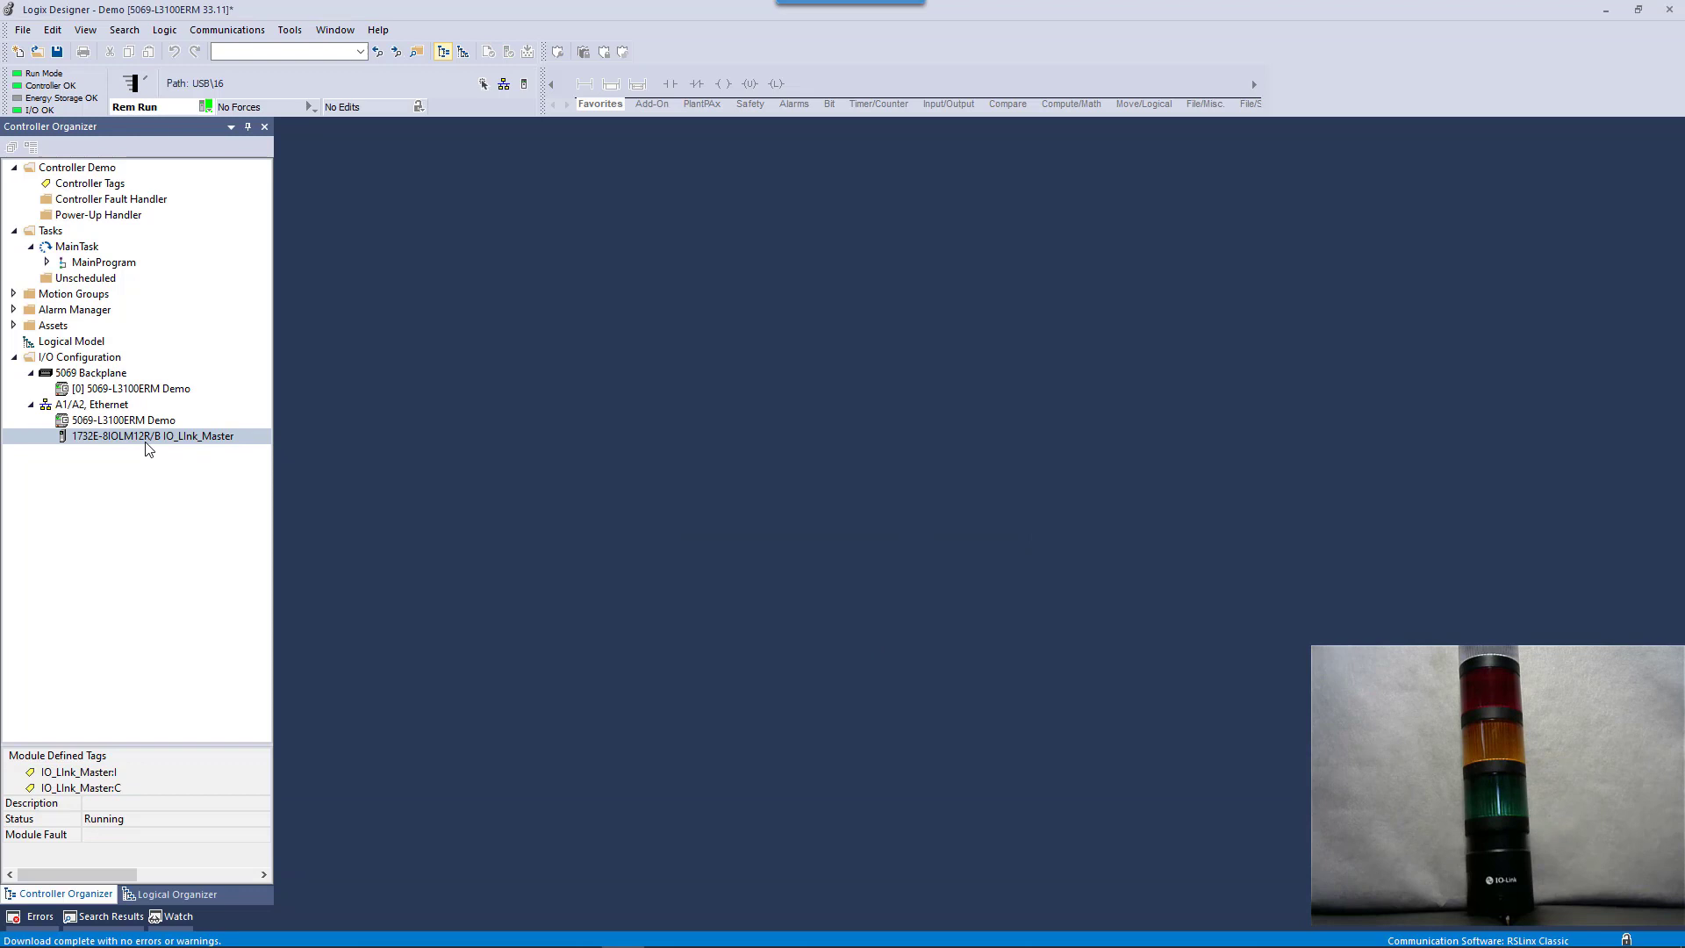
Inhibit the IO_LInk_Master module's connection and accept the interruption warning
left_click(140, 436)
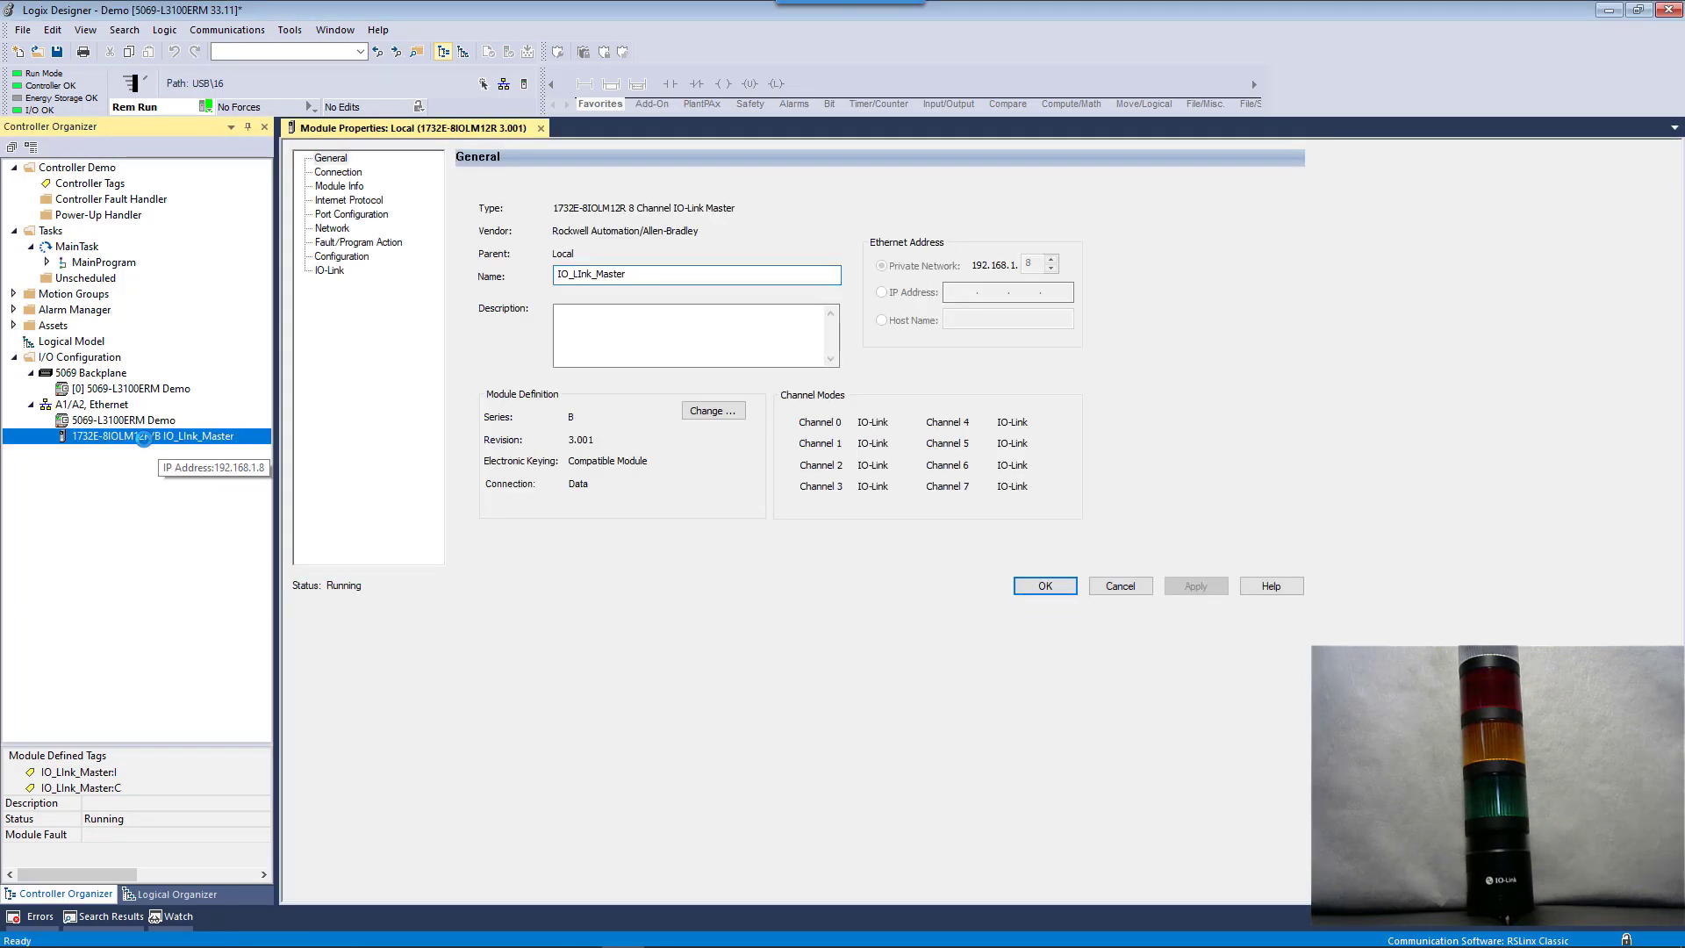
left_click(338, 174)
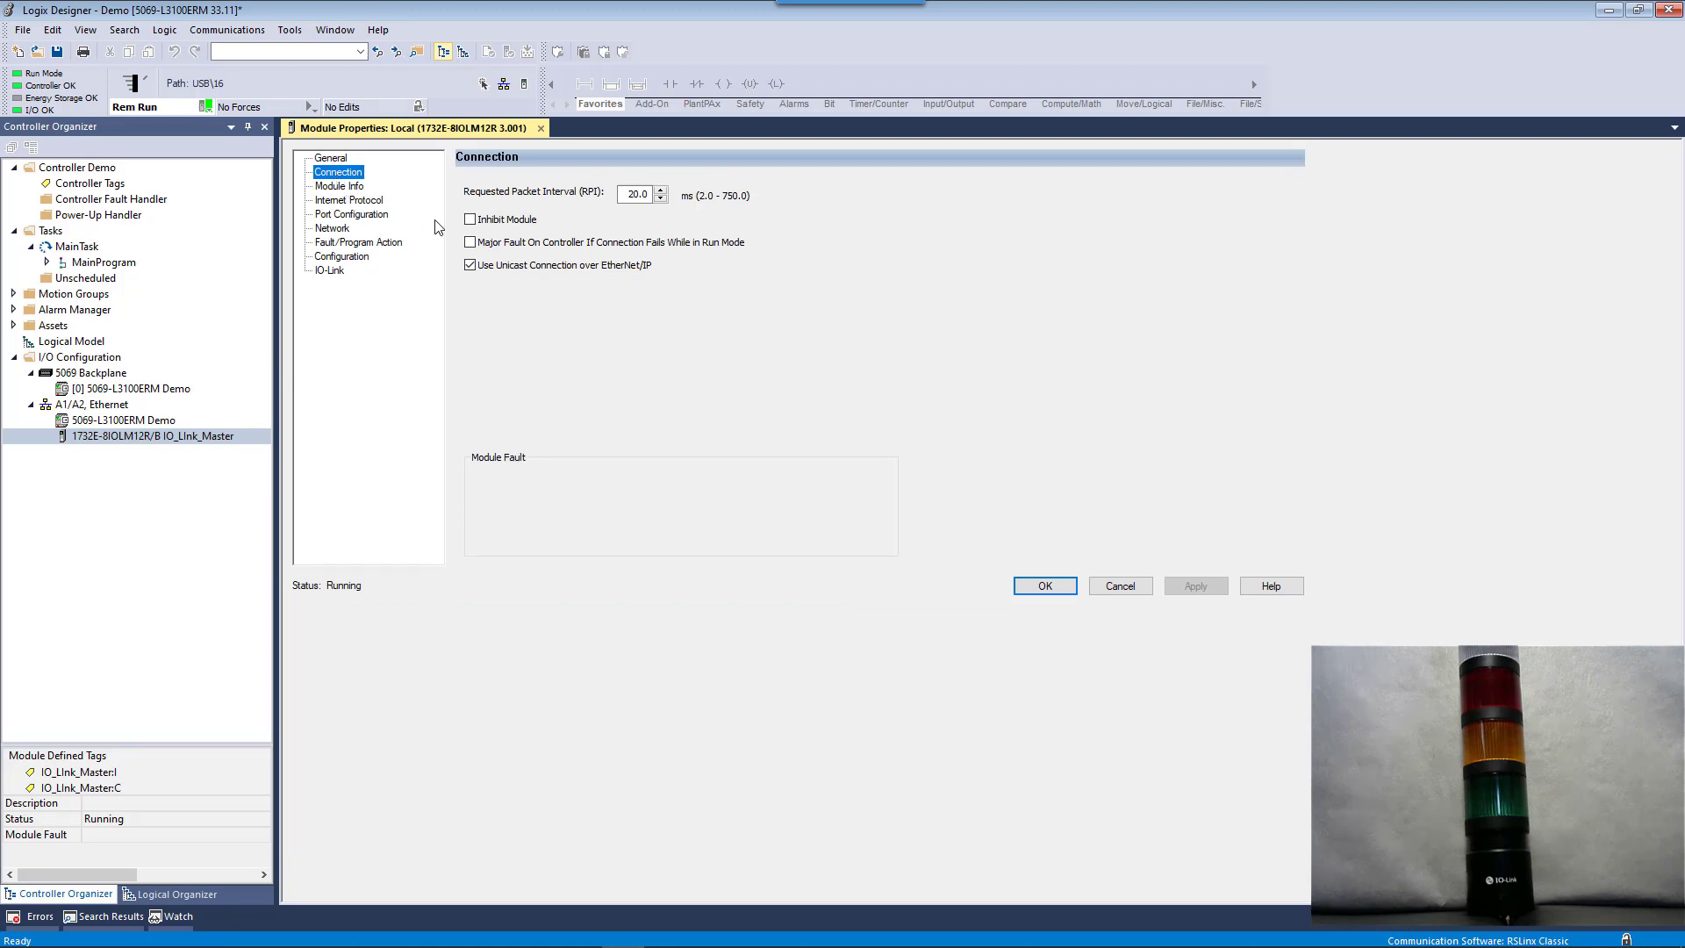
left_click(470, 220)
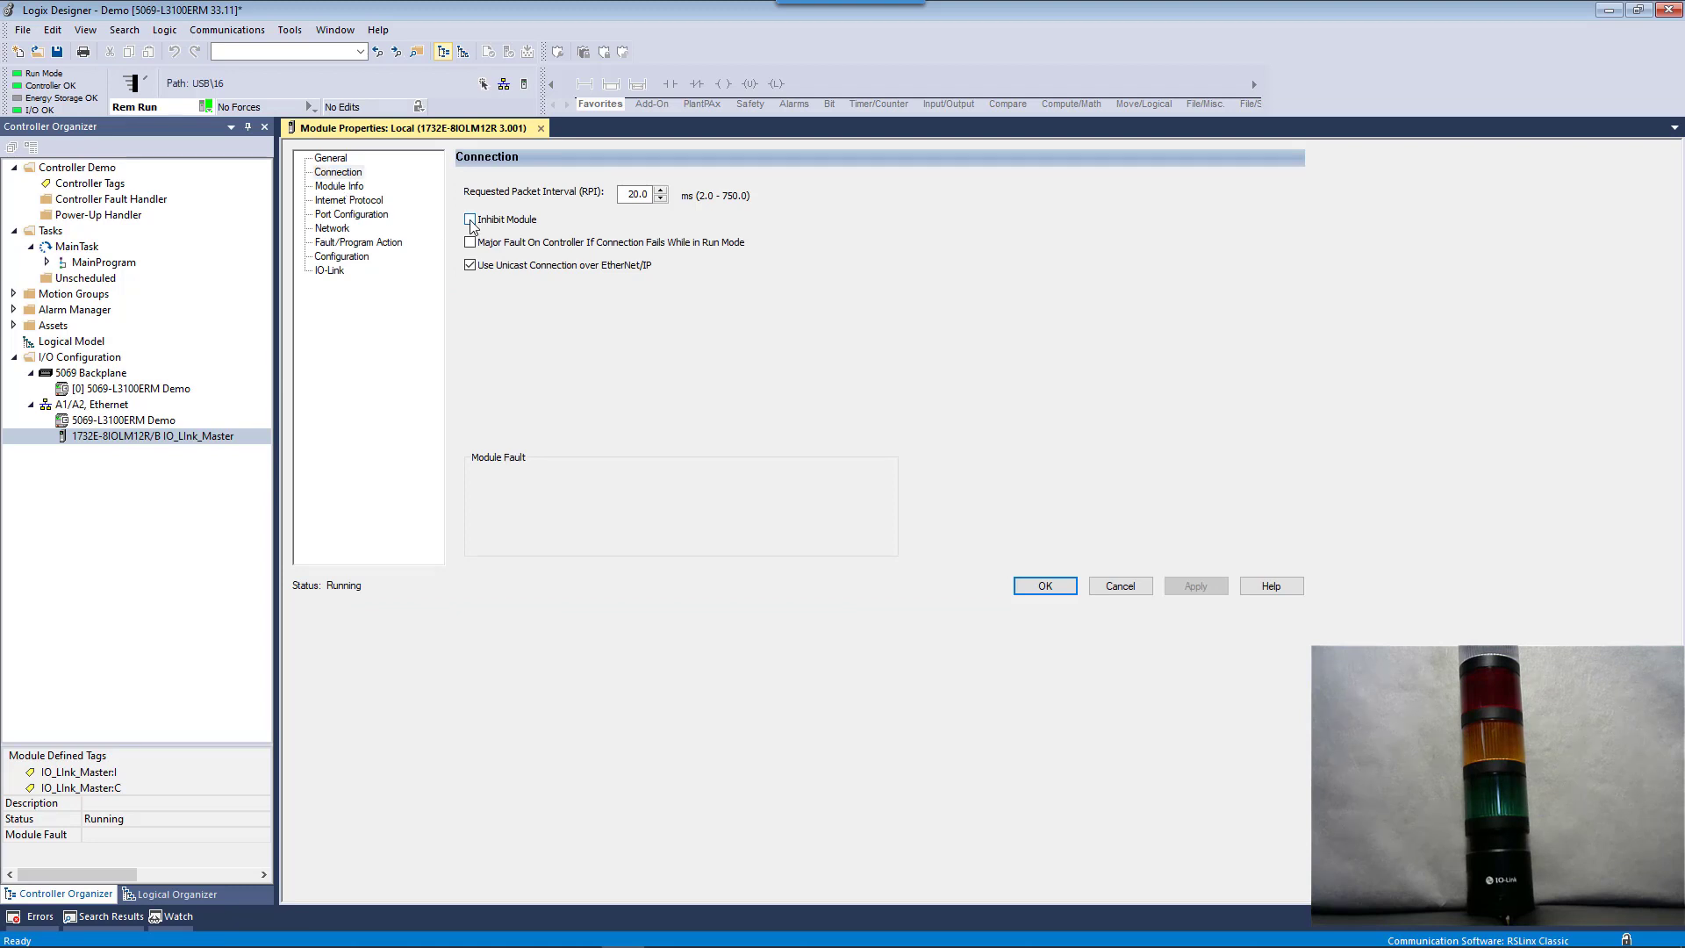
left_click(1044, 587)
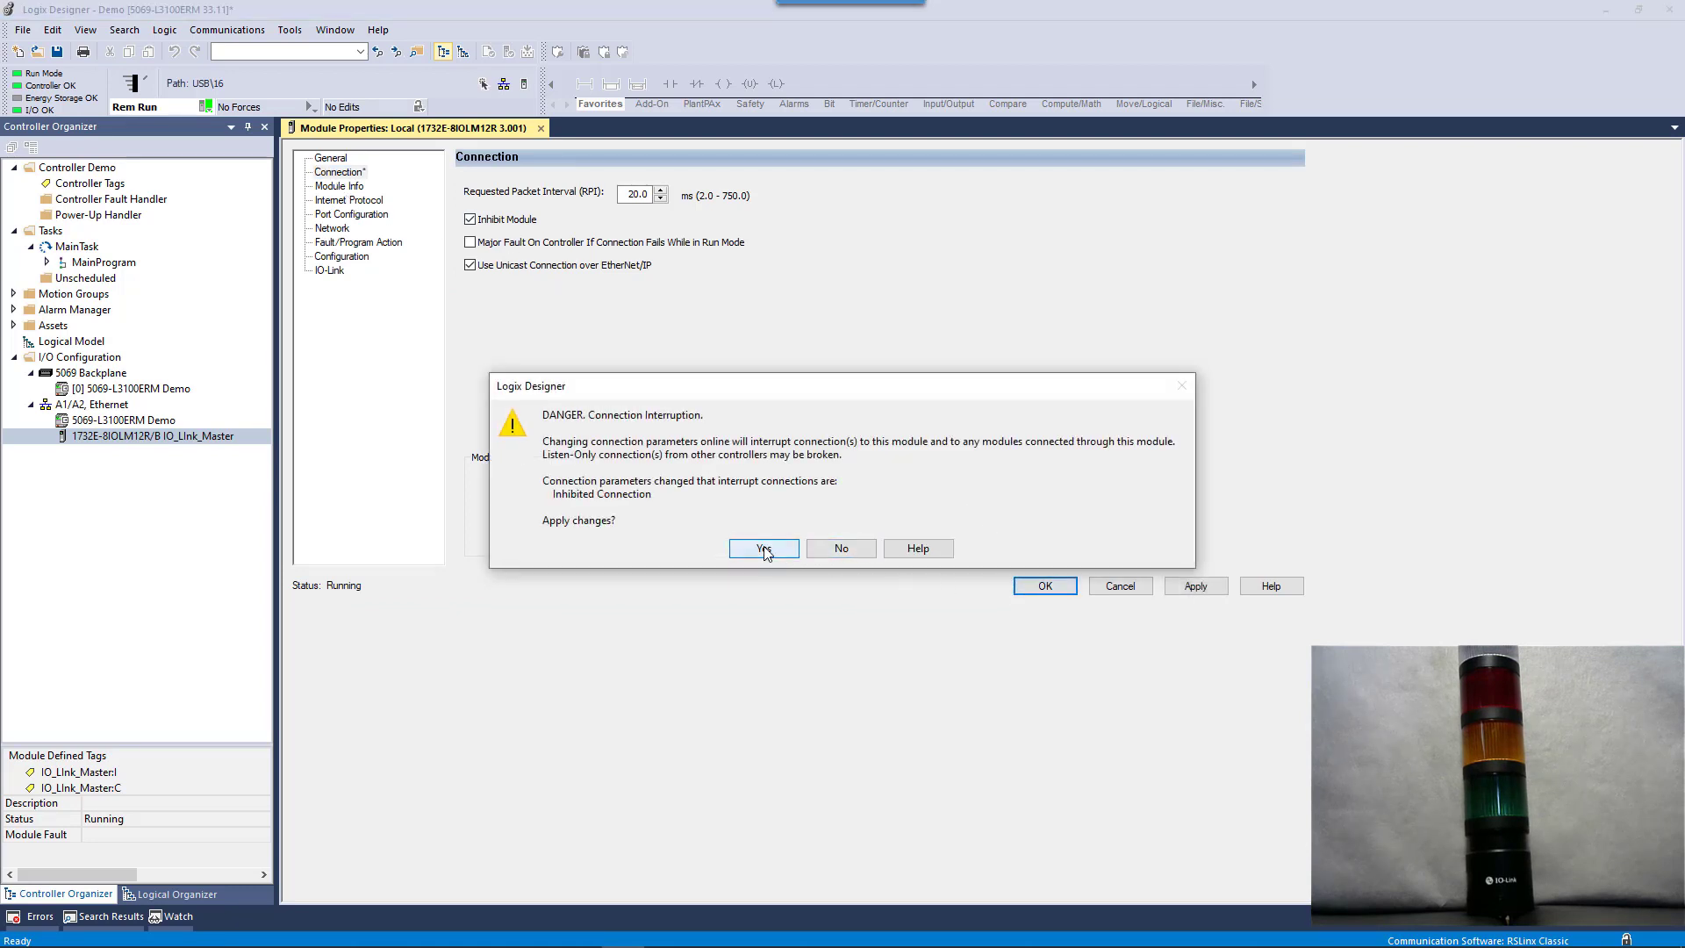
left_click(765, 547)
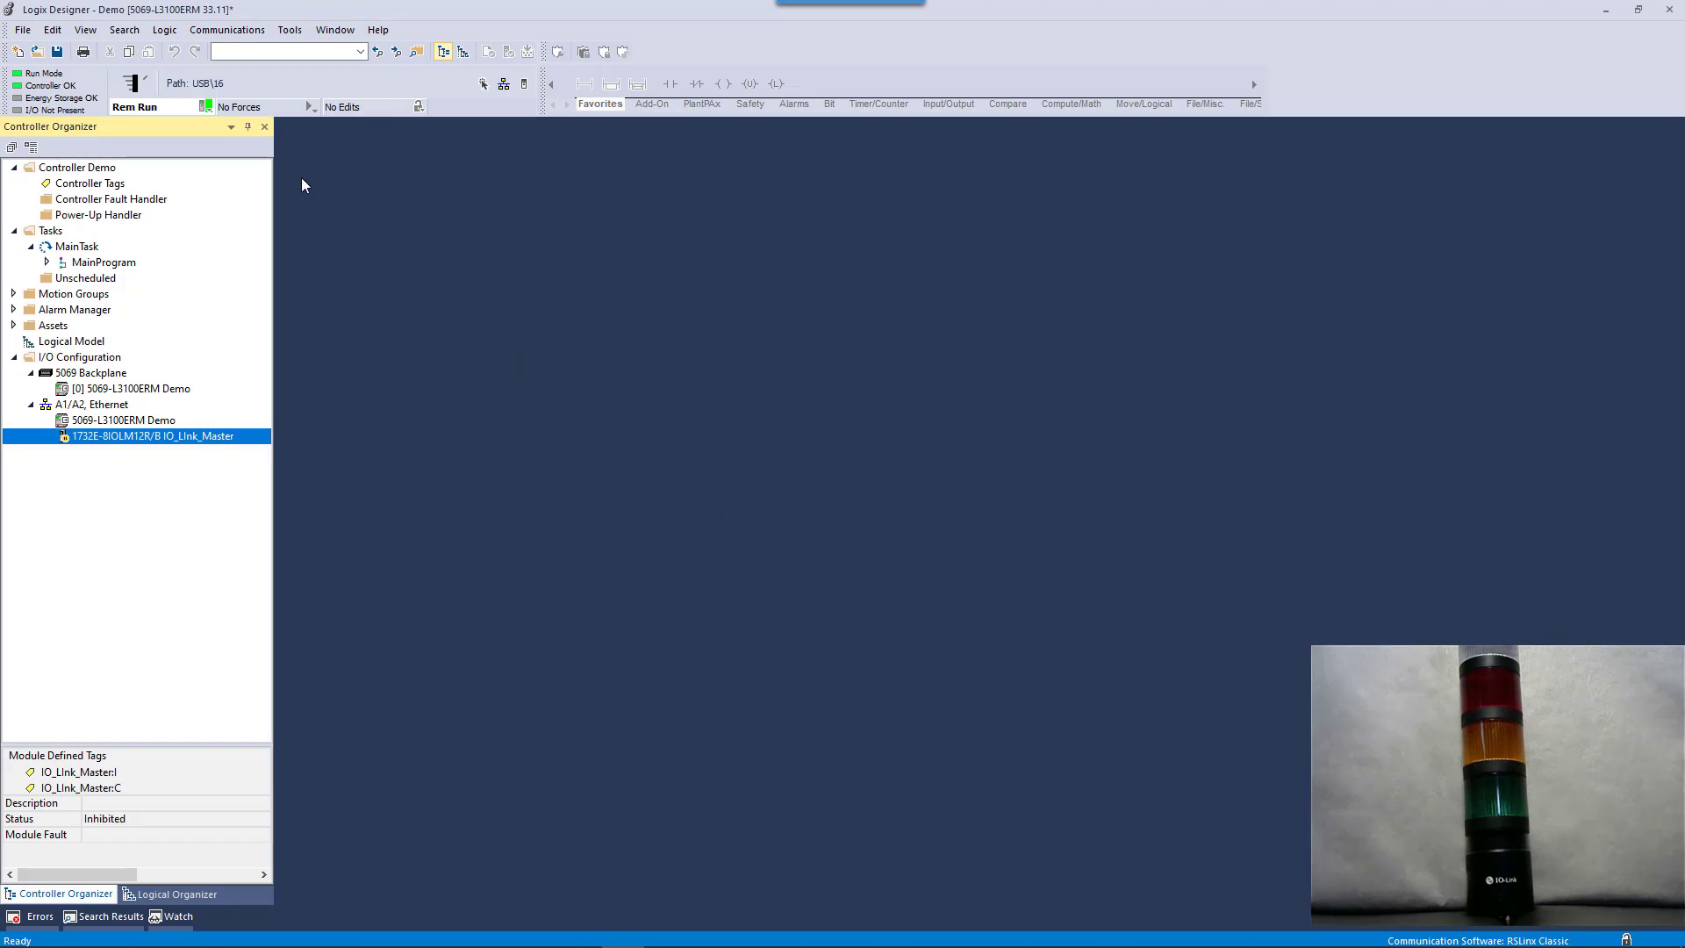
Take the project offline from the controller
left_click(219, 107)
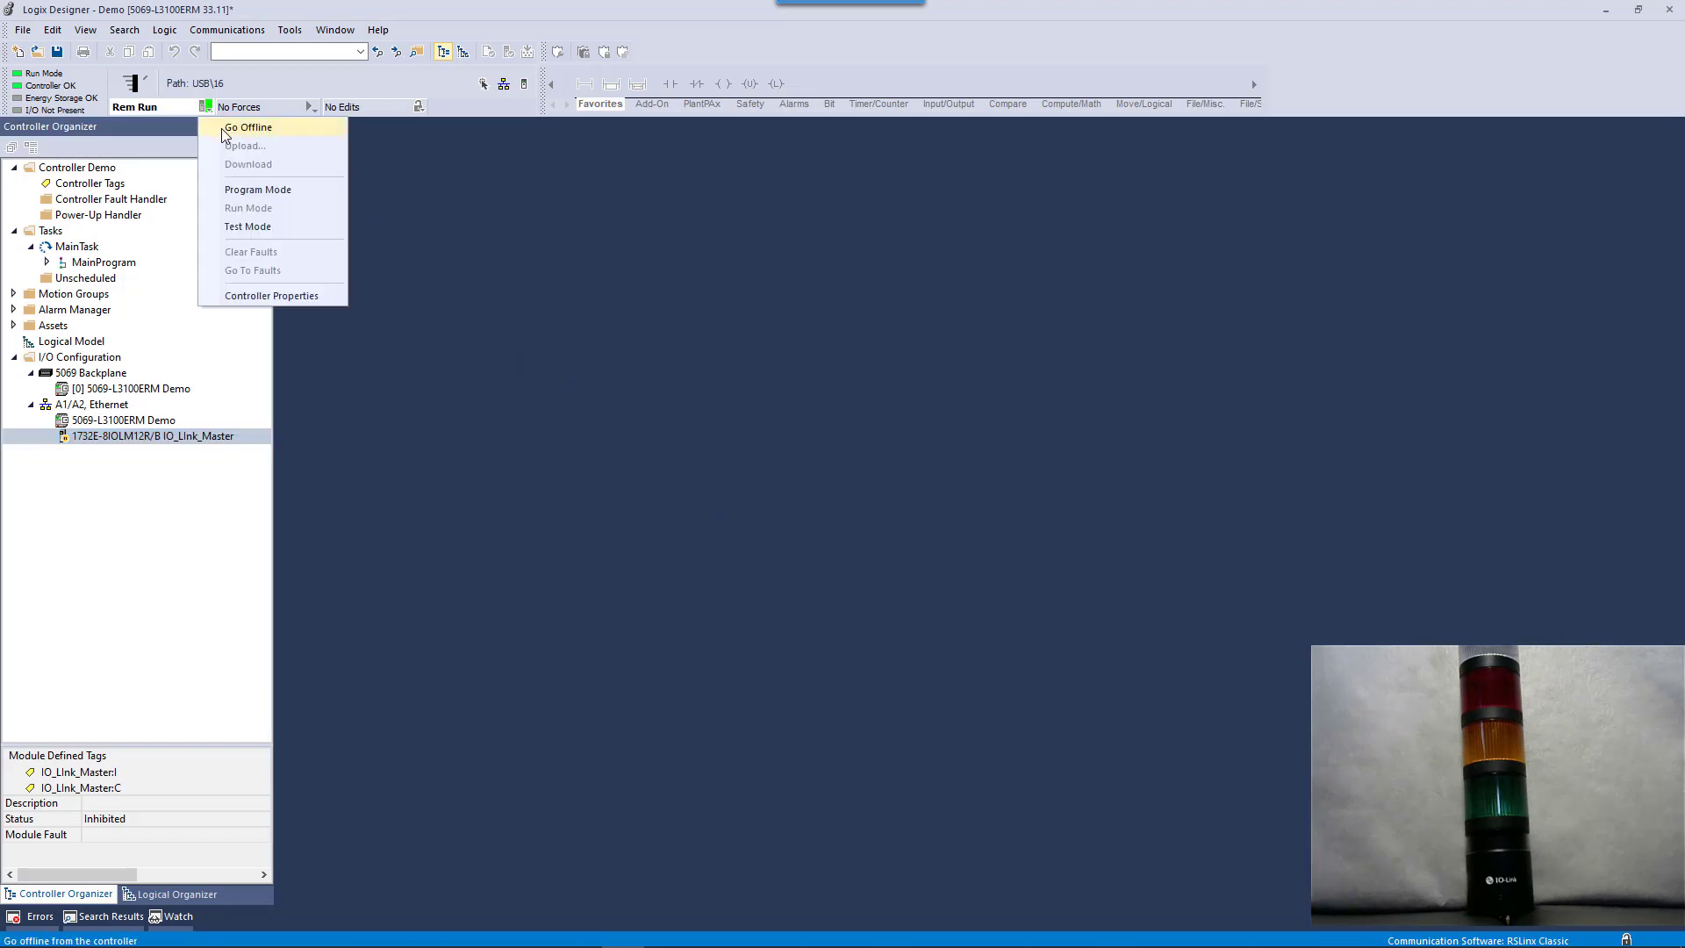
left_click(223, 132)
left_click(119, 437)
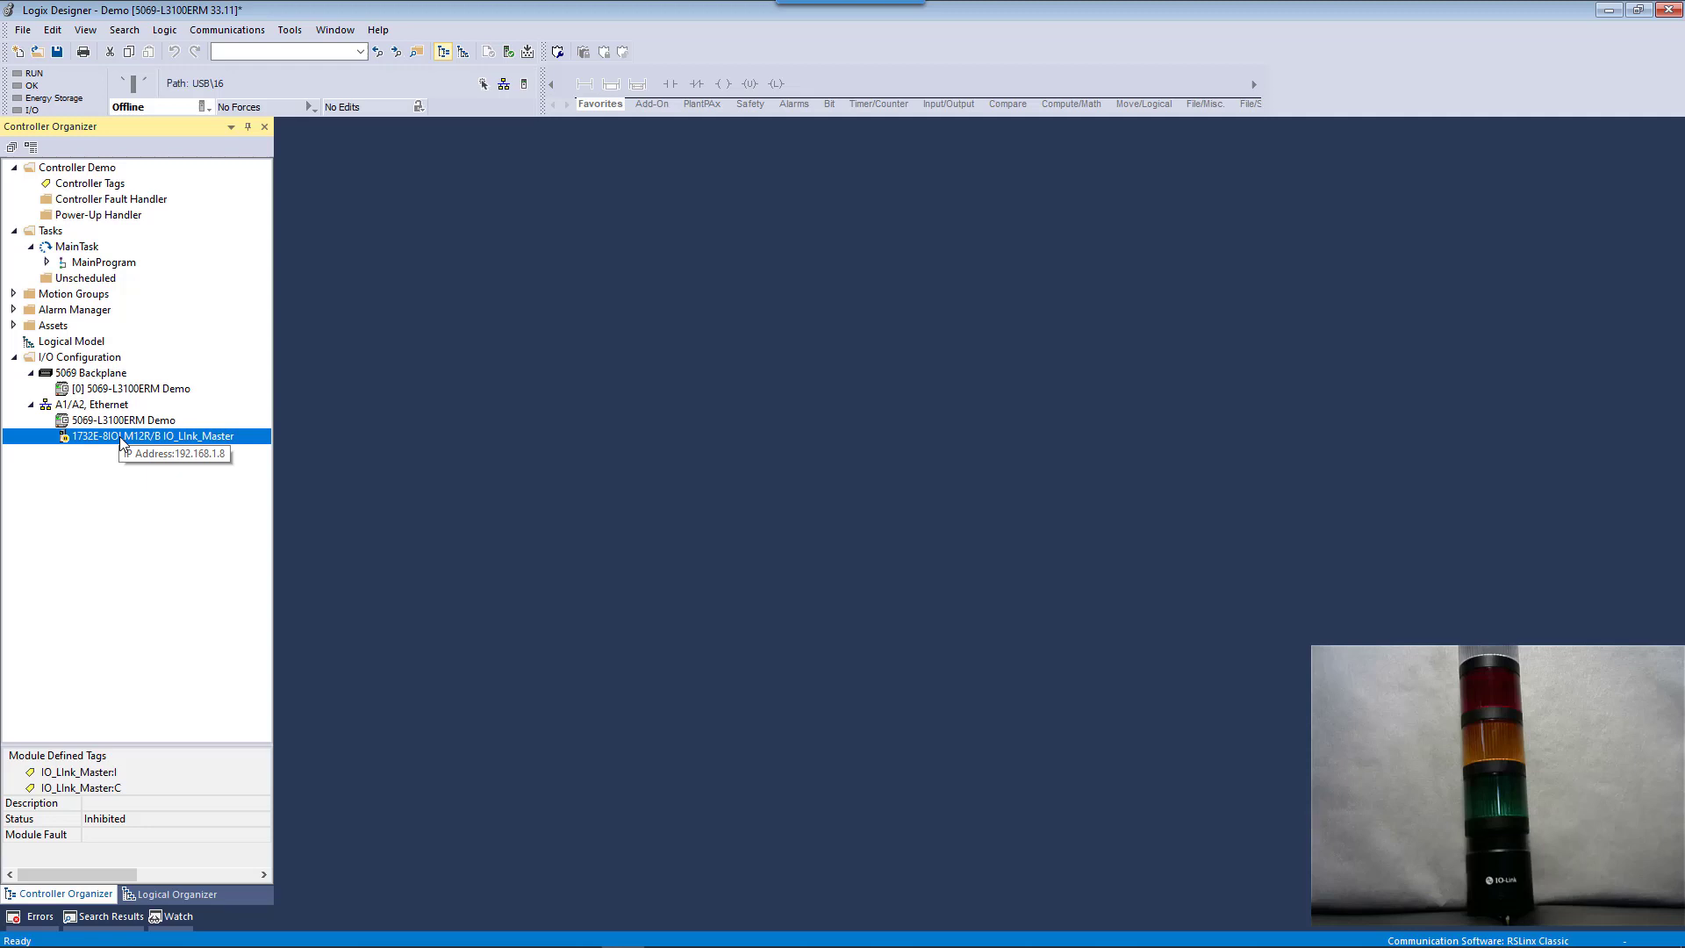
Open the IO_LInk_Master's IO-Link channel configuration and start device discovery
double_click(119, 435)
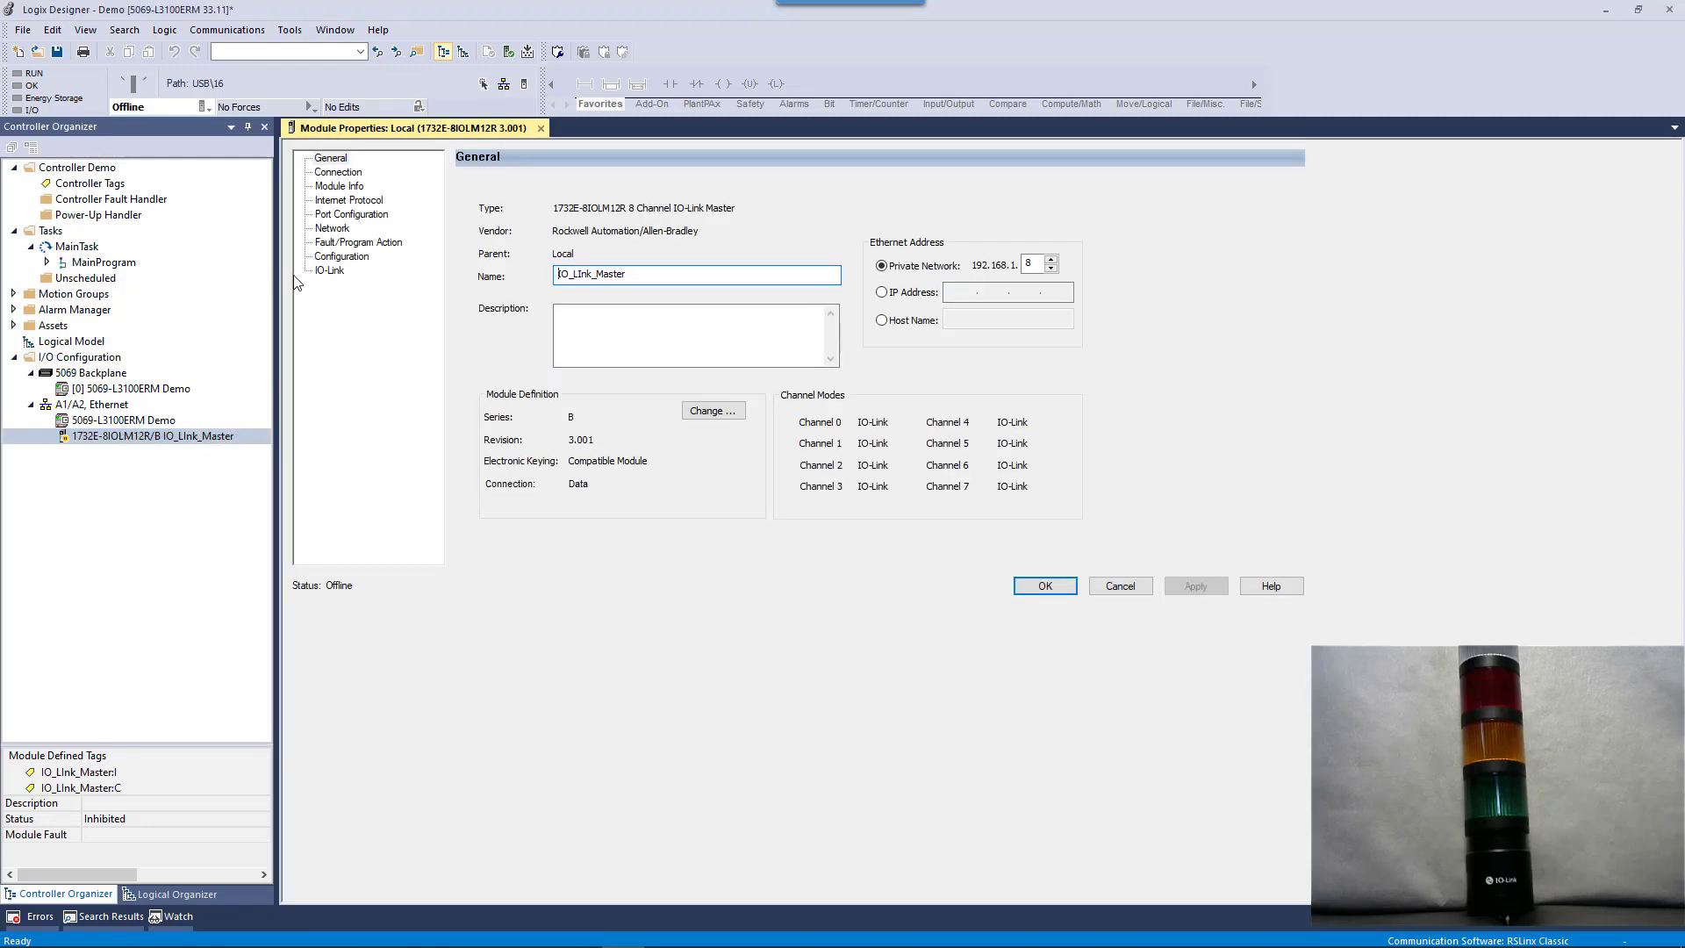
left_click(340, 272)
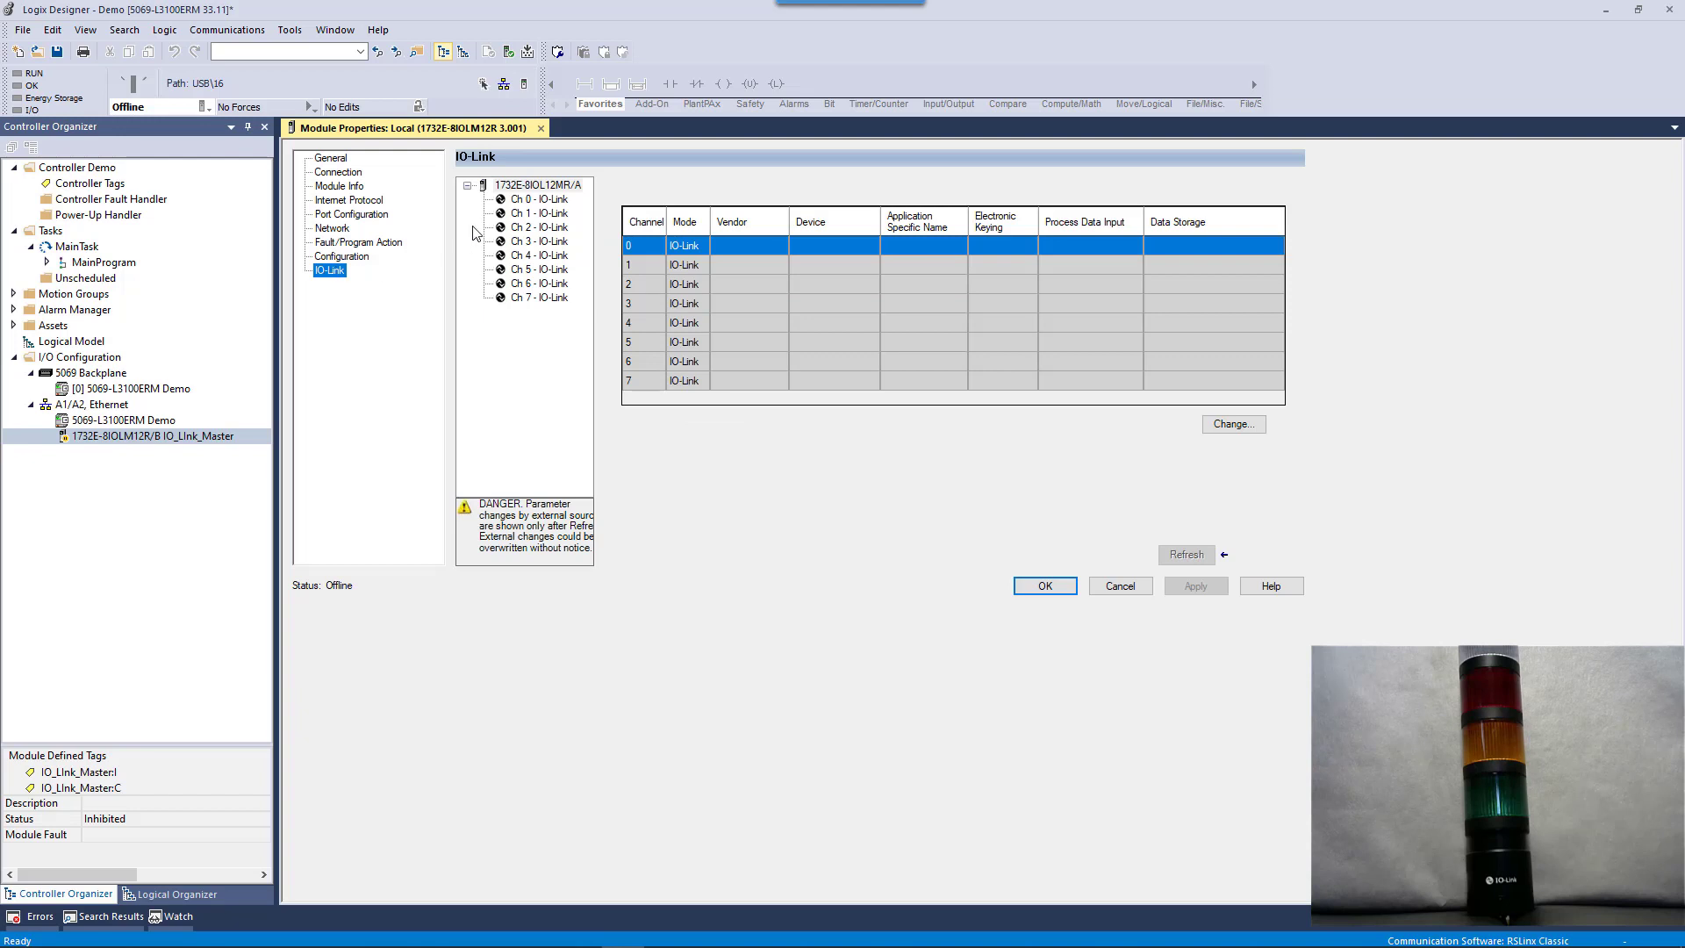
left_click(1233, 425)
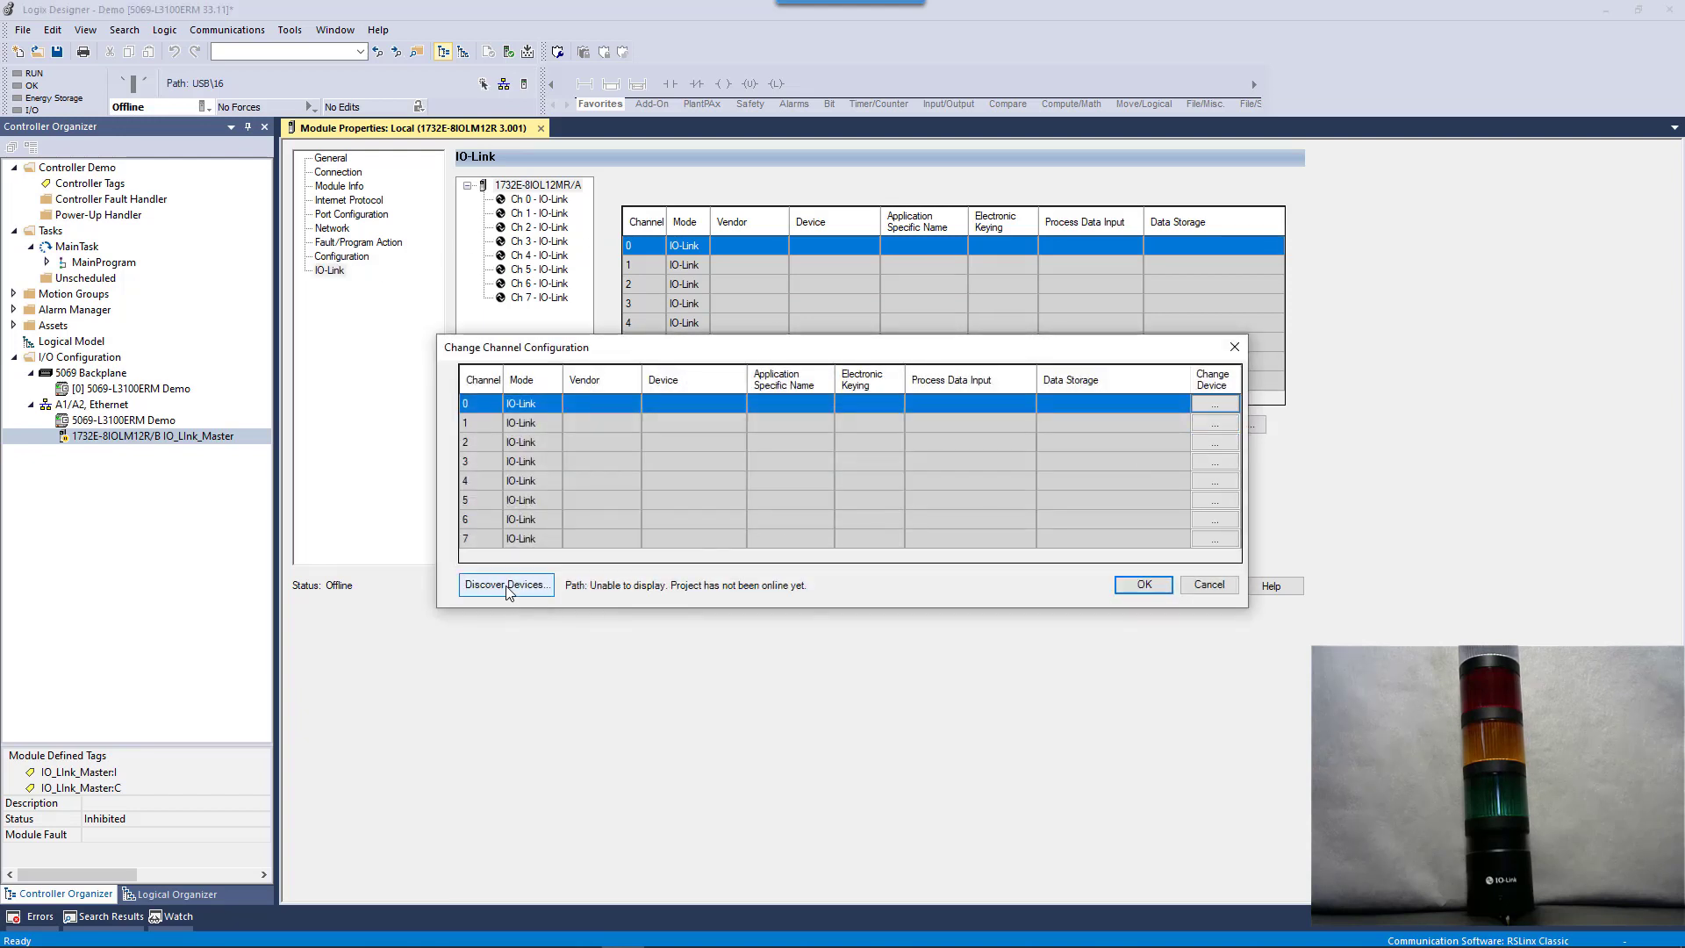
left_click(507, 584)
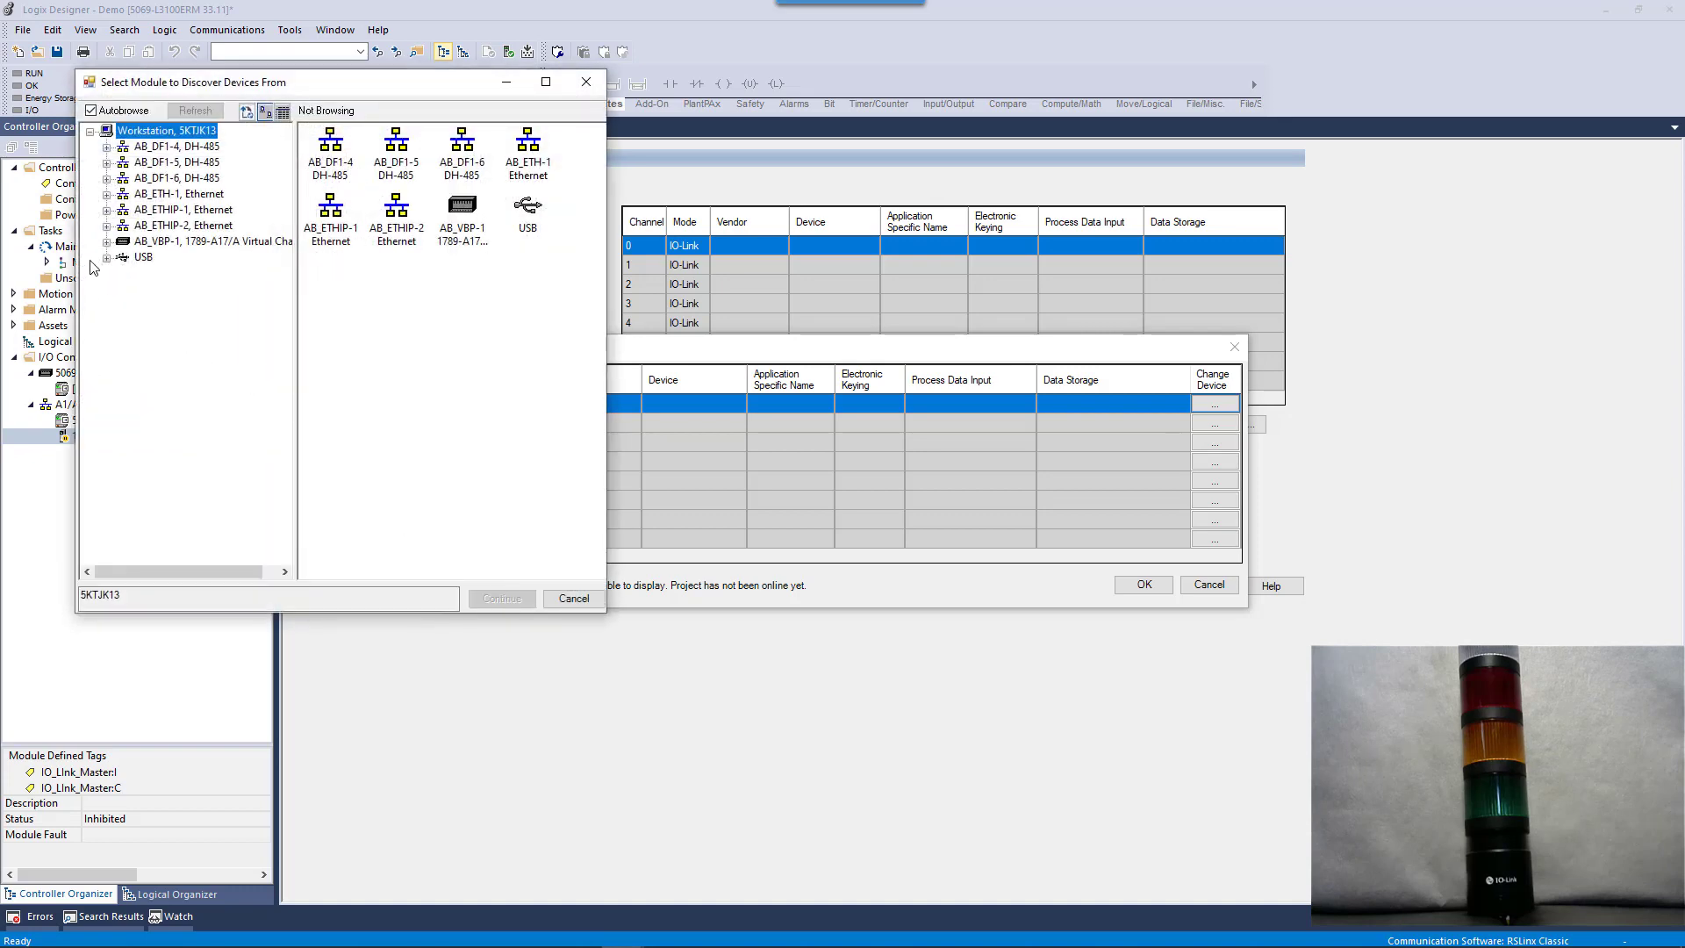
Browse through USB, the controller and A1/A2 to the master at 192.168.1.8 to discover its devices
left_click(106, 258)
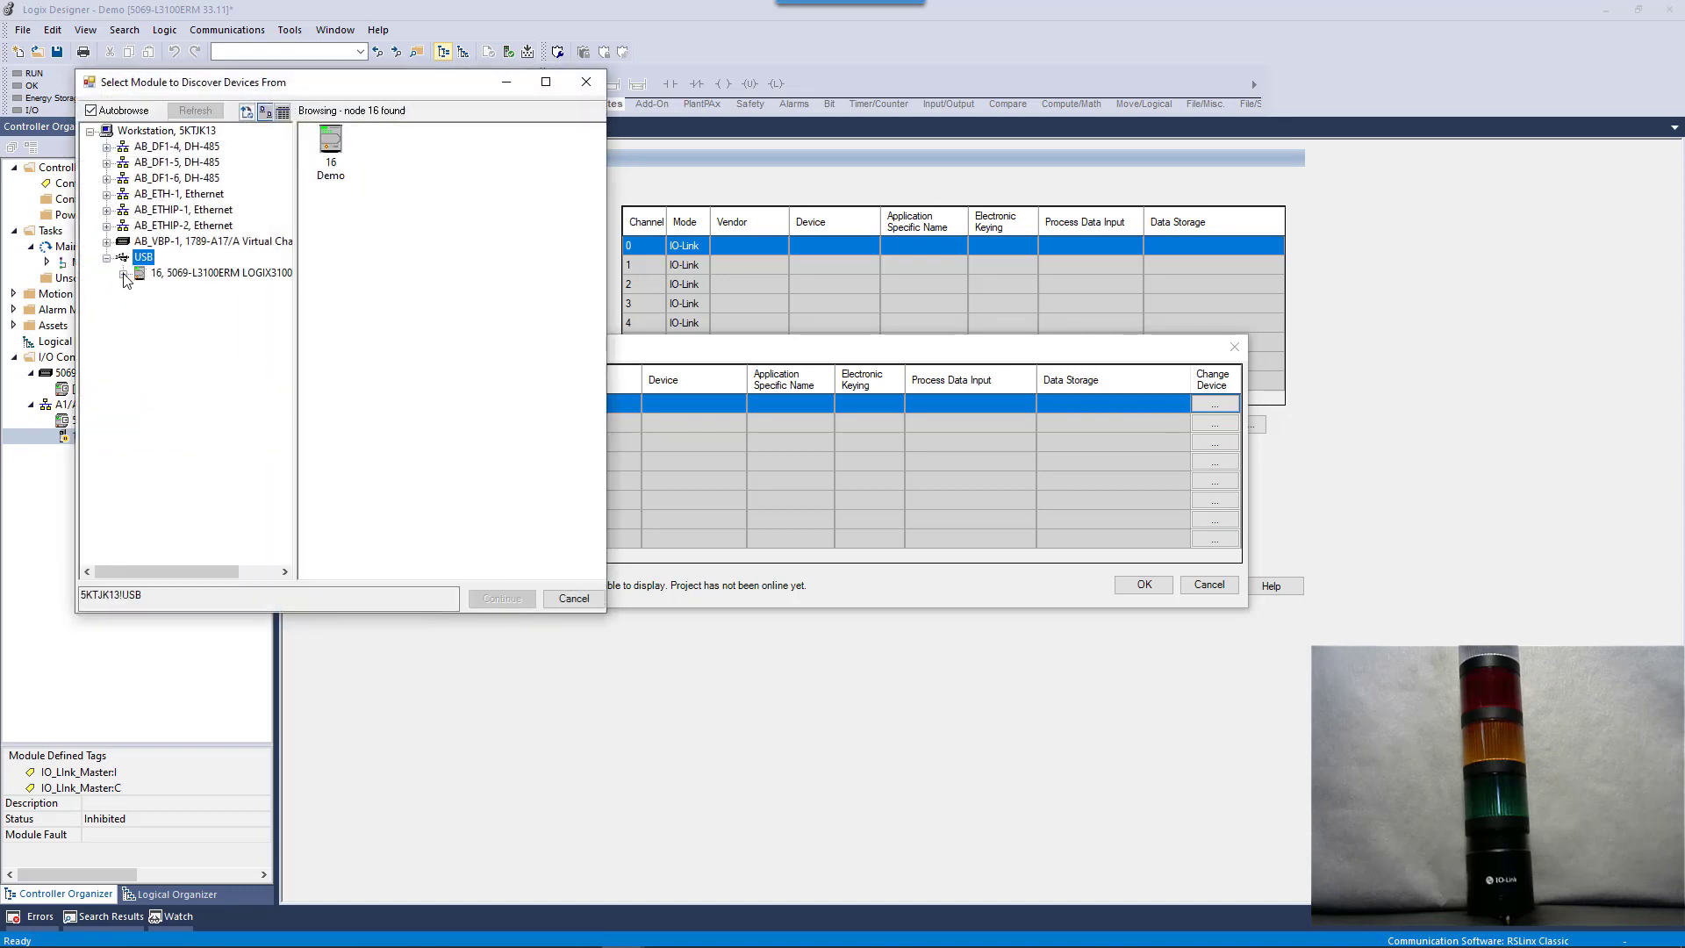
left_click(124, 275)
left_click(139, 290)
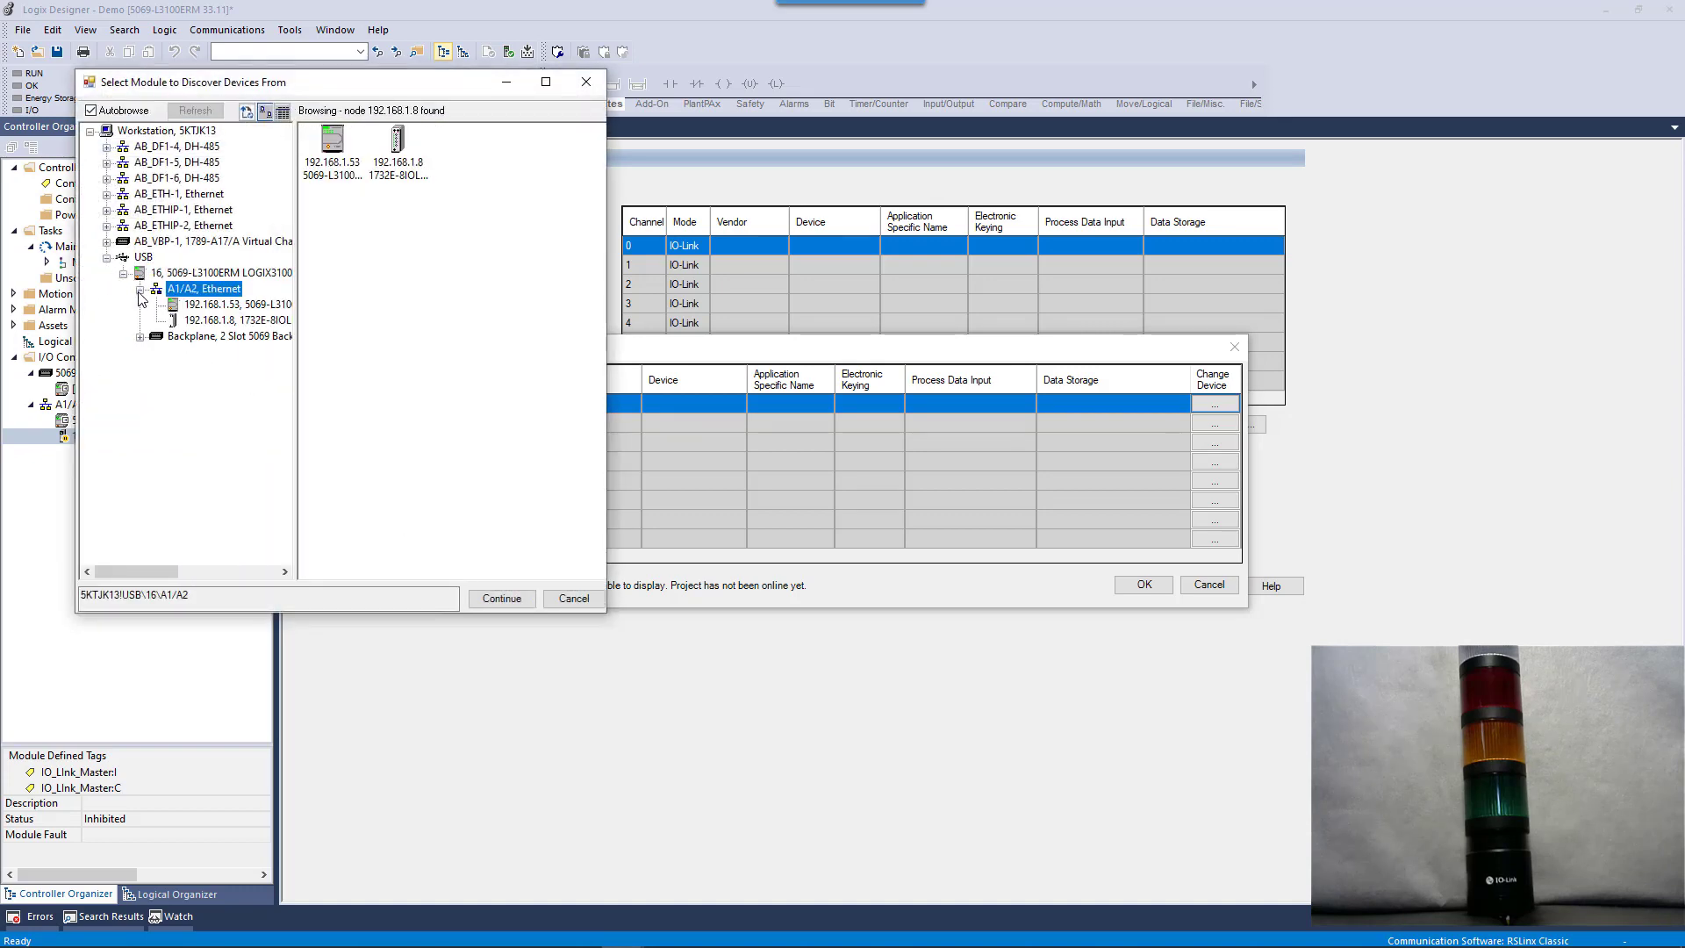
left_click(223, 323)
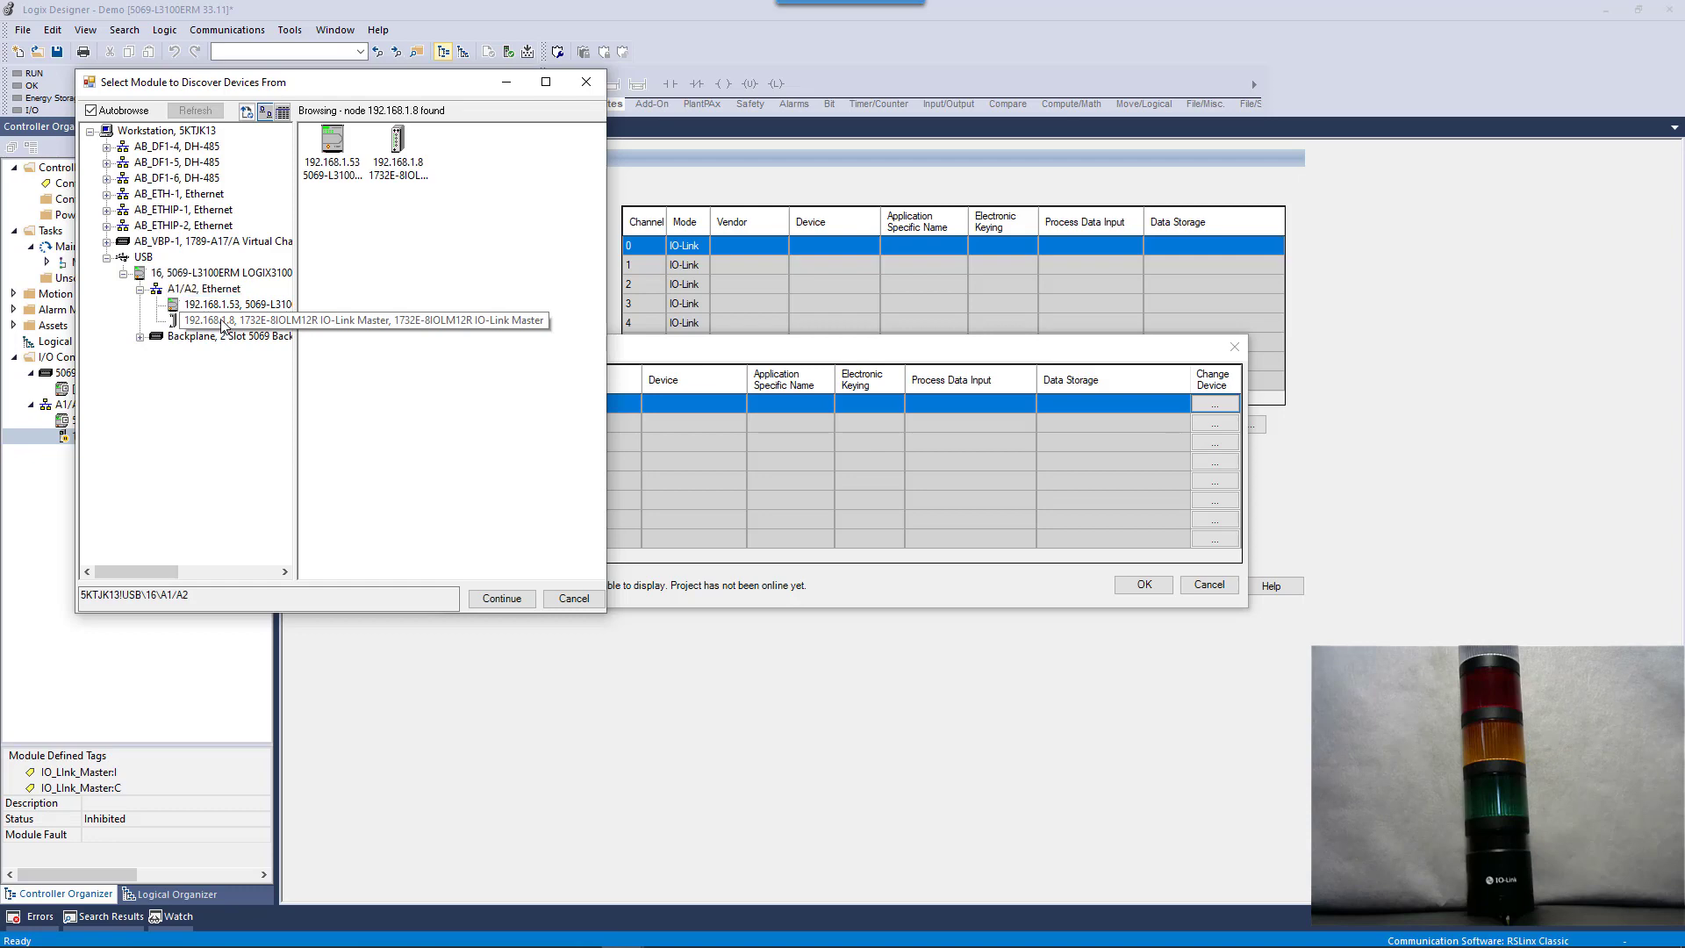
left_click(516, 602)
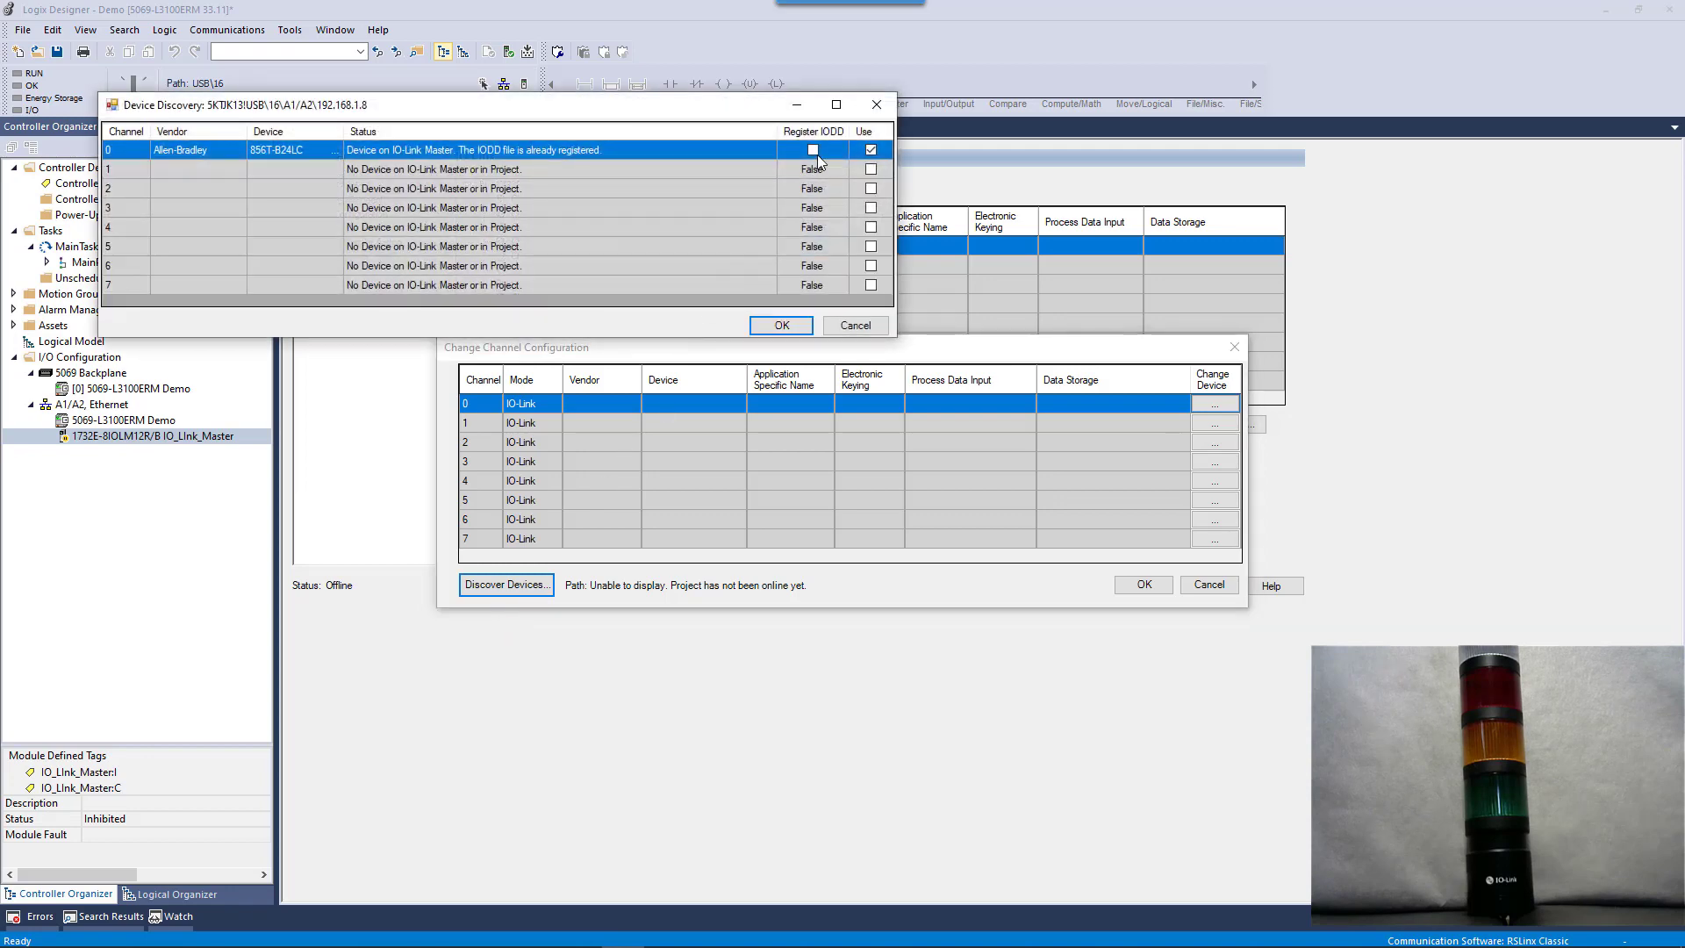
Assign the 856T-B24LC to channel 0 with its IODD registered, and accept the module definition change
left_click(812, 151)
left_click(780, 327)
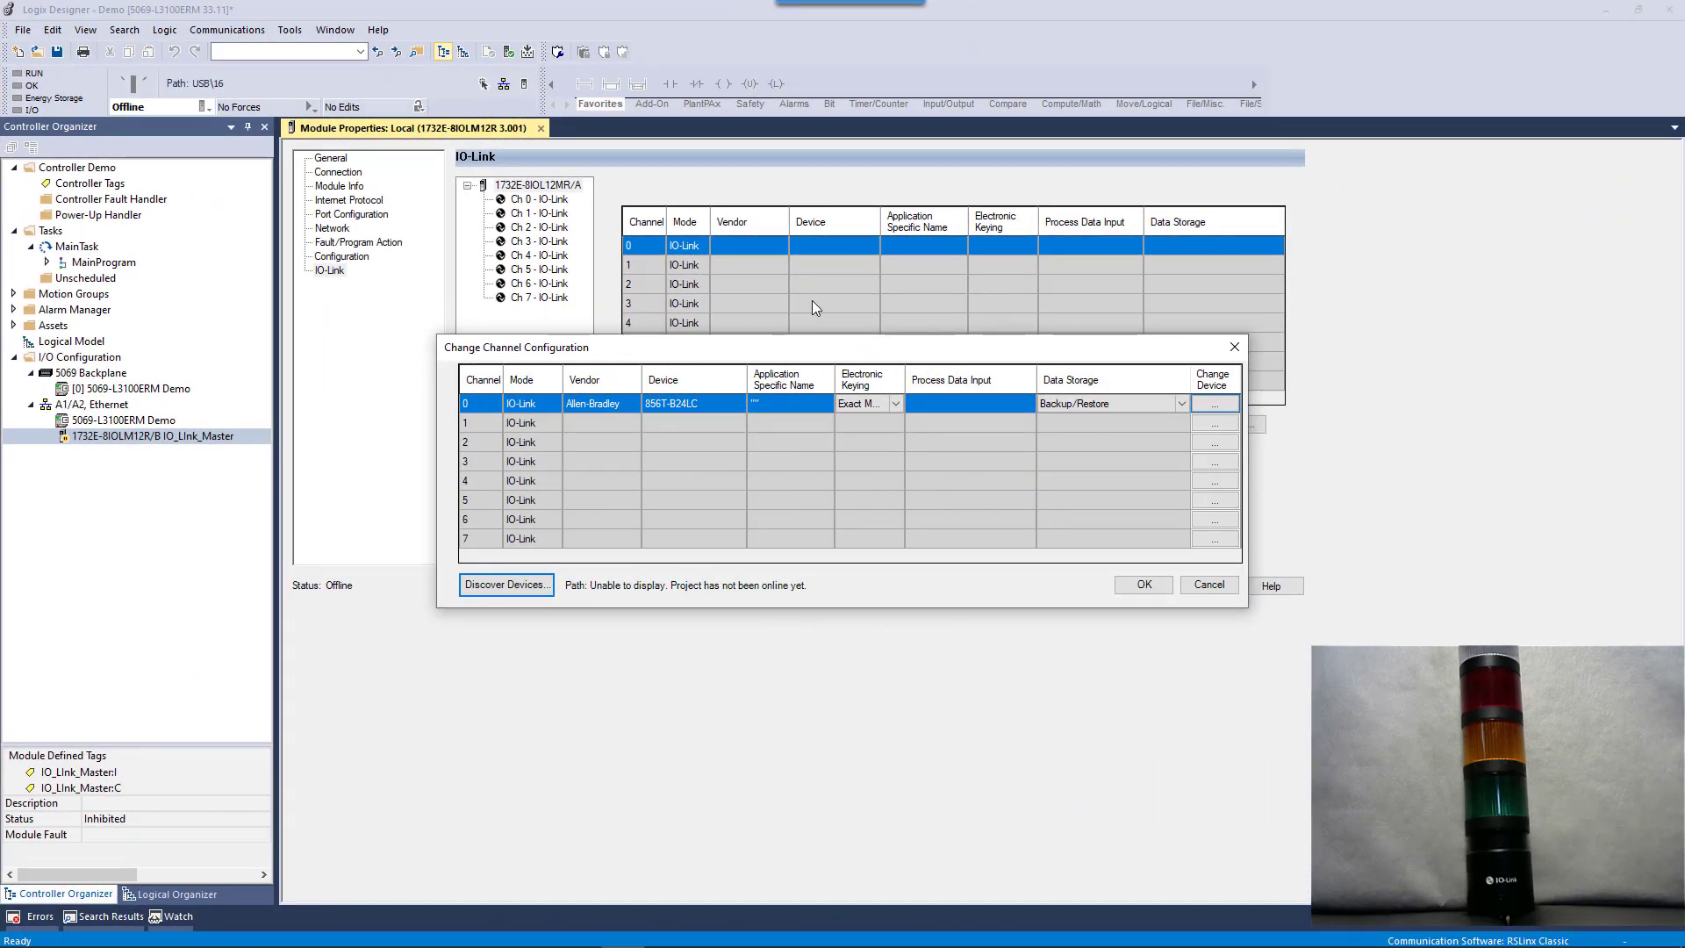
left_click(1145, 586)
left_click(930, 587)
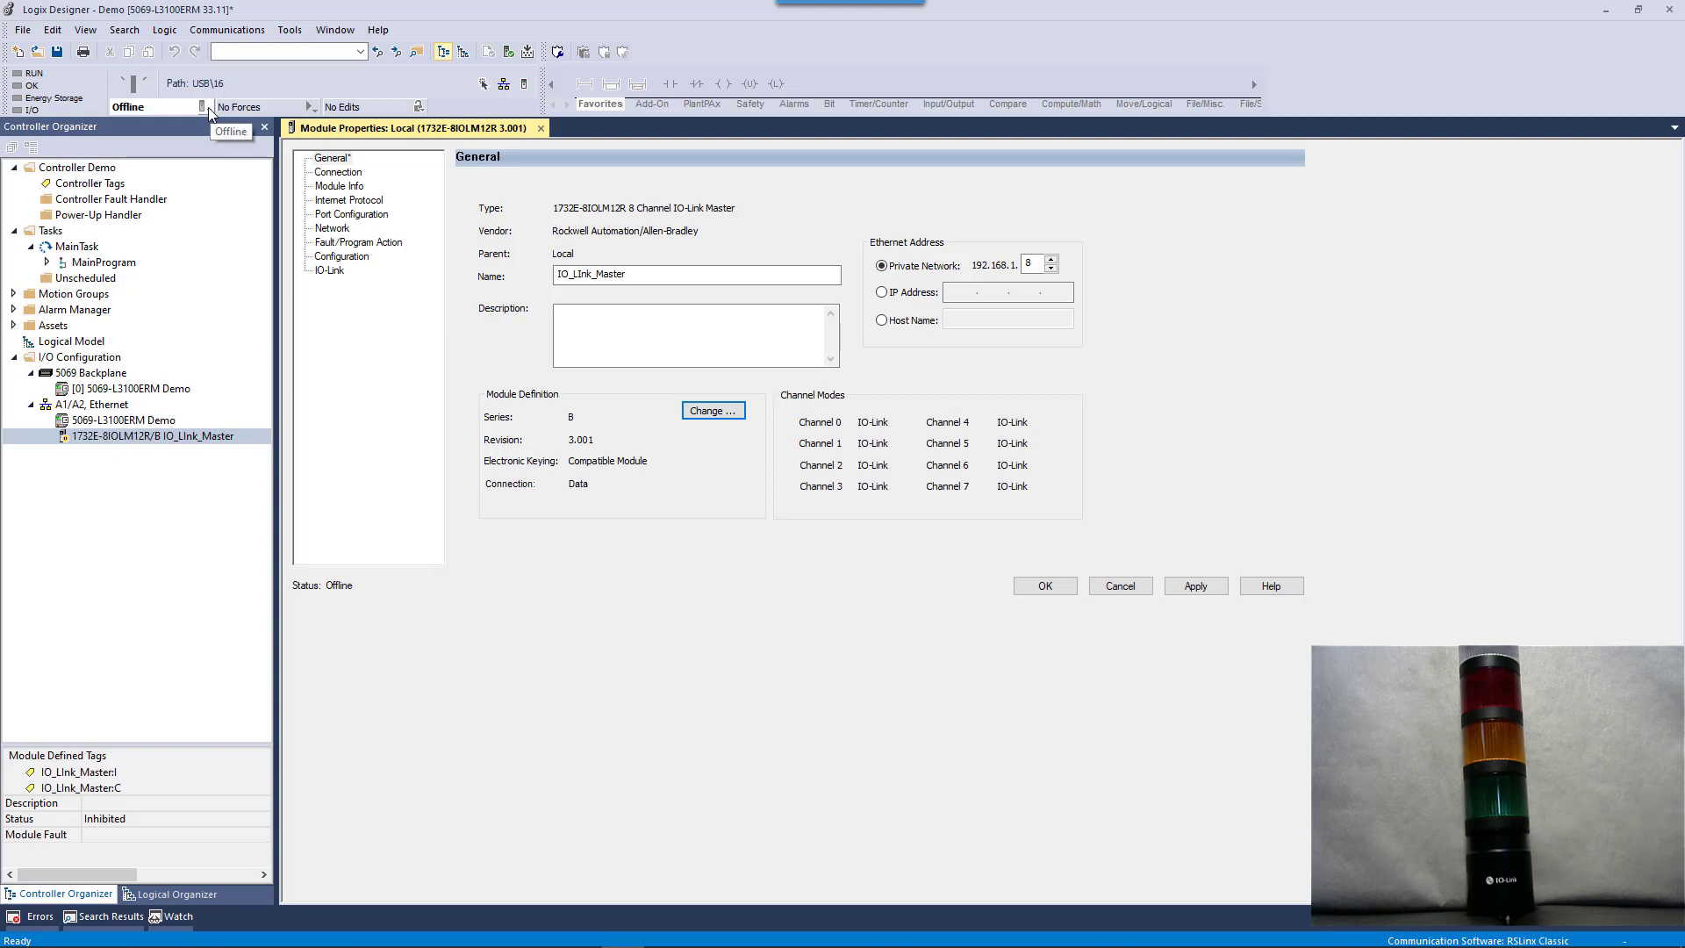
Apply the module changes, download the updated Demo project, and return the controller to Remote Run
left_click(1188, 588)
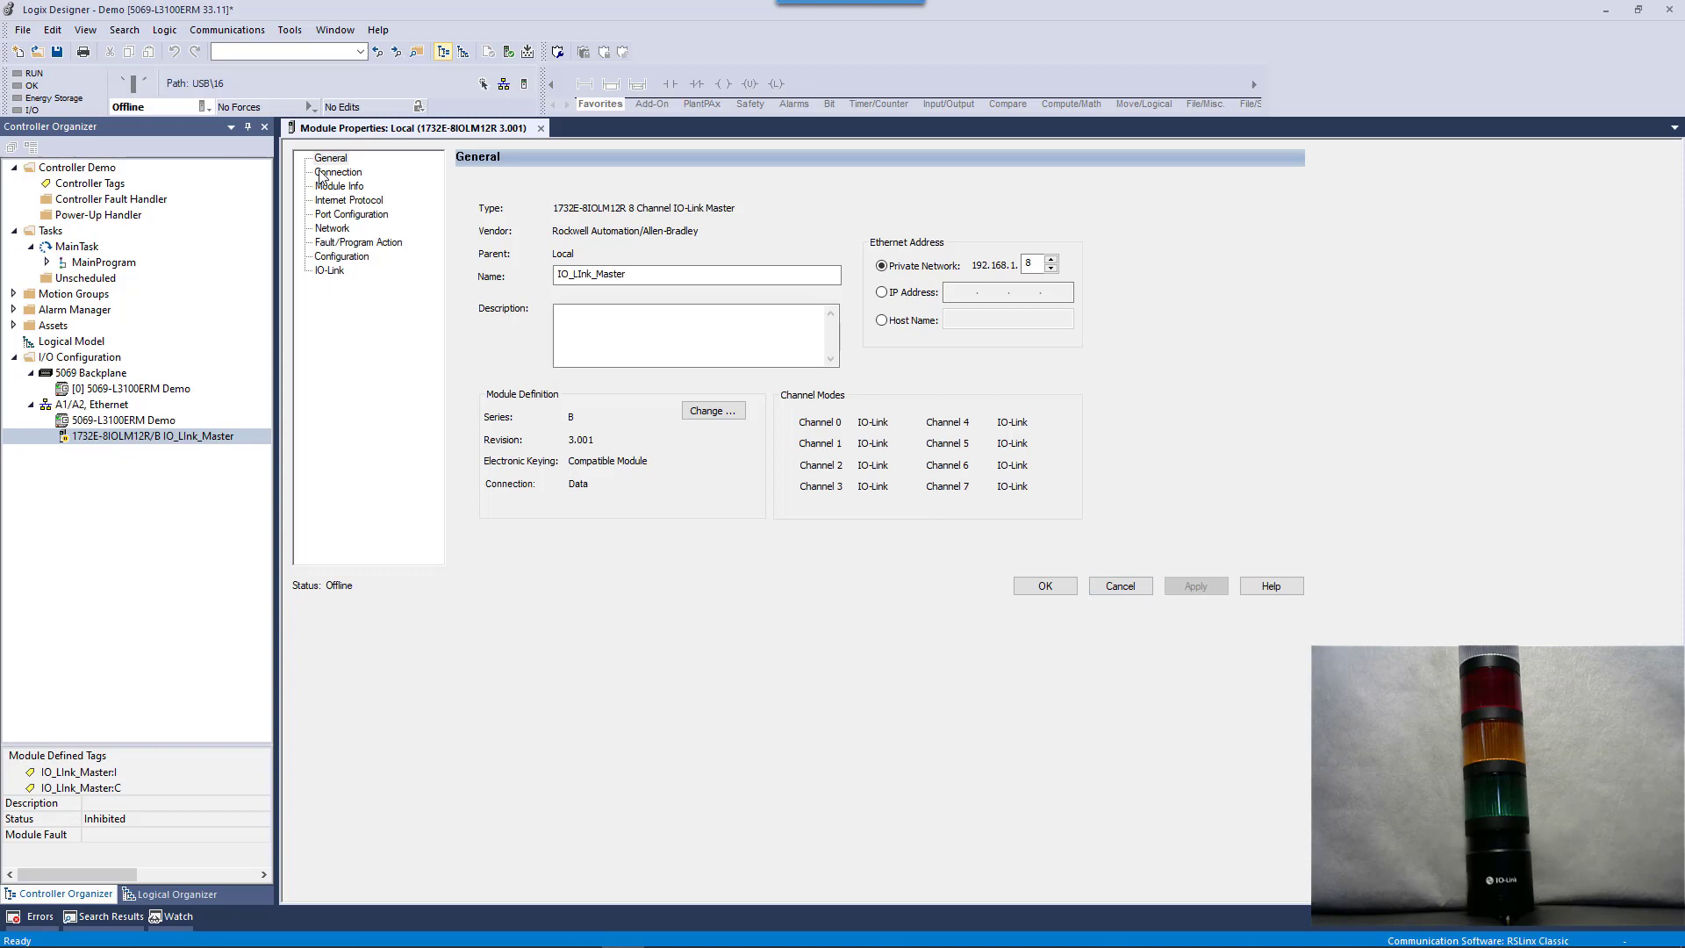
left_click(209, 108)
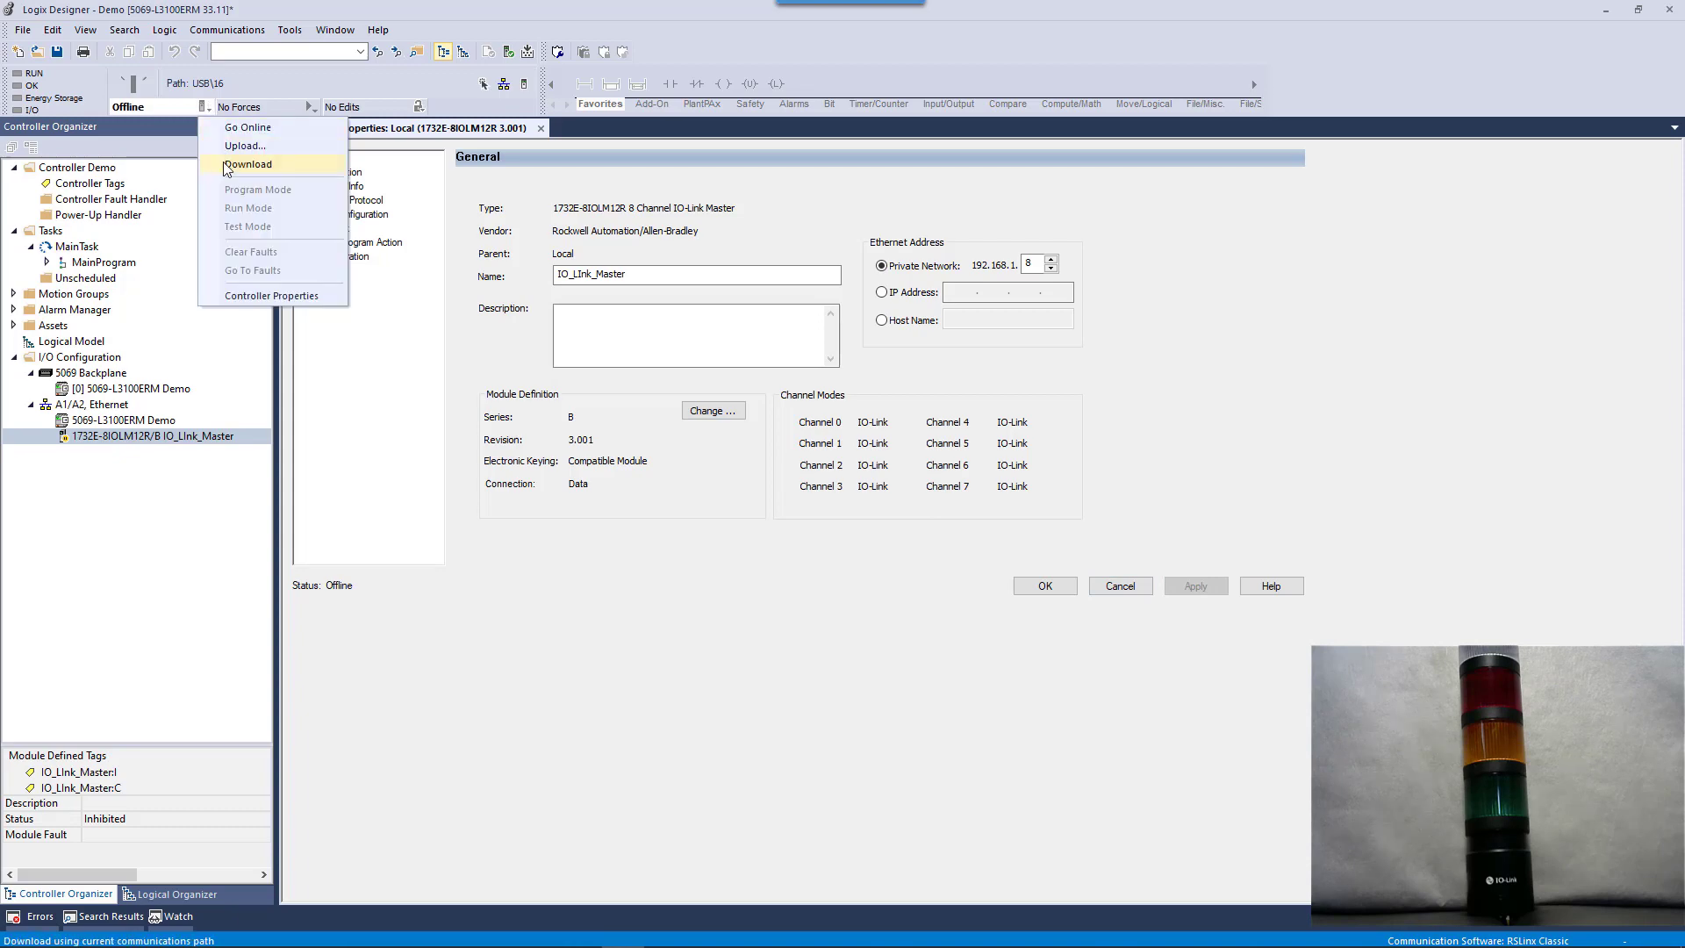
left_click(227, 158)
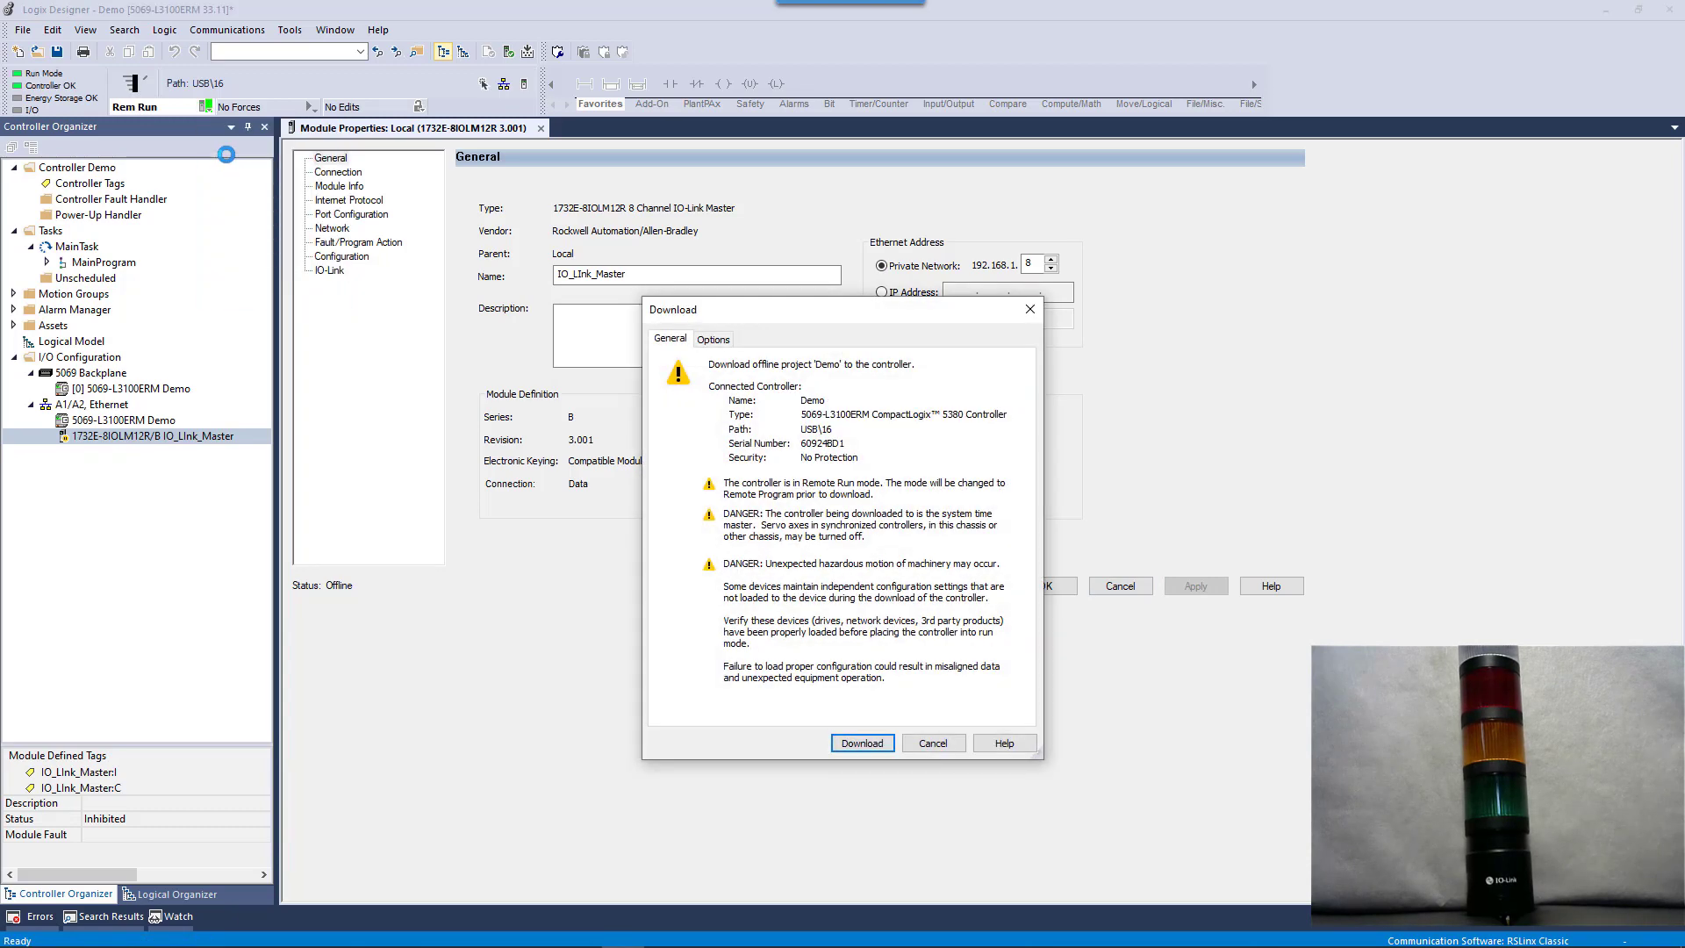
left_click(855, 743)
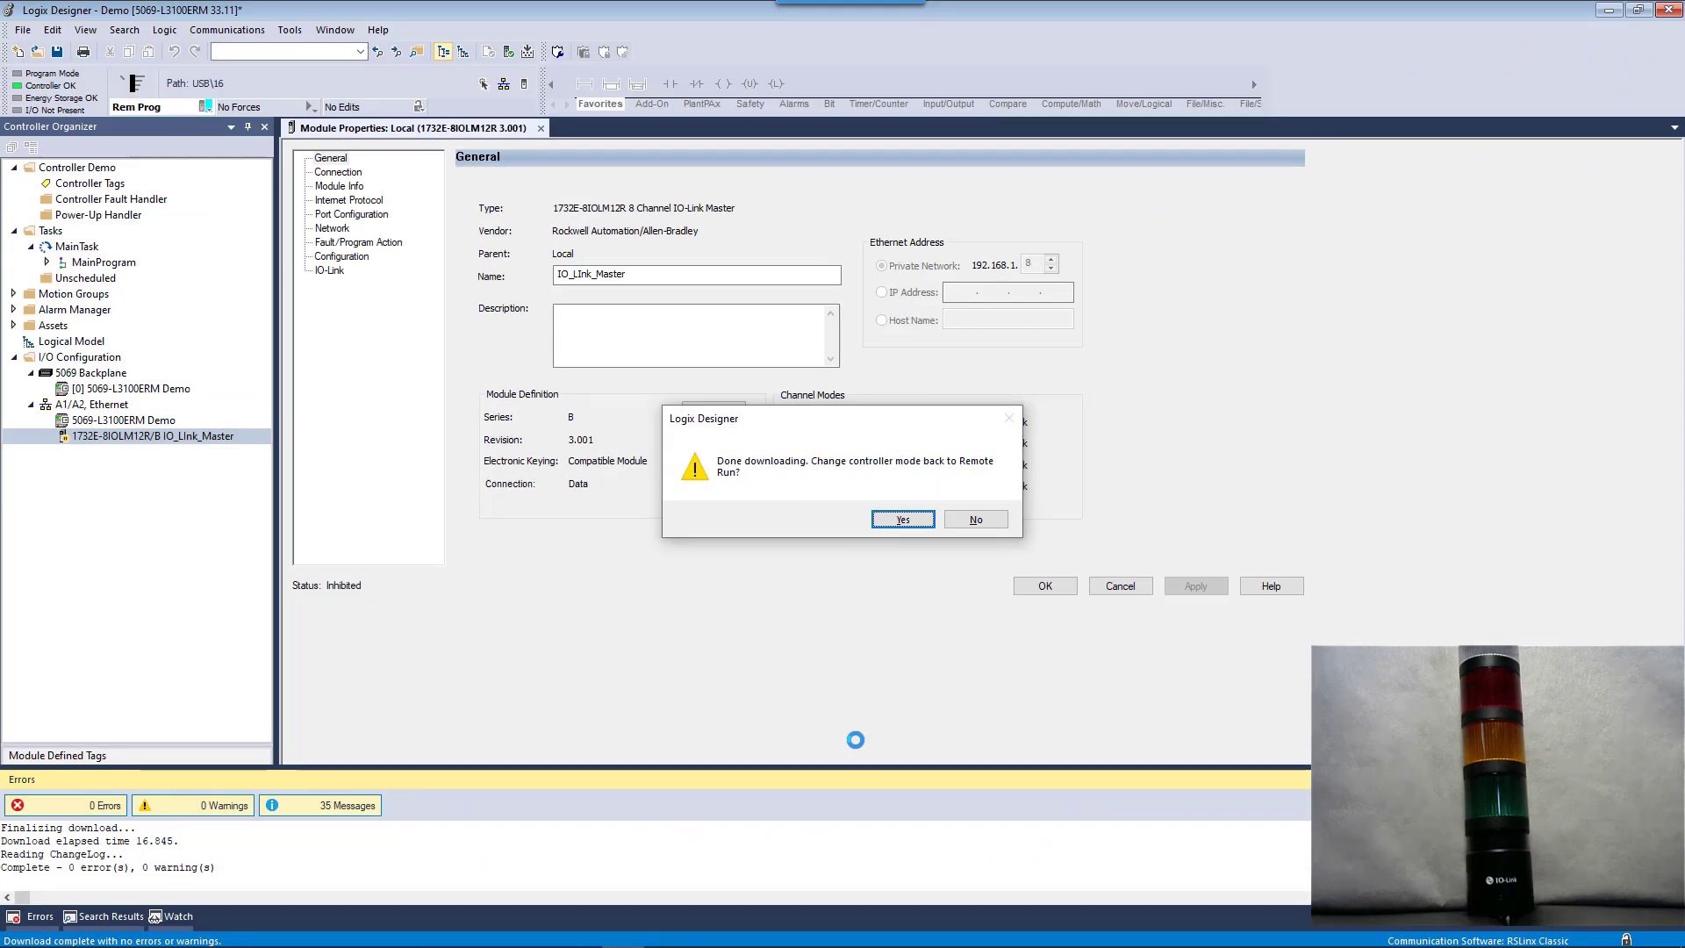
left_click(903, 524)
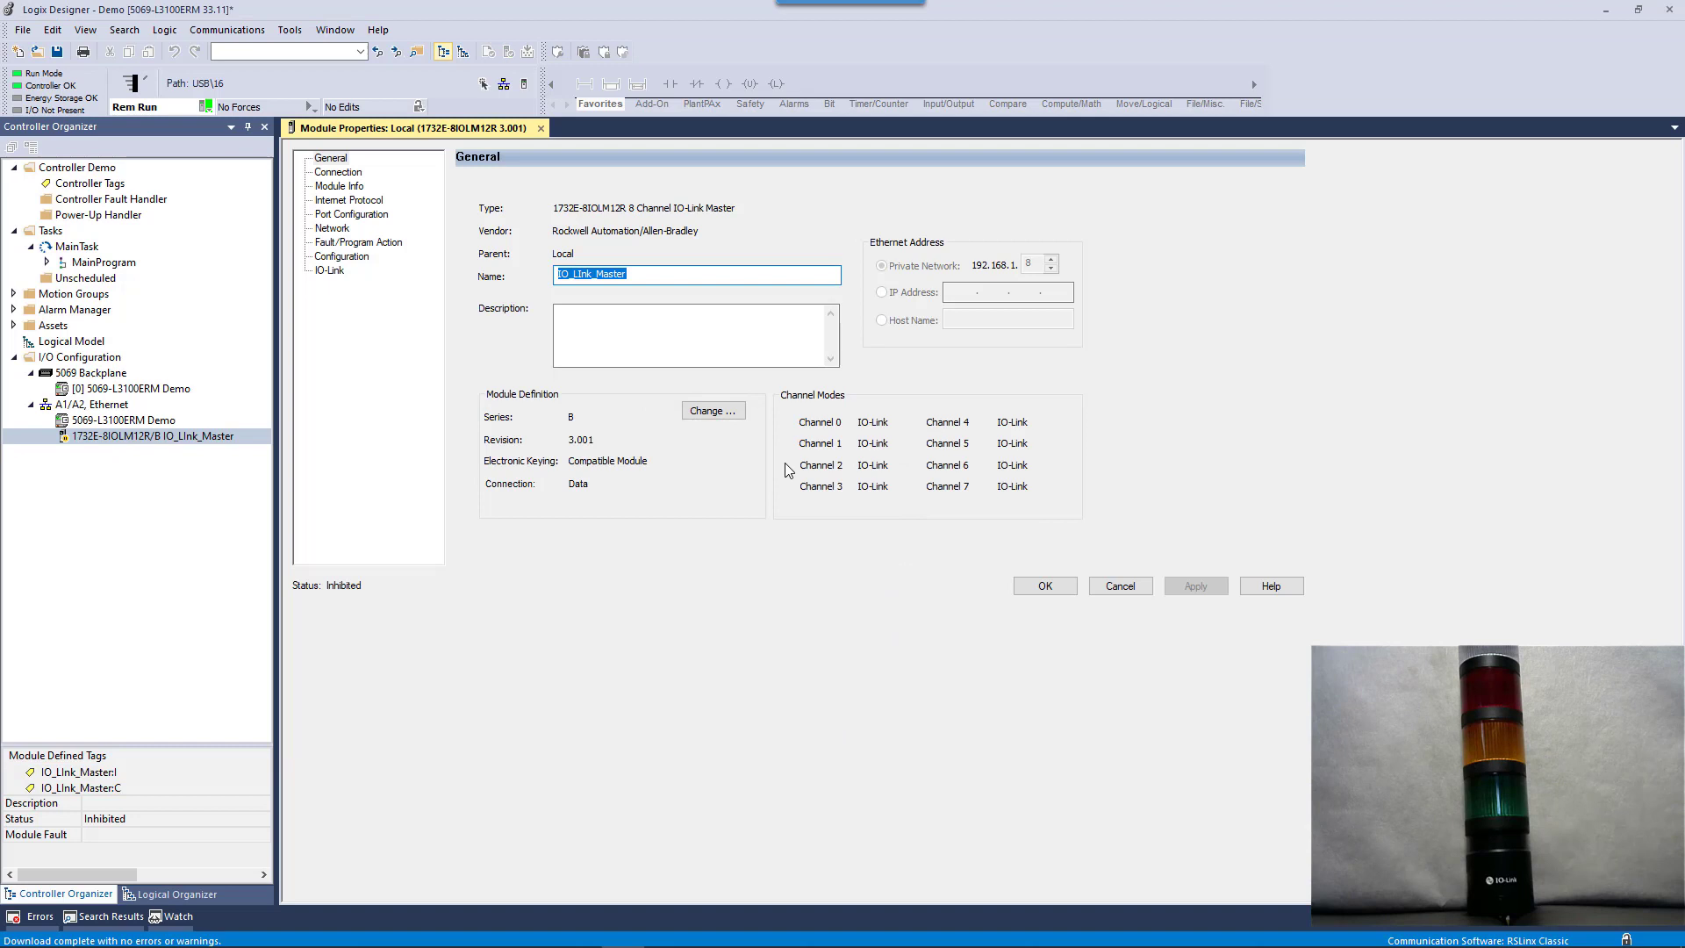
Clear Inhibit Module on the IO_Link_Master's Connection page and apply it online
left_click(334, 172)
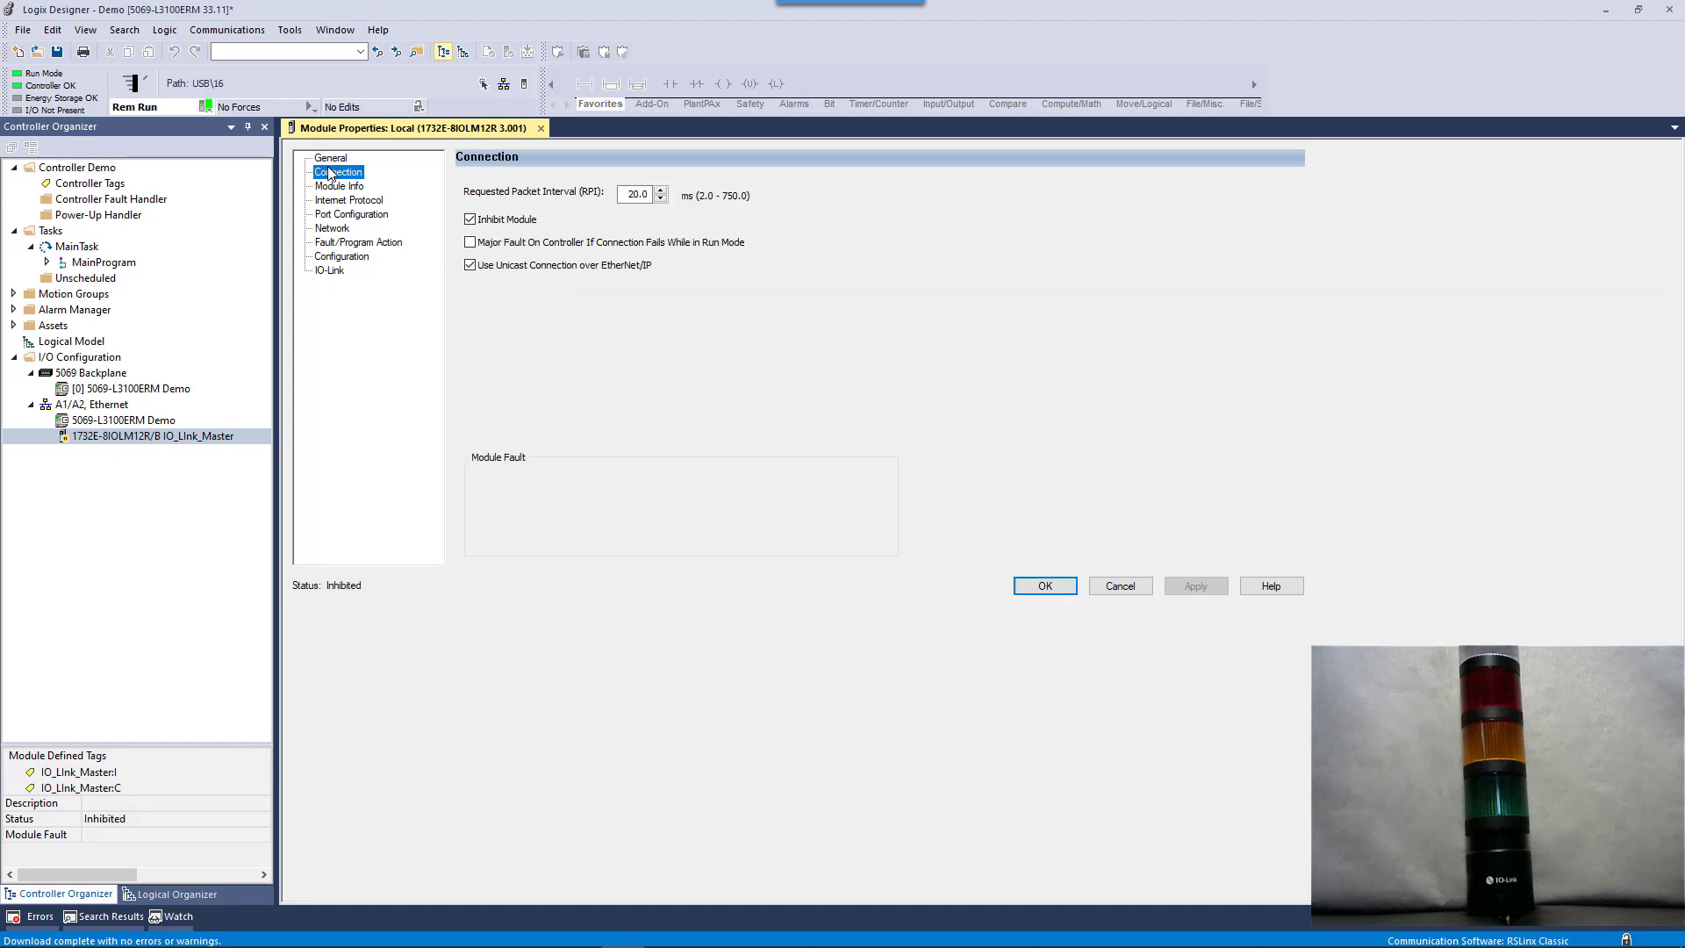
left_click(470, 221)
left_click(1197, 588)
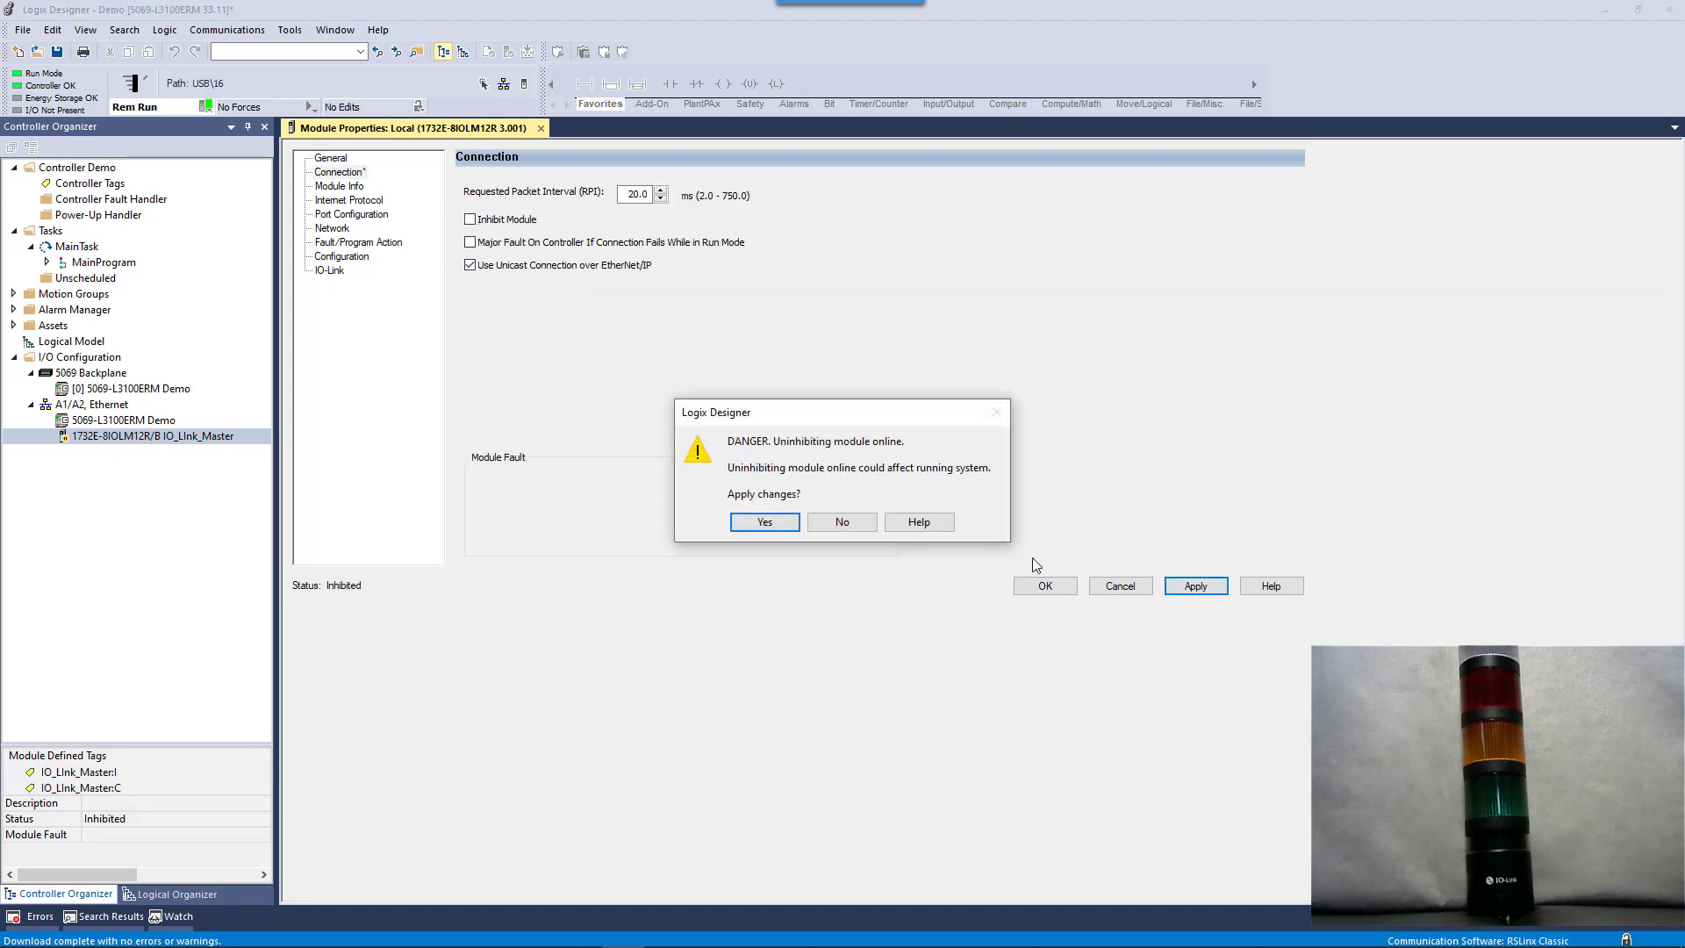
left_click(762, 523)
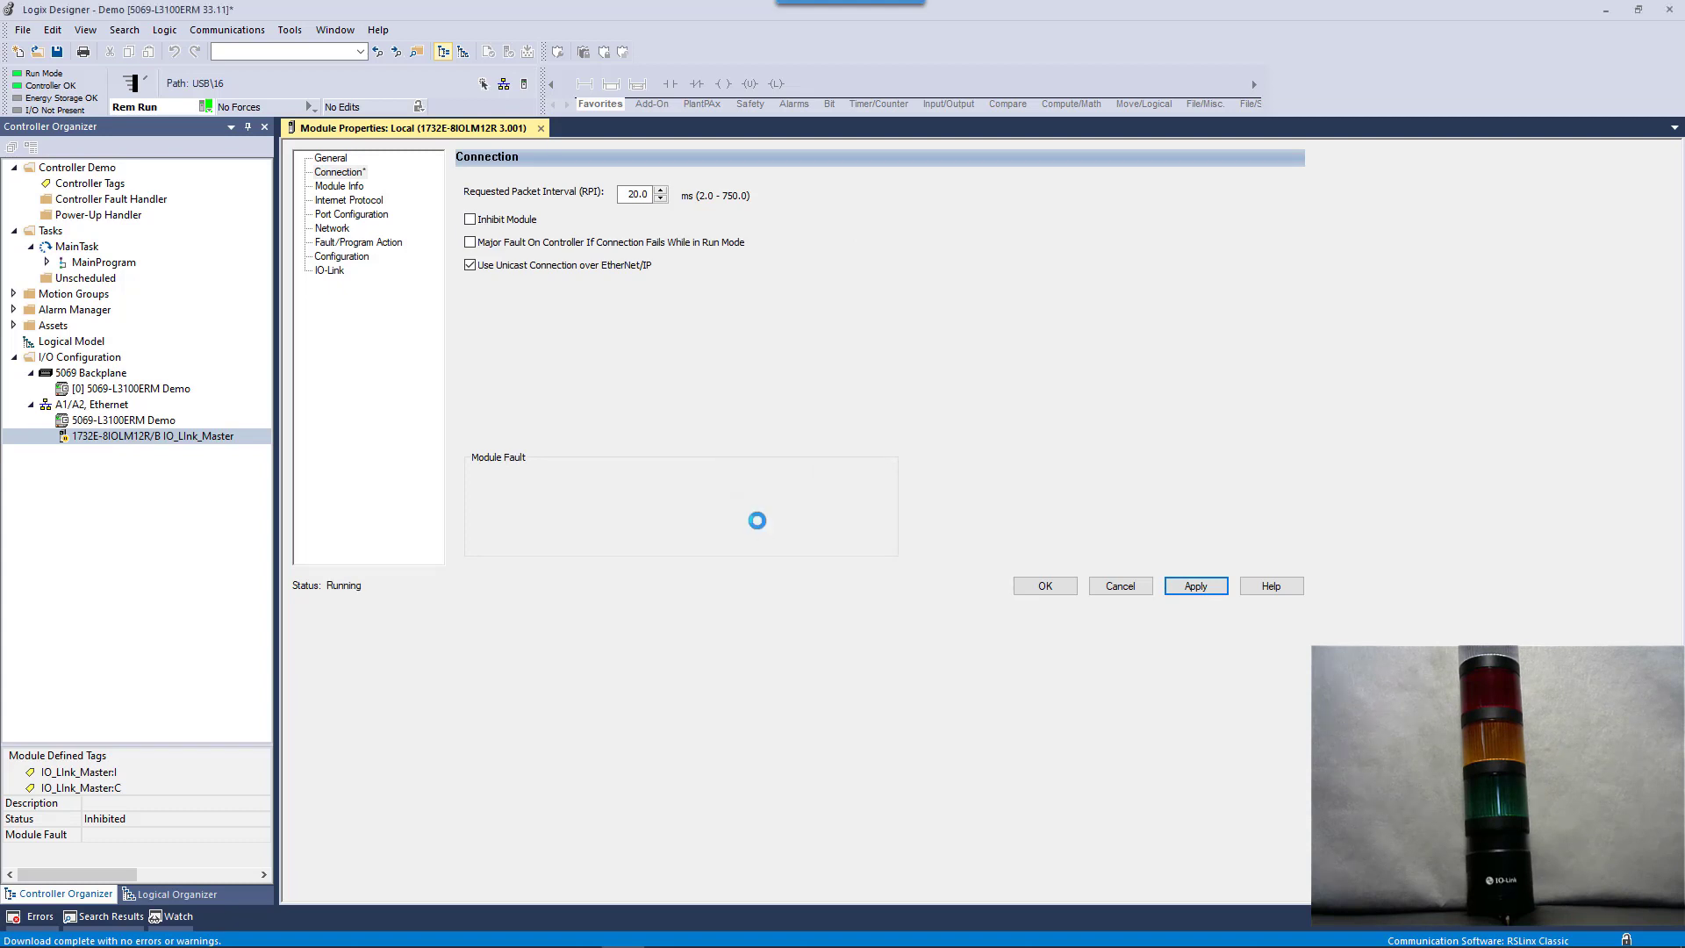
Open the channel 0 856T-B24LC device details and review its Identification and Observation data
left_click(330, 272)
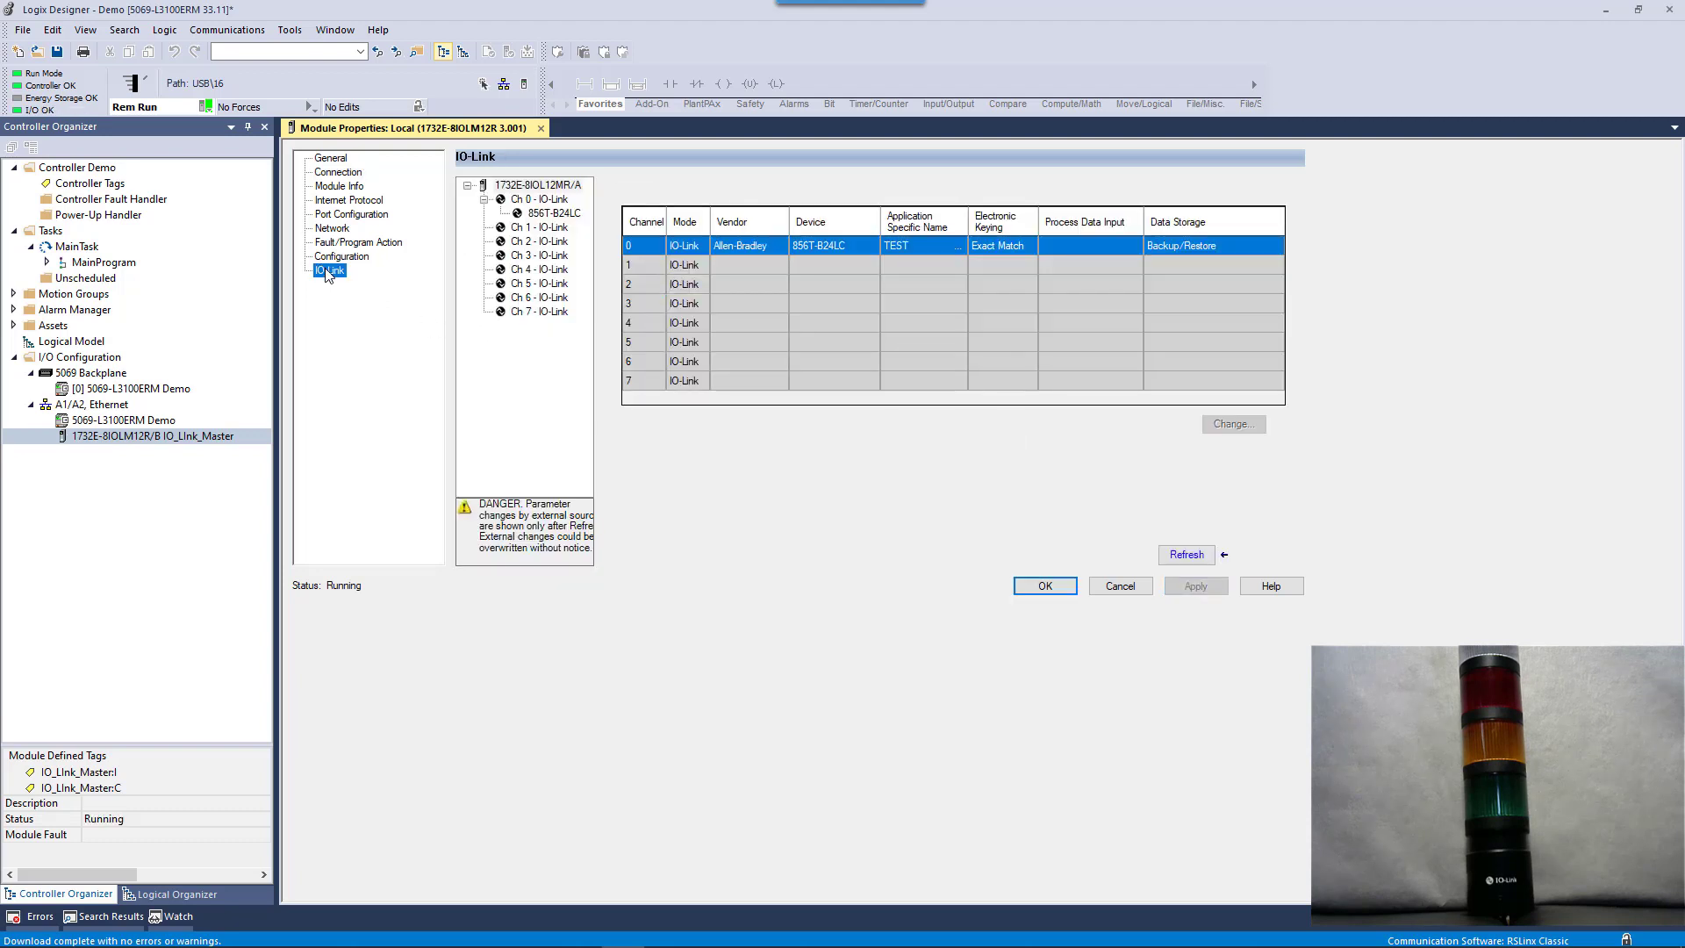
left_click(533, 213)
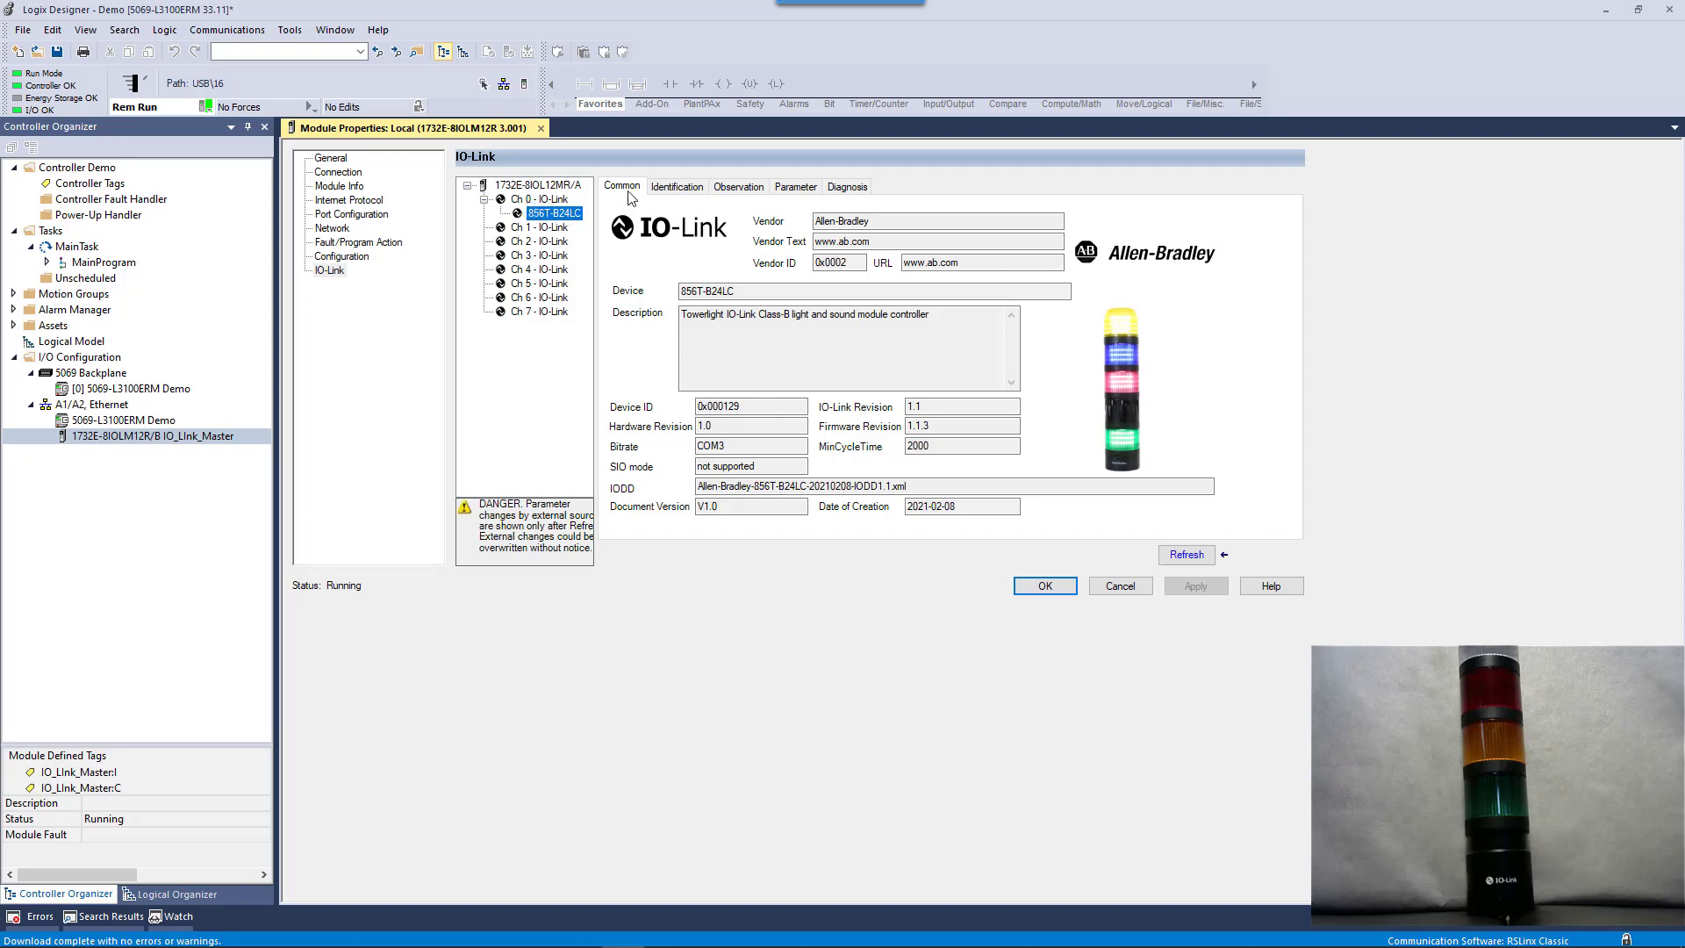
left_click(676, 189)
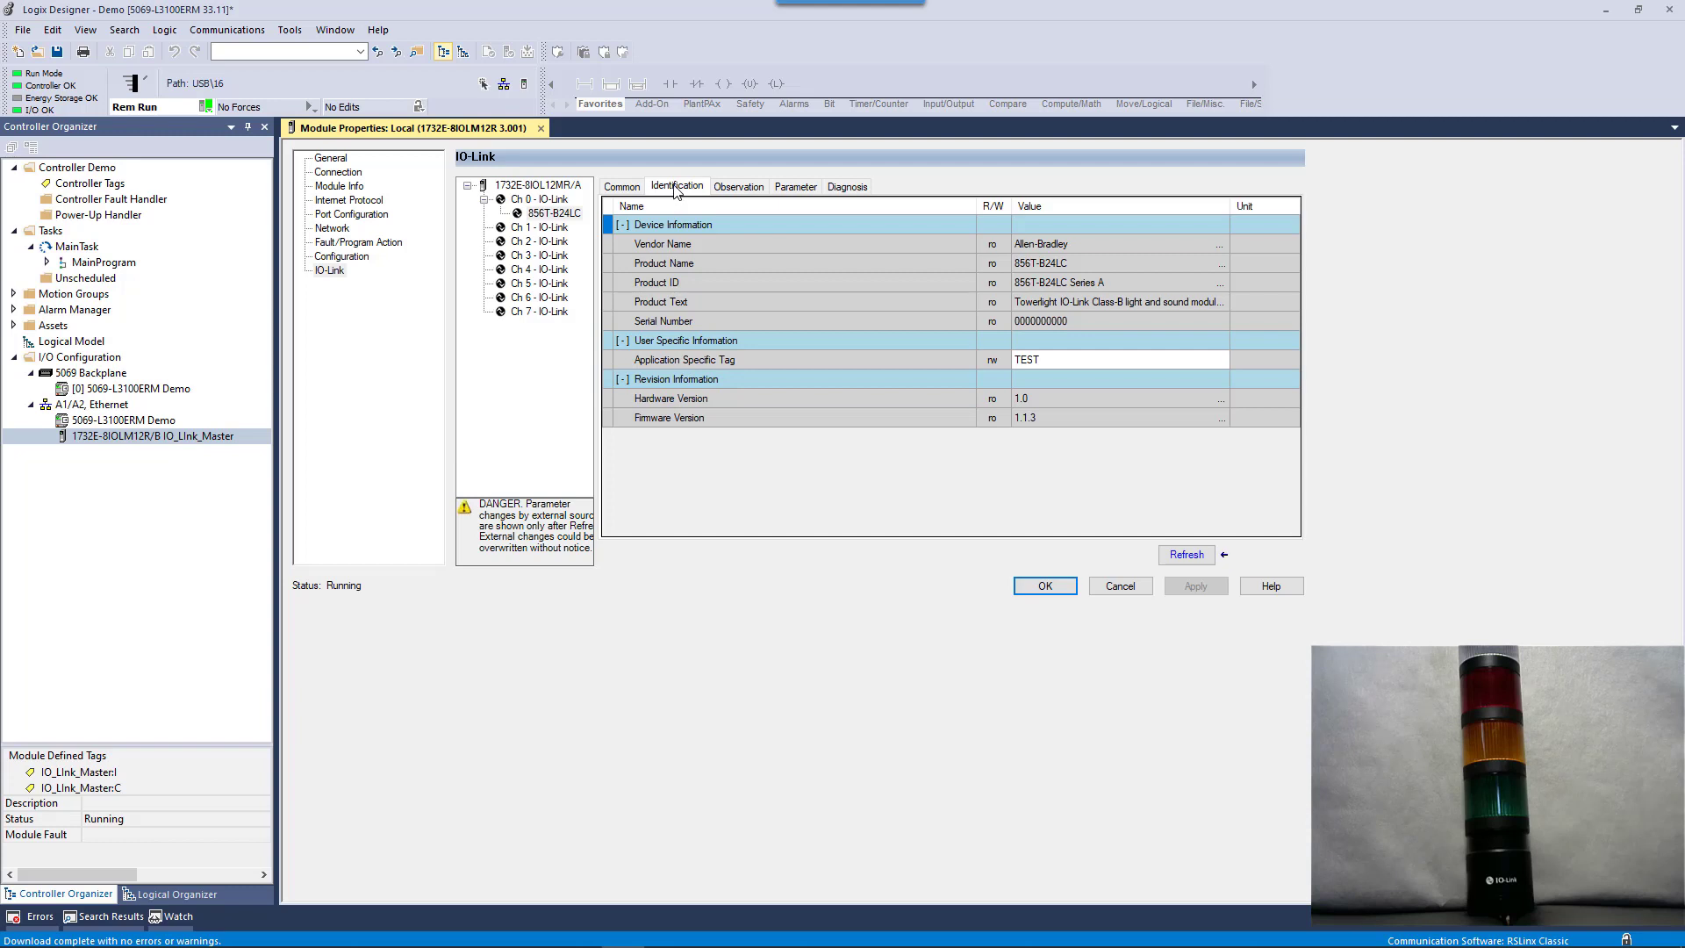
left_click(739, 190)
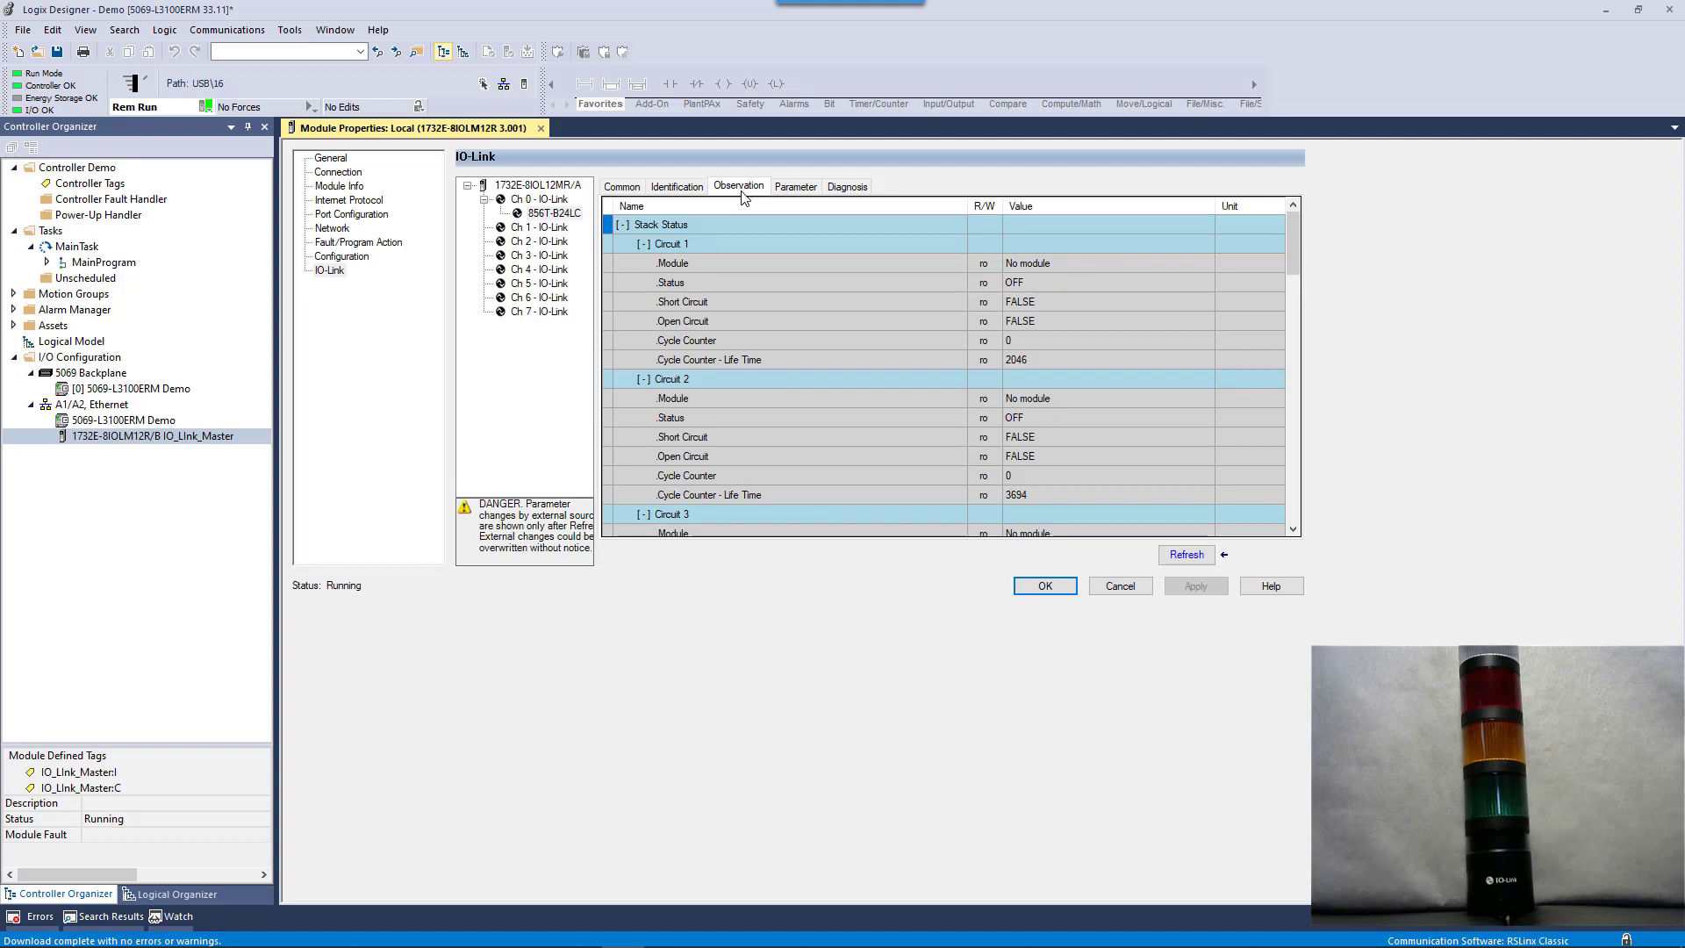
Set Modules 1, 2 and 3 Type to 856T Steady Light in the Parameter tab
left_click(797, 190)
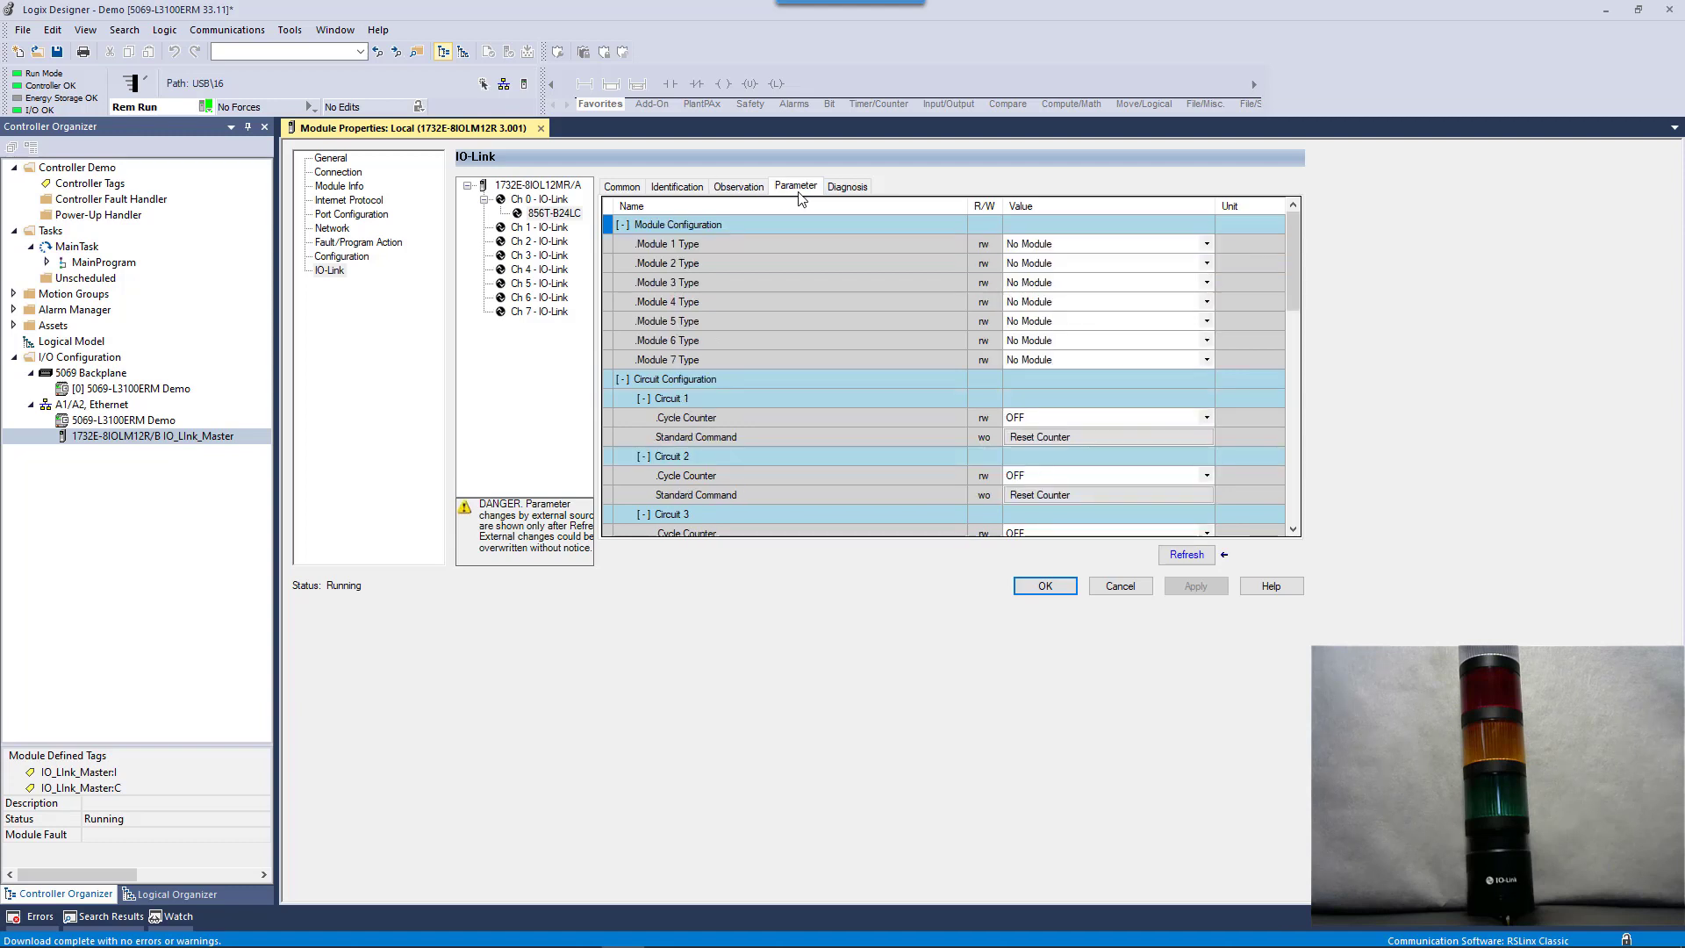
left_click(1206, 244)
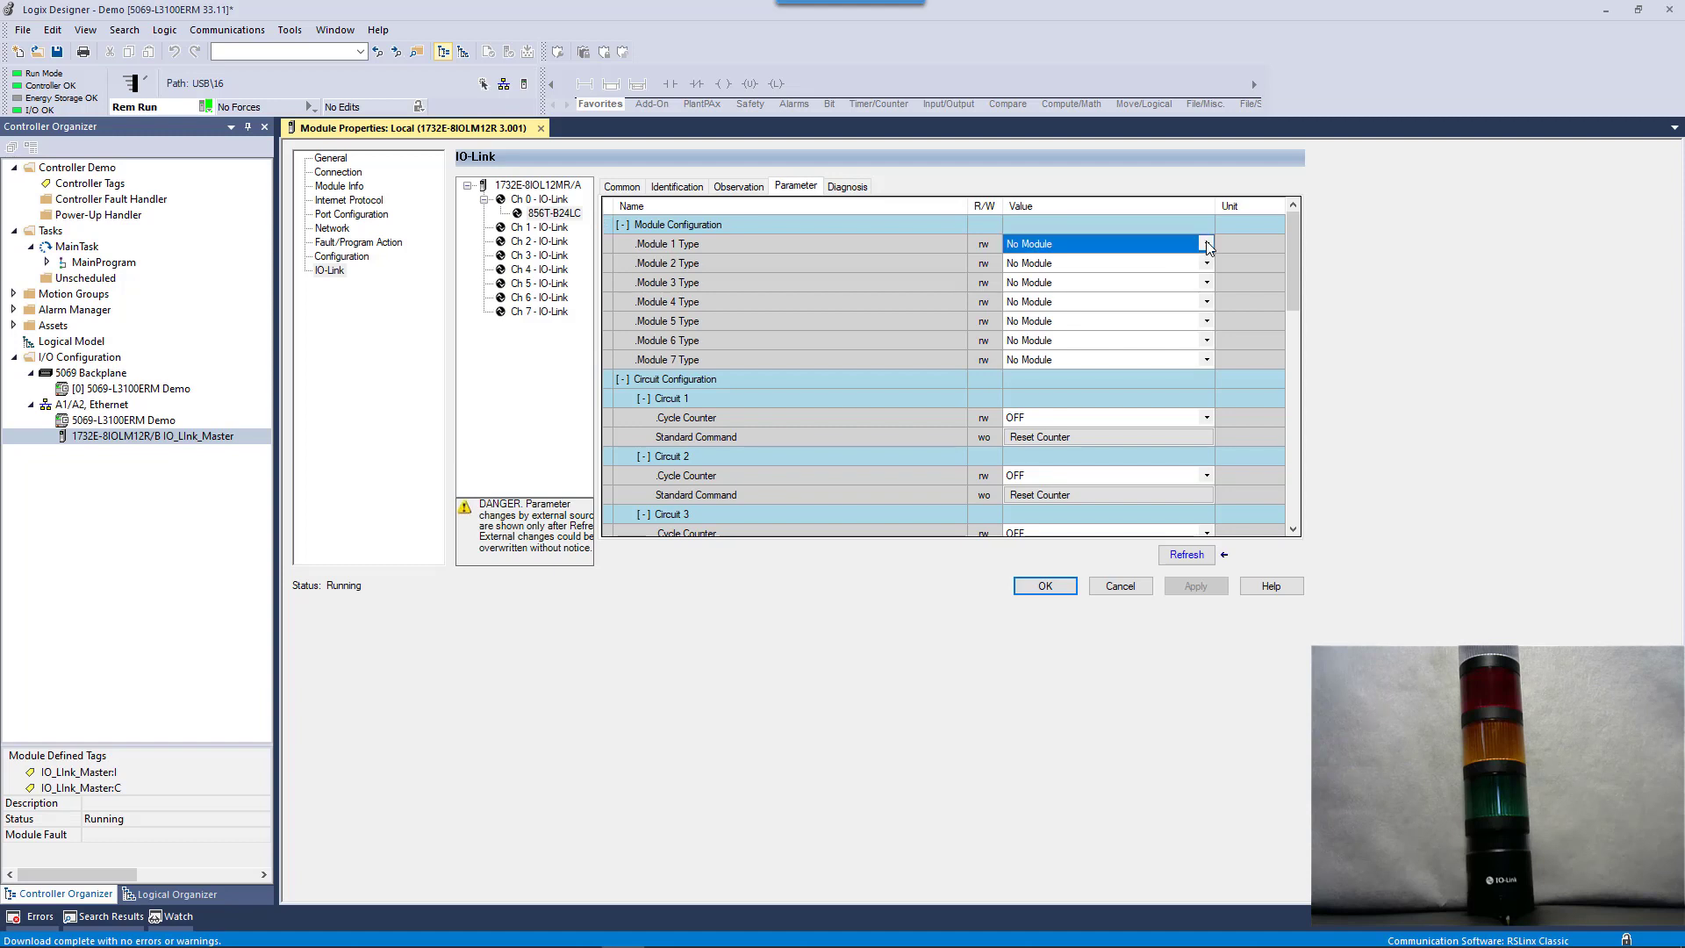
left_click(1206, 244)
left_click(1199, 271)
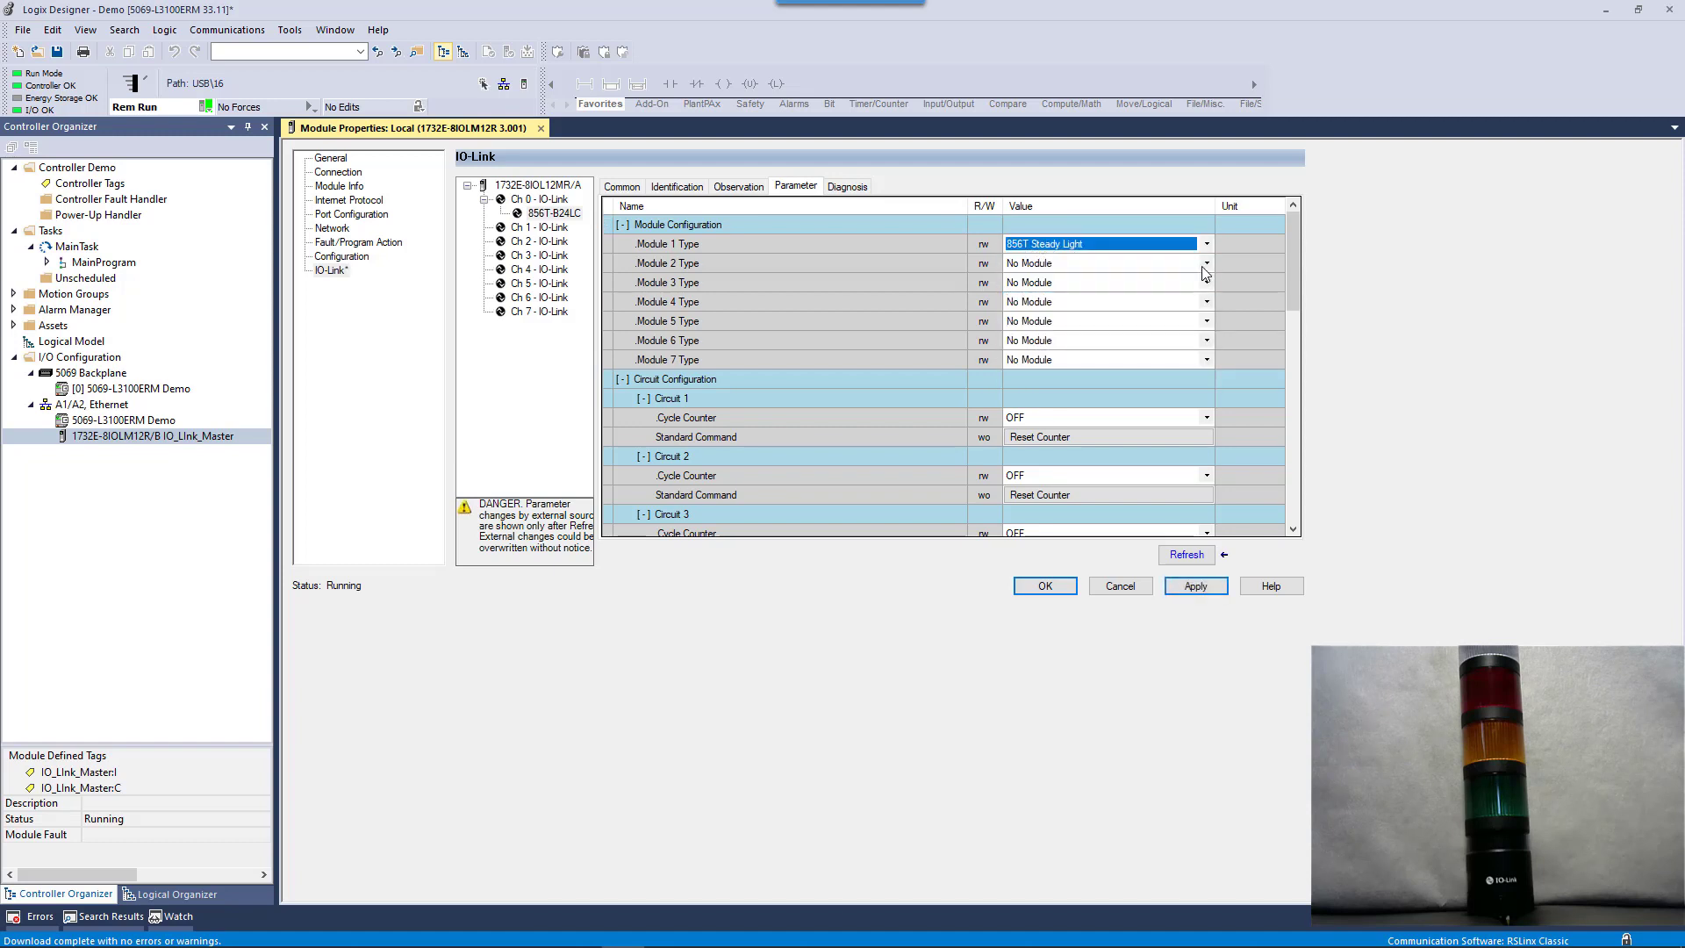
left_click(1206, 265)
left_click(1207, 264)
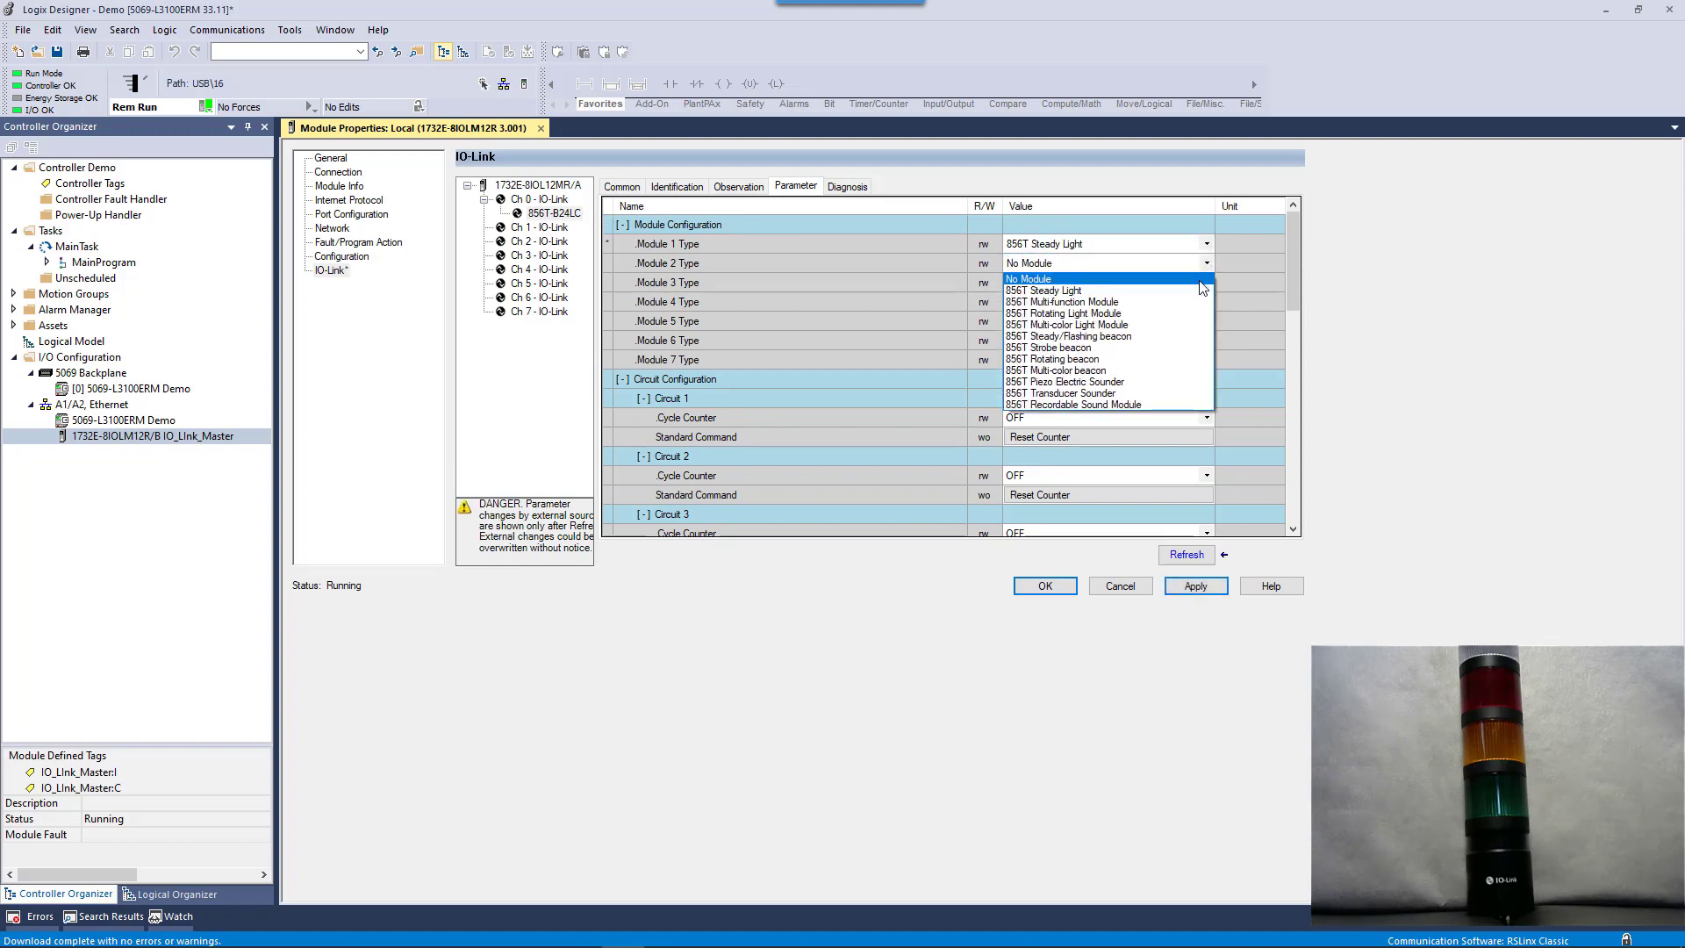
left_click(1209, 281)
left_click(1209, 283)
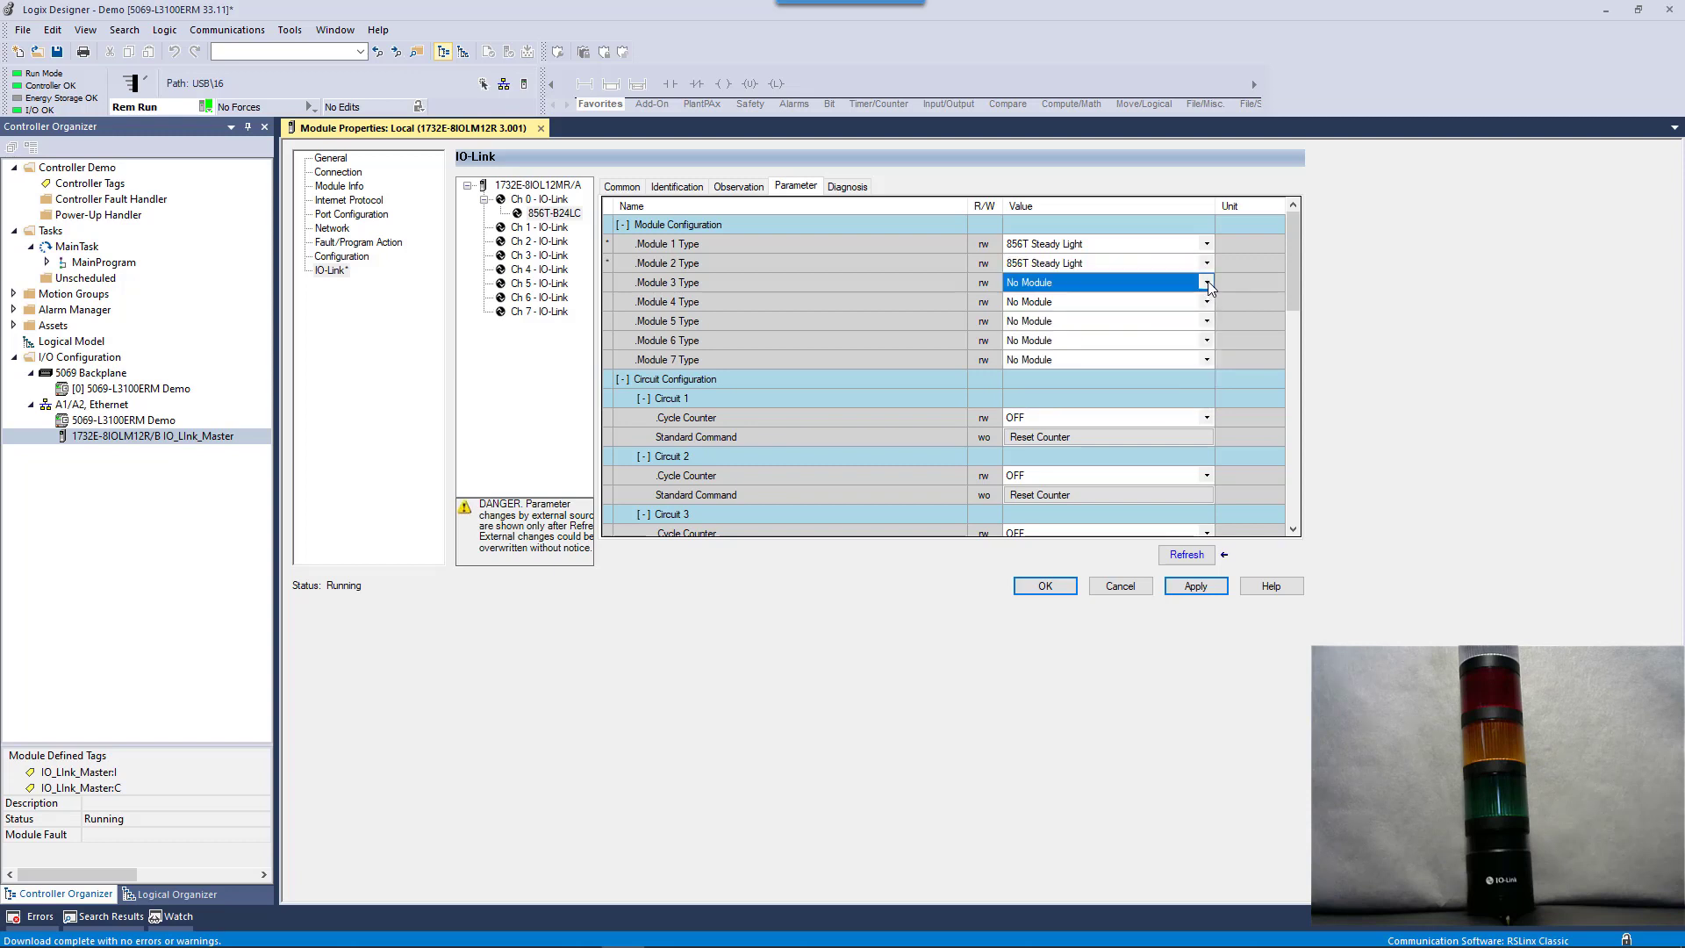
left_click(1209, 283)
left_click(1208, 301)
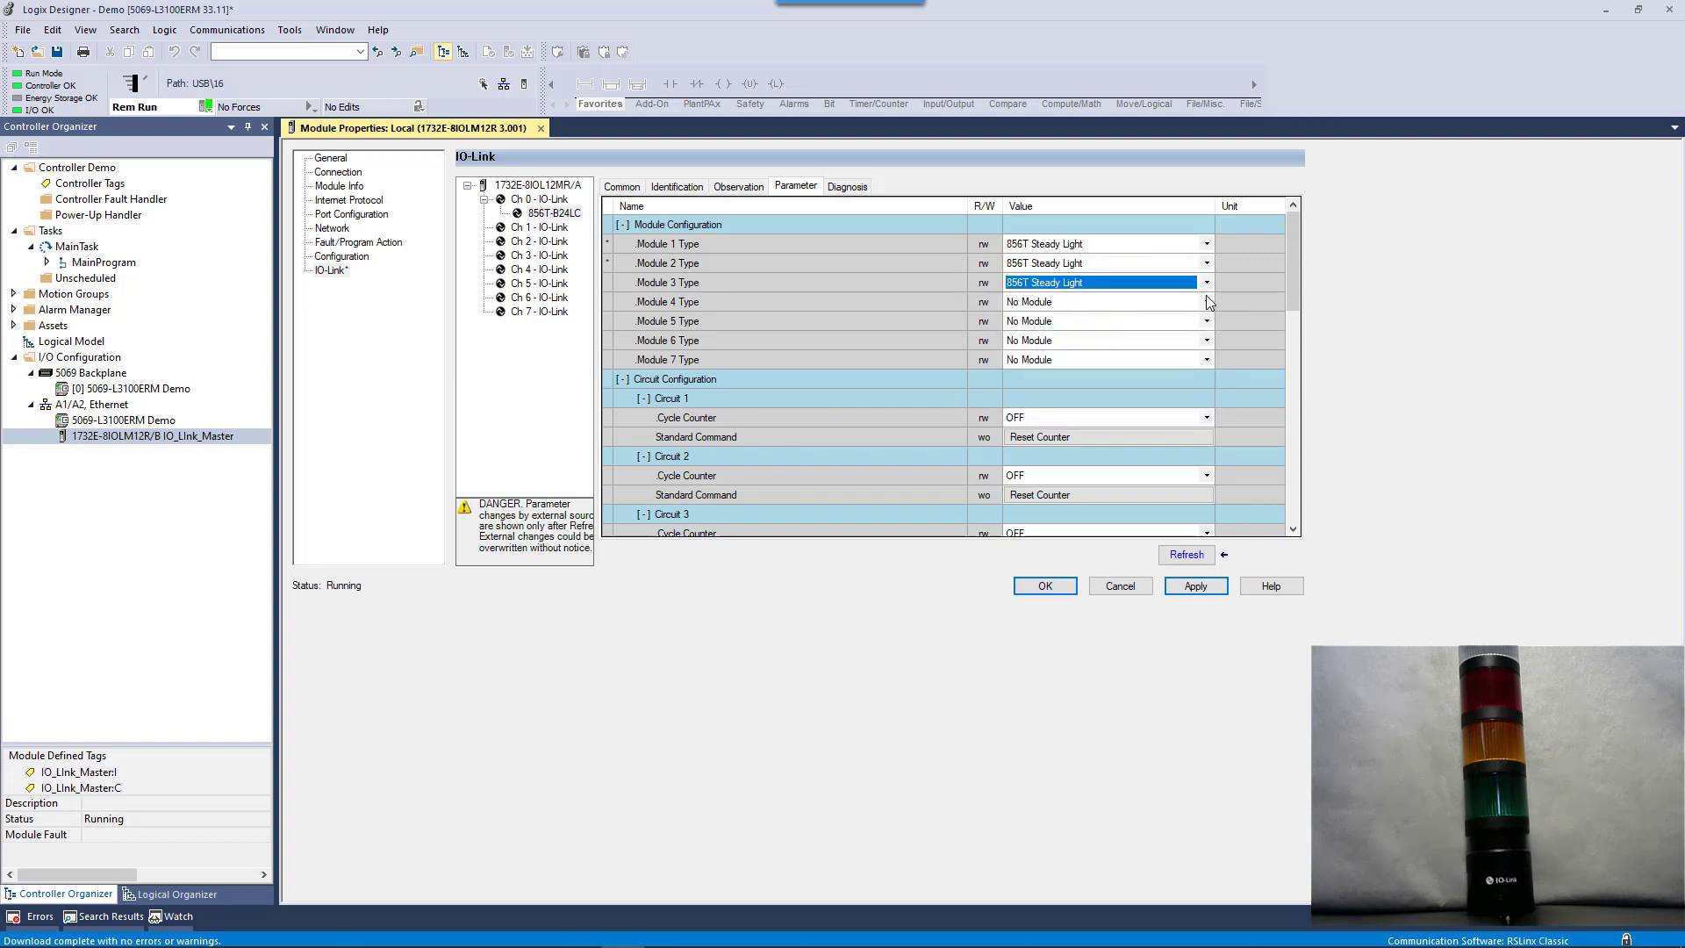
Set Module 4 to 856T Multi-color Light Module and Module 5 to 856T Strobe beacon, then apply
left_click(1207, 303)
left_click(1207, 303)
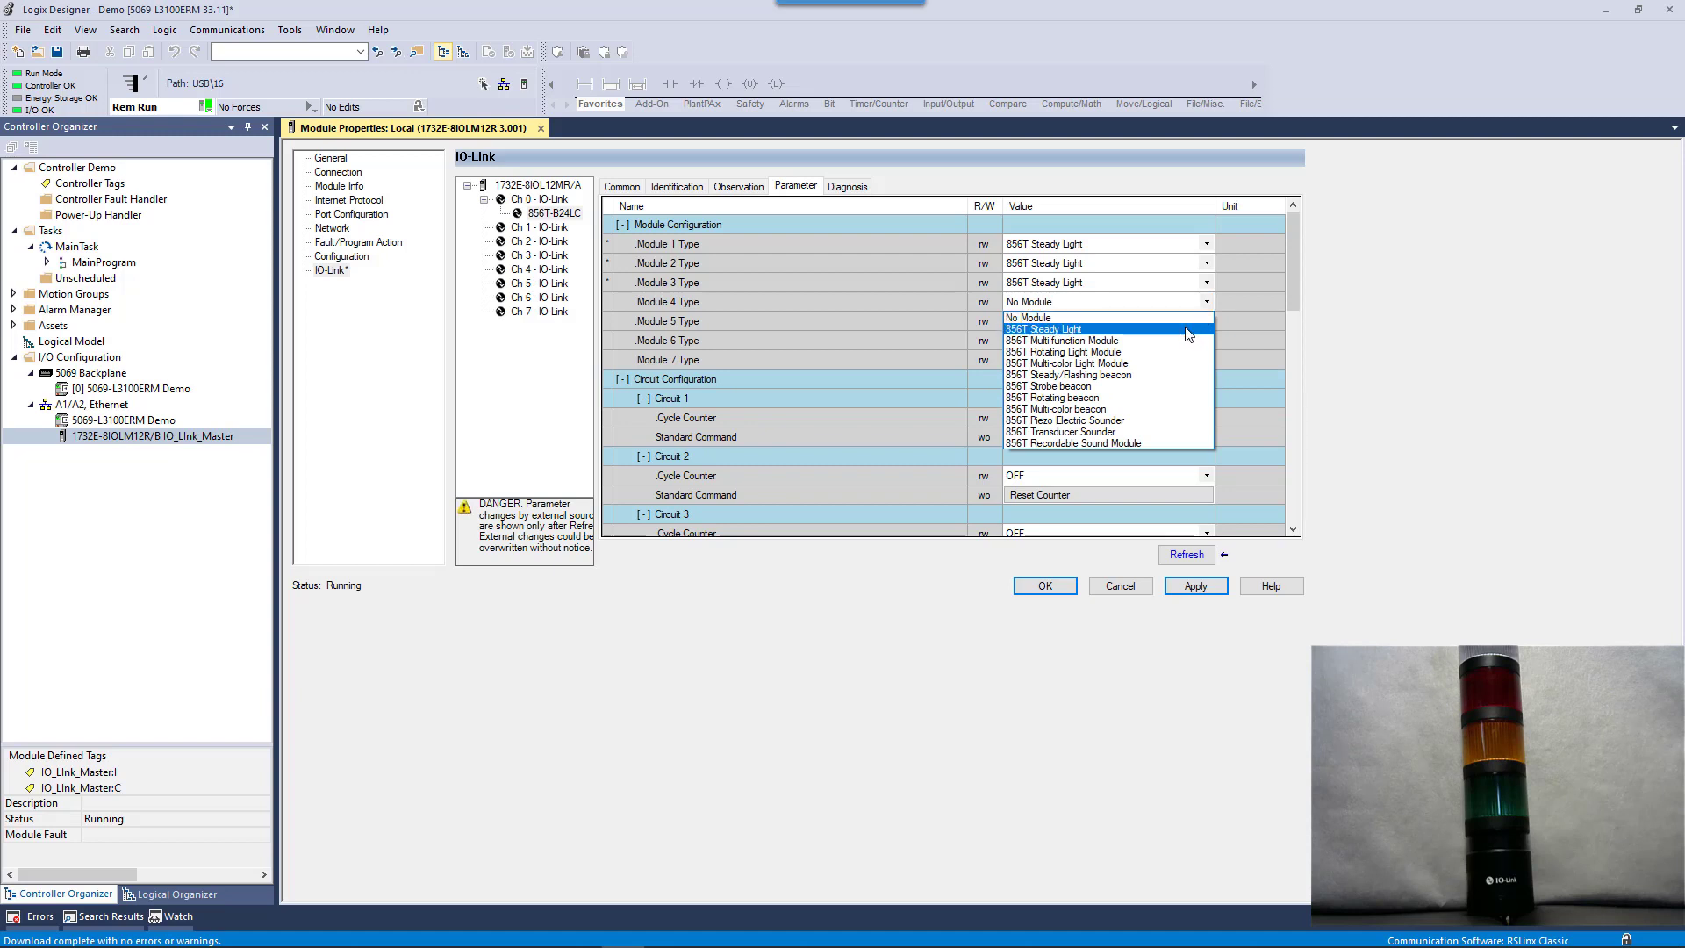
left_click(1187, 362)
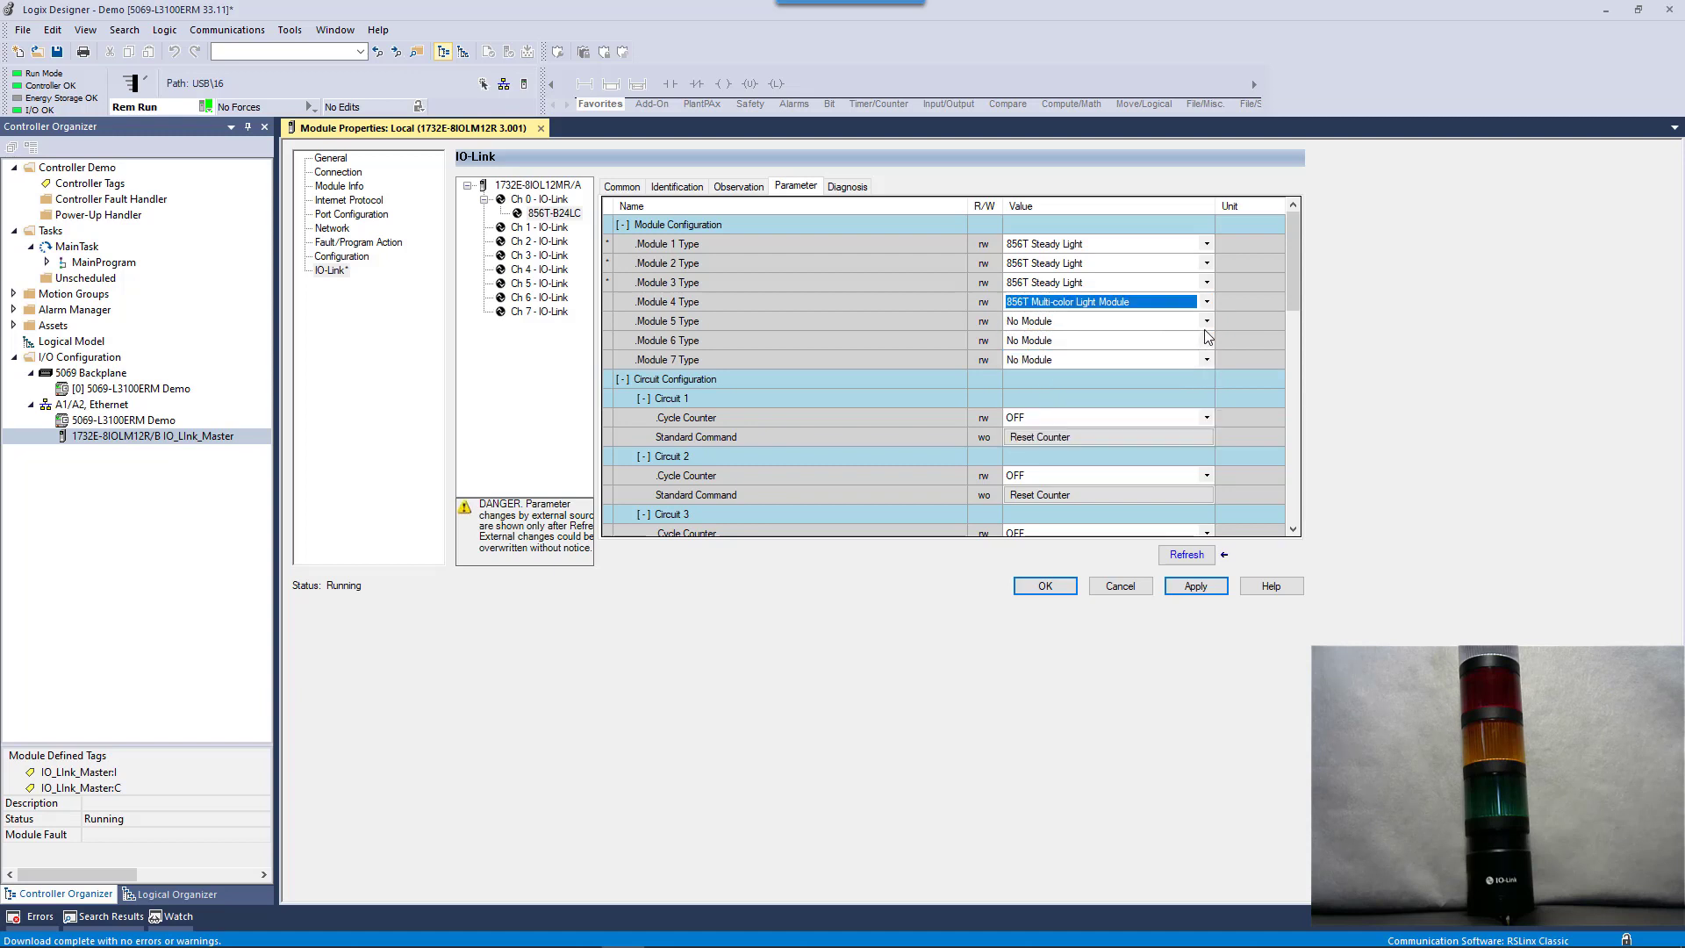
left_click(1209, 322)
left_click(1209, 320)
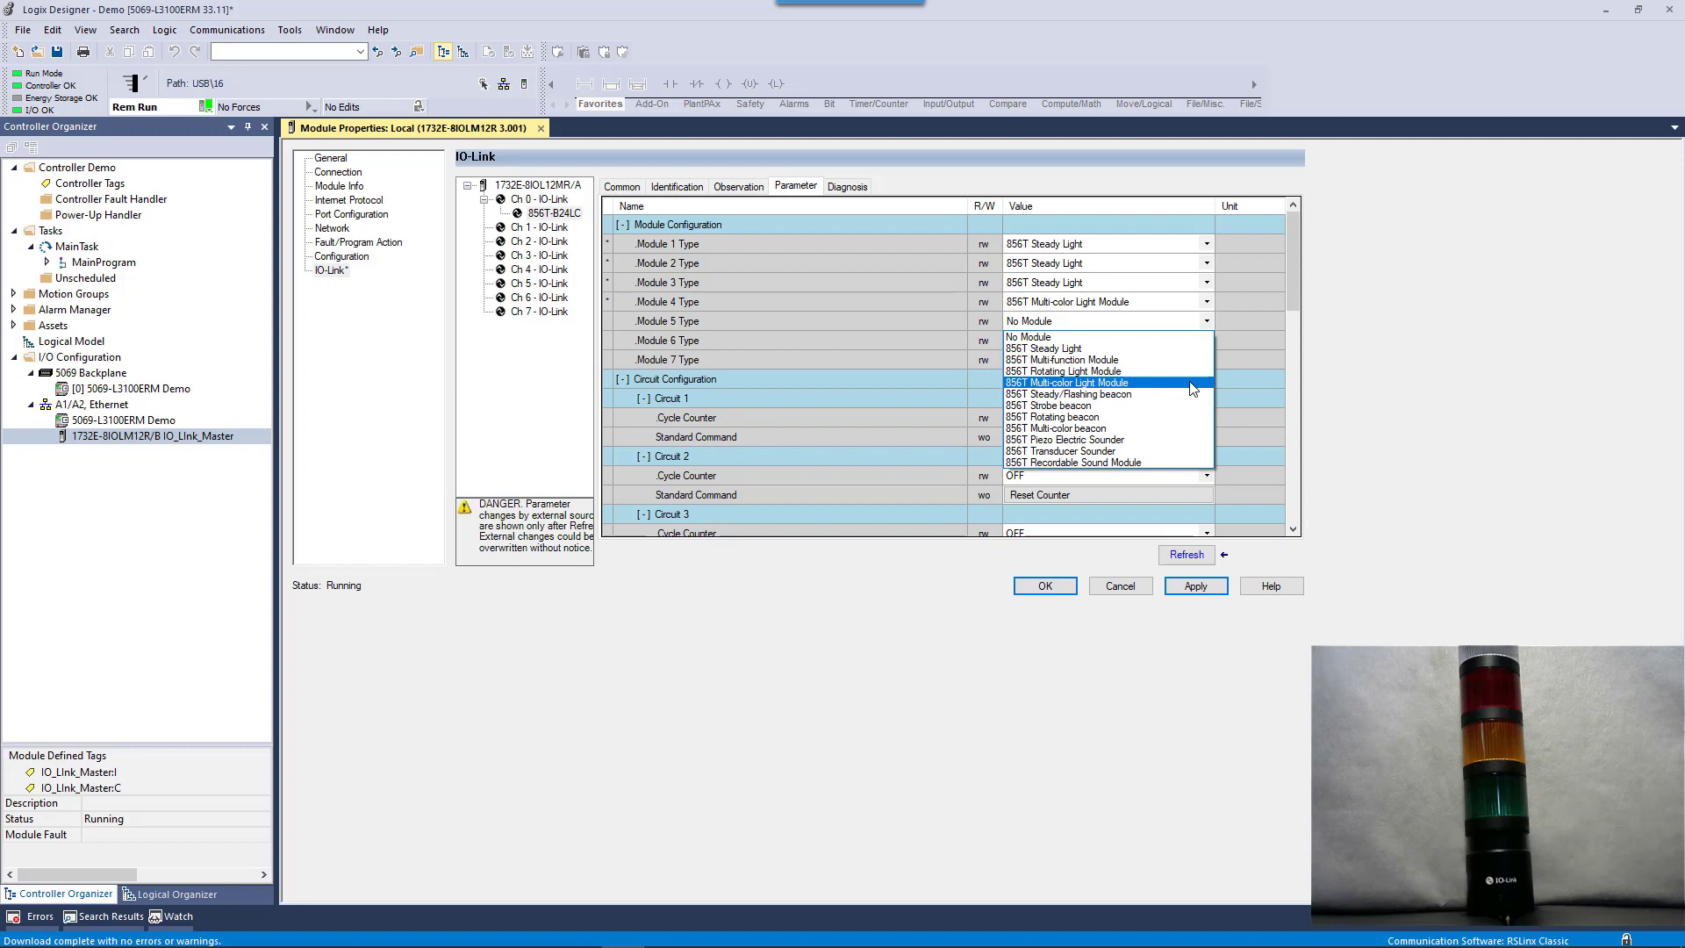
left_click(1113, 407)
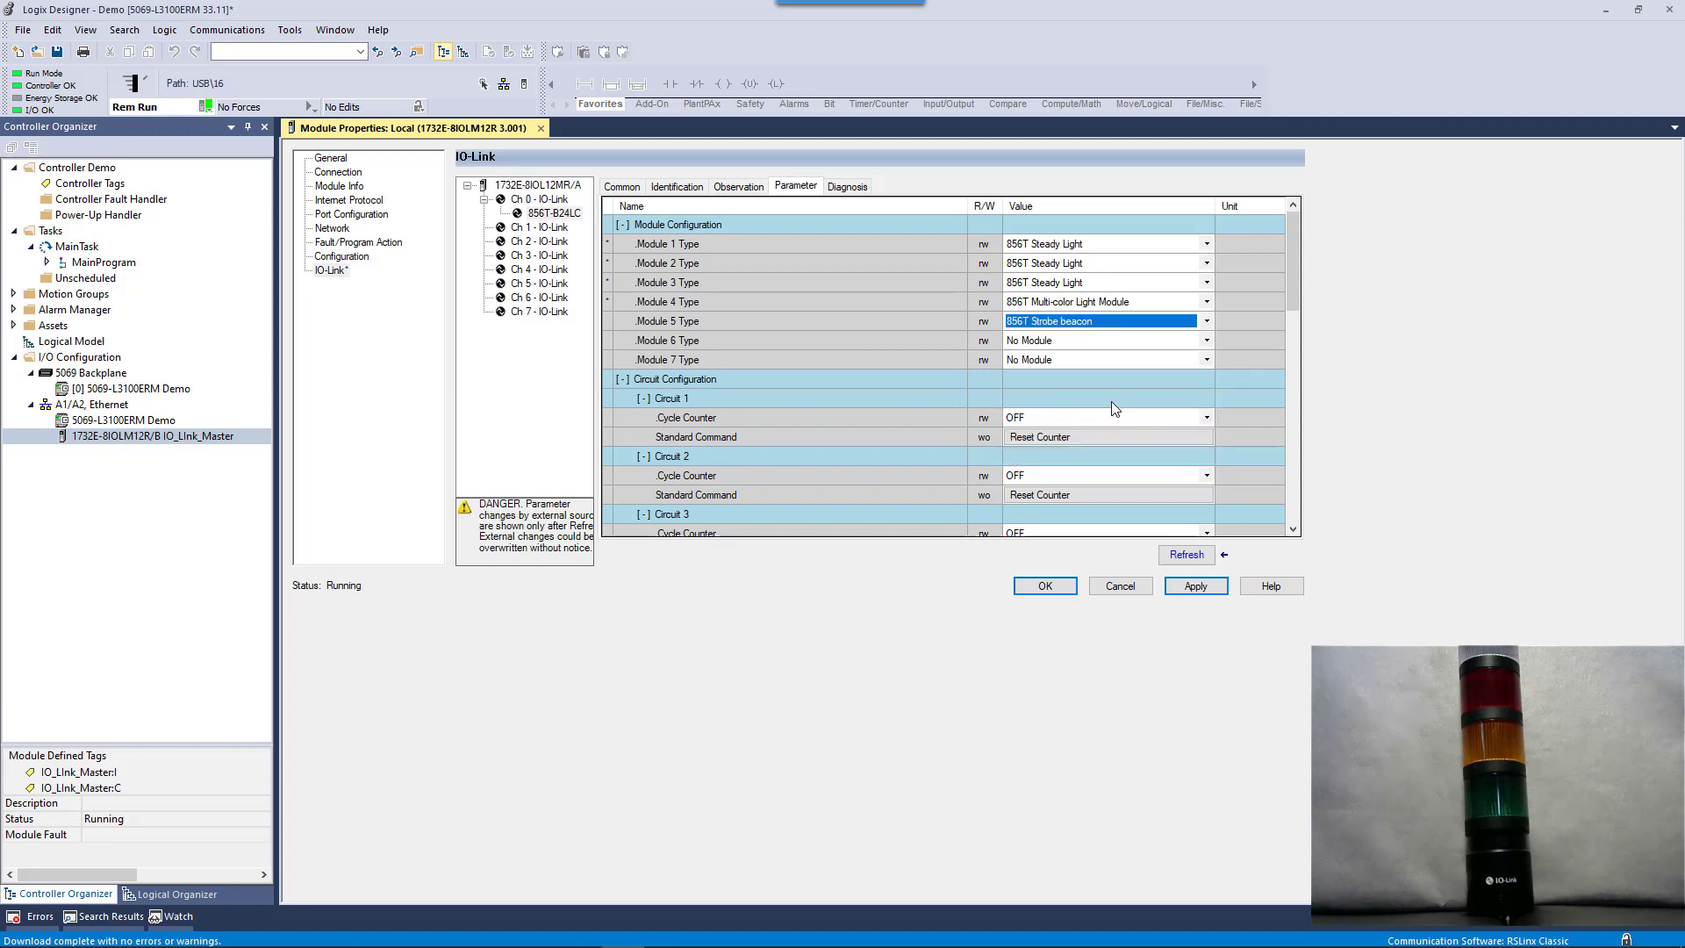
left_click(1193, 586)
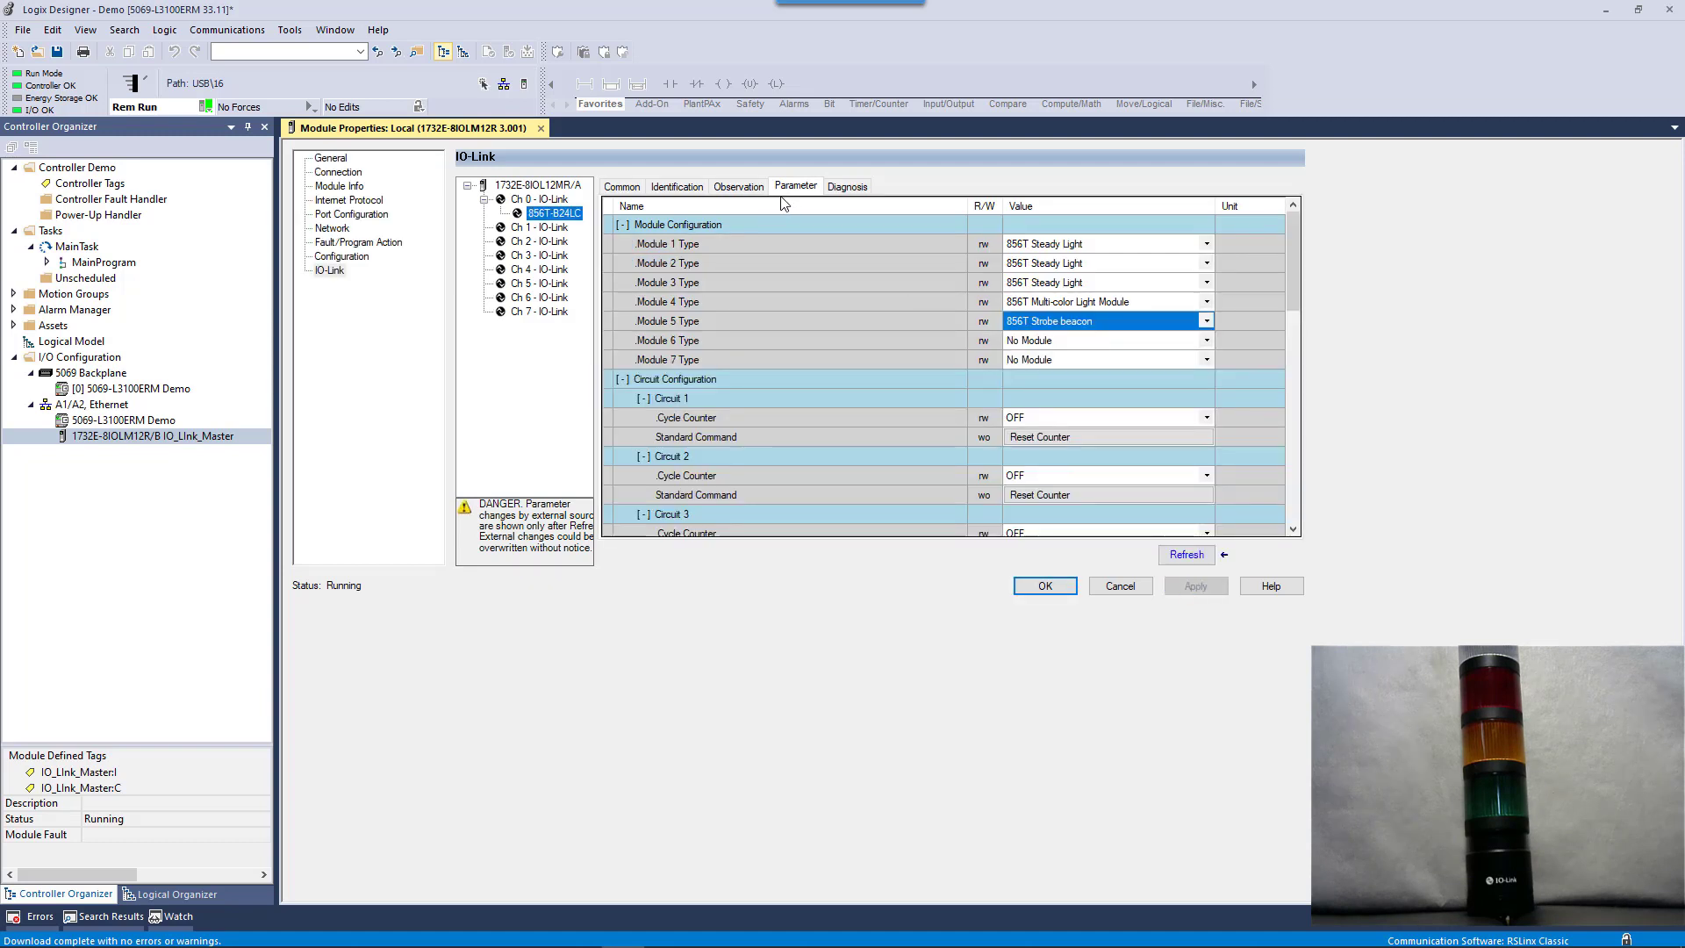
Refresh the Observation data and check the circuits now map to Modules 1–5
left_click(752, 189)
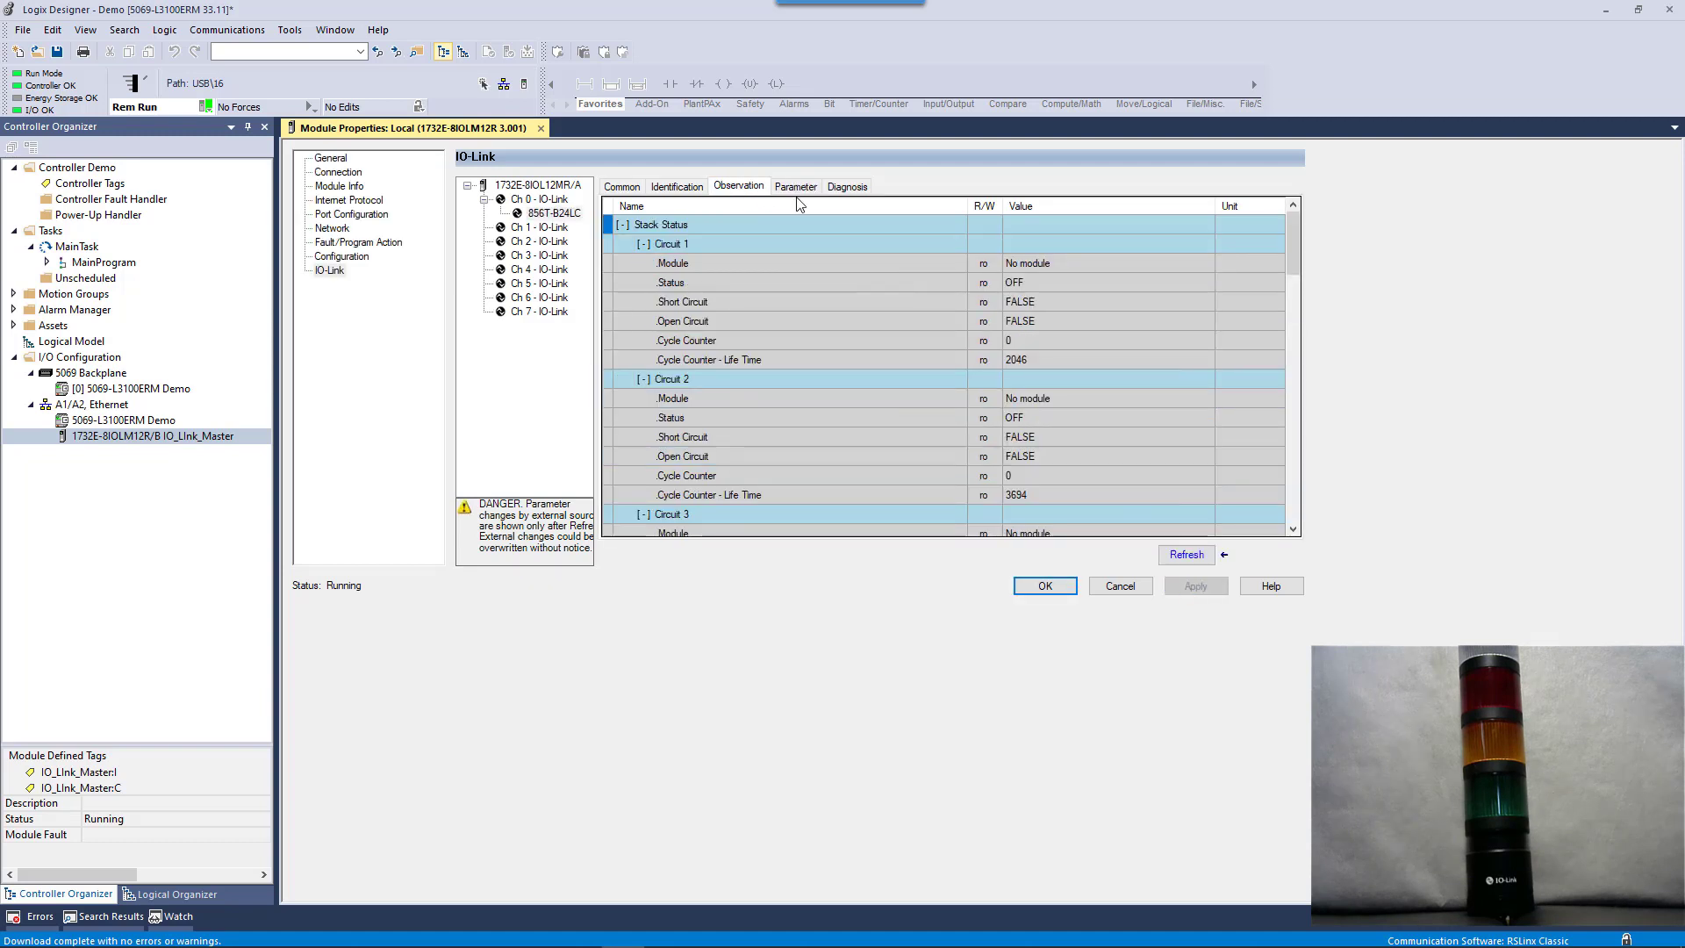
left_click(1071, 263)
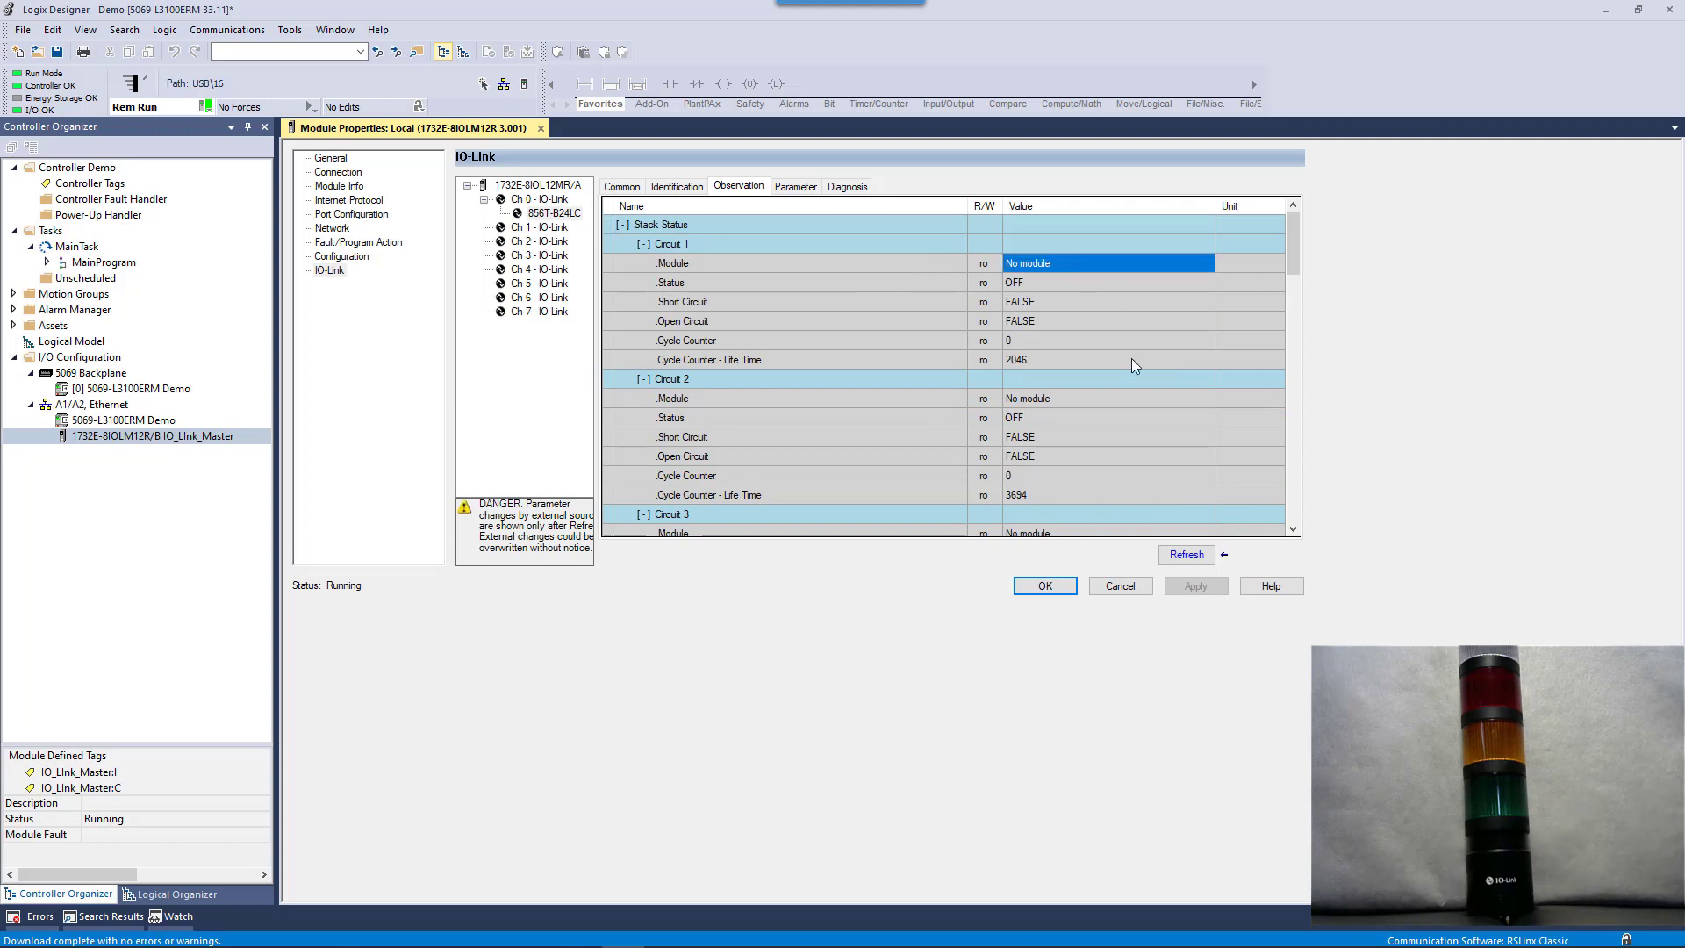
left_click(1187, 556)
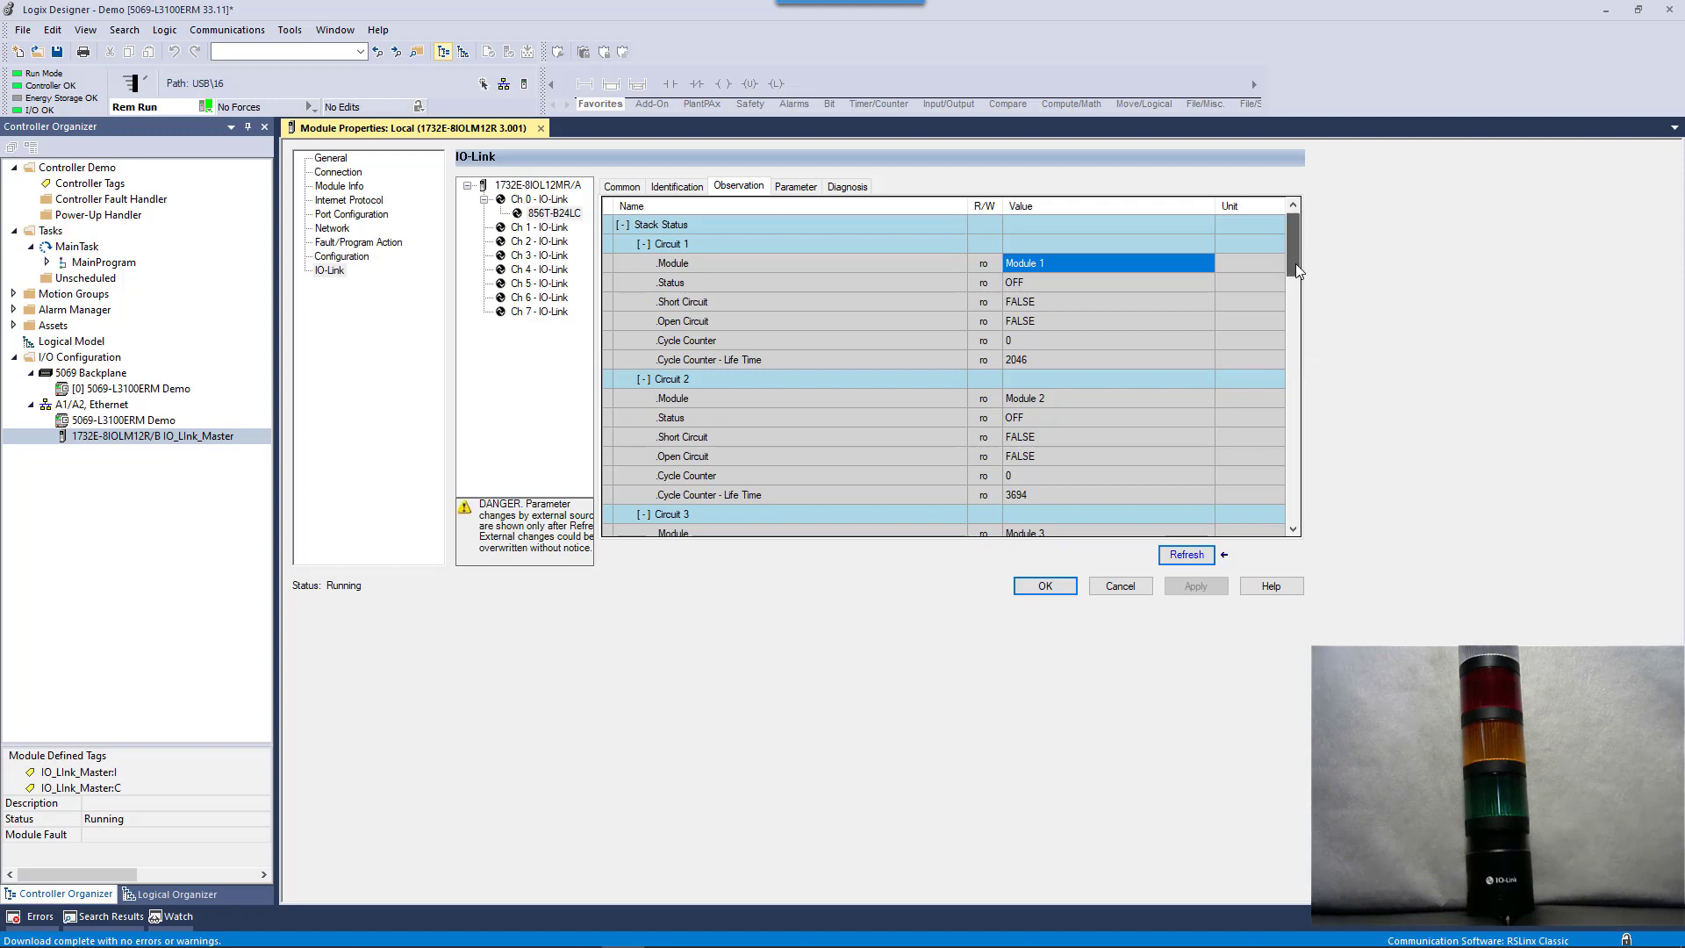
mouse_move(1298, 271)
left_mouse_down()
mouse_move(1295, 400)
mouse_move(1290, 251)
left_mouse_up()
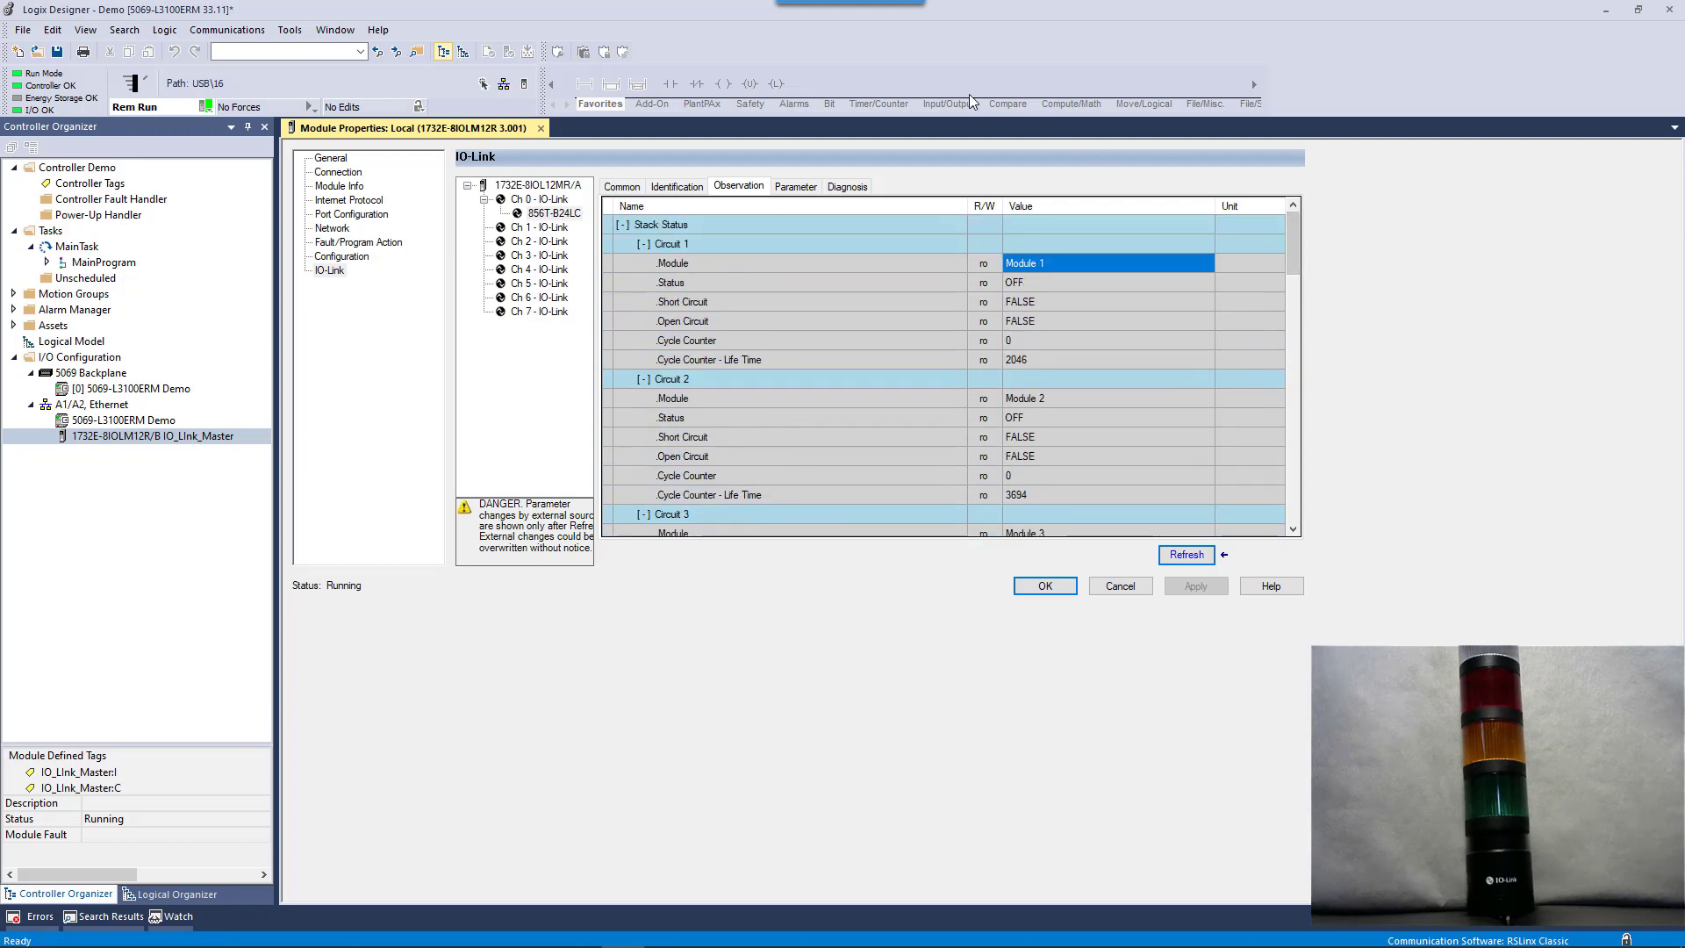
In Controller Tags, set IO_LInk_Master:O Ch0ControlModule1, 2 and 3 to values 1, 2 and 3
double_click(89, 184)
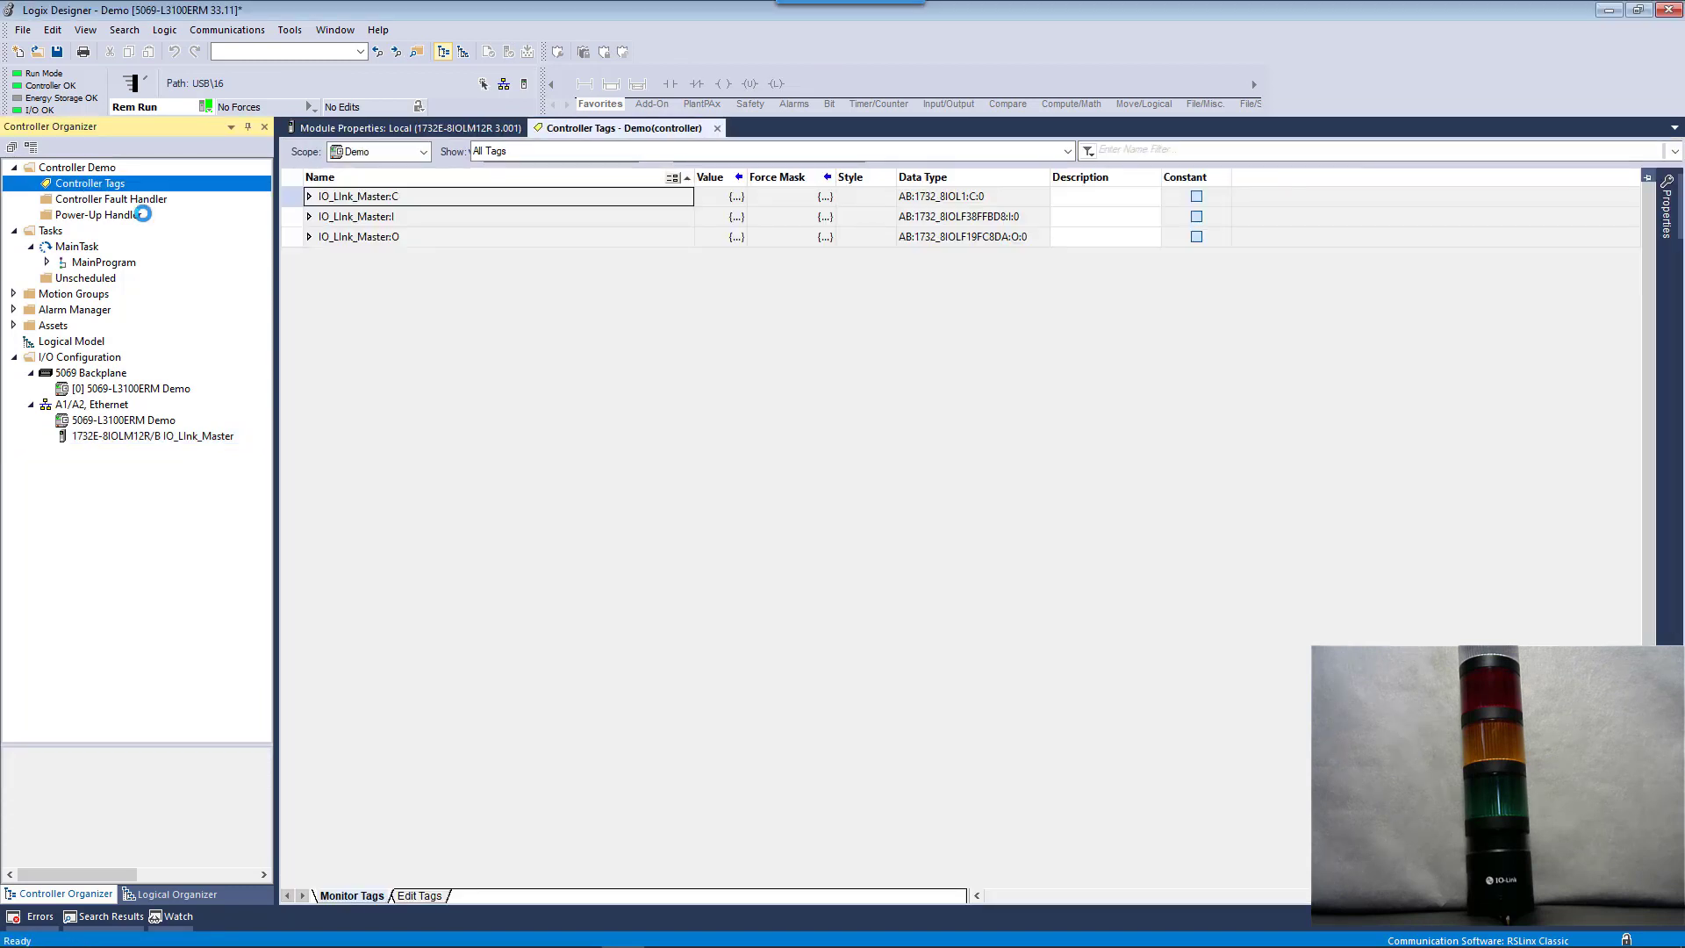
left_click(312, 238)
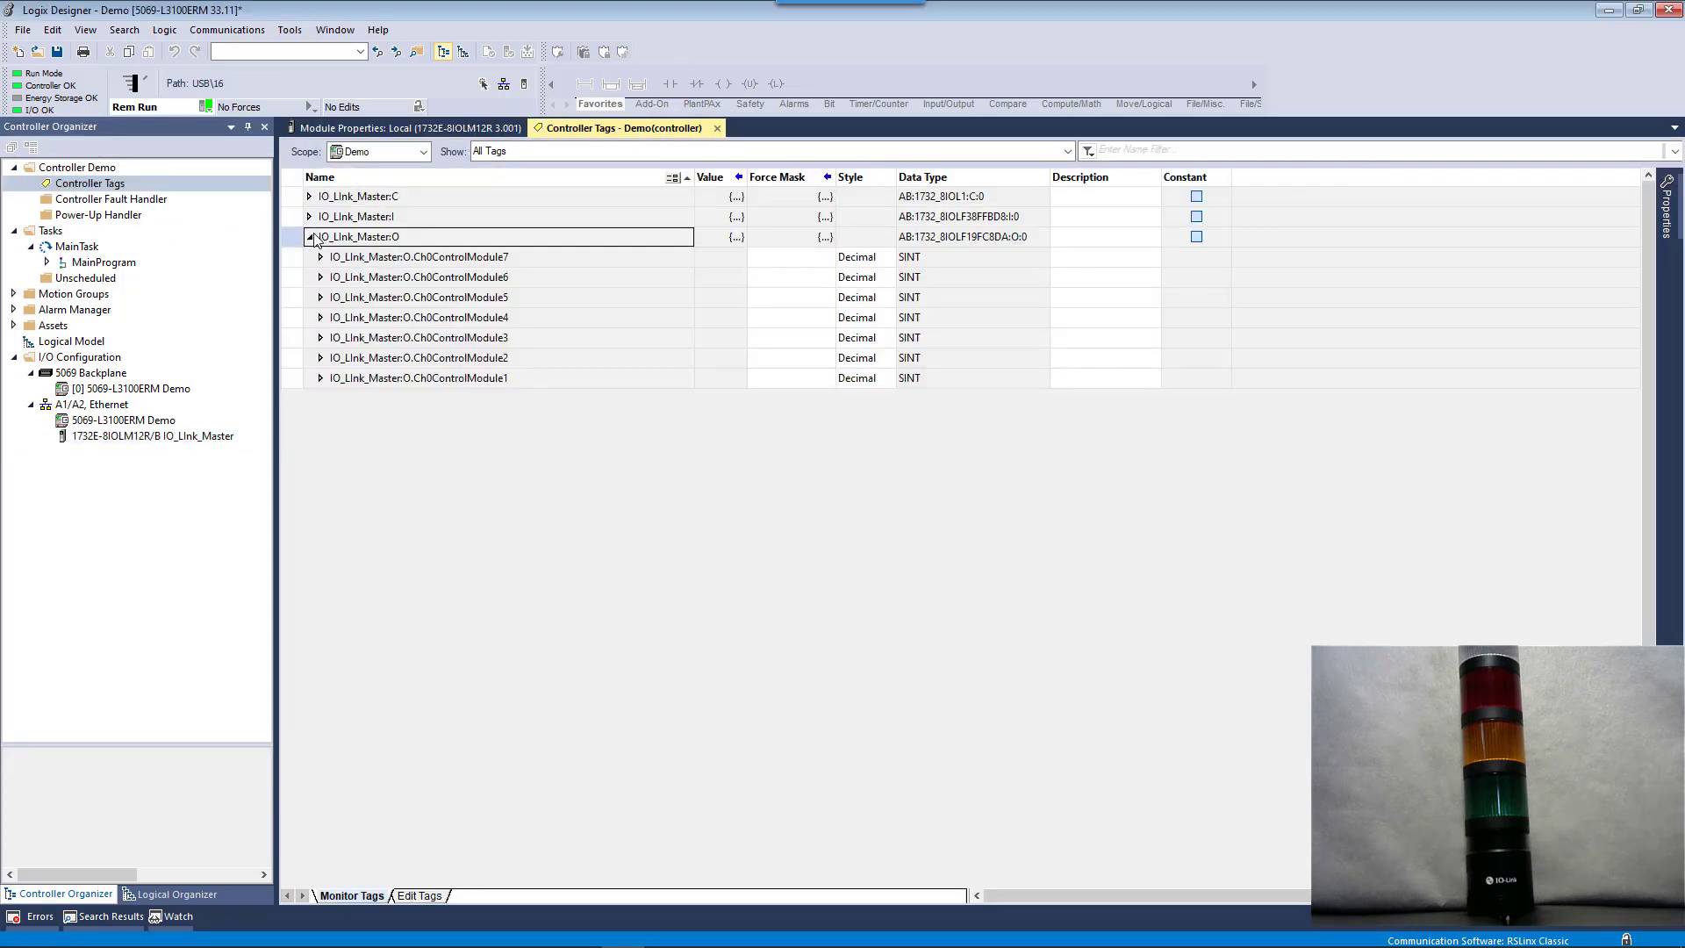
double_click(725, 382)
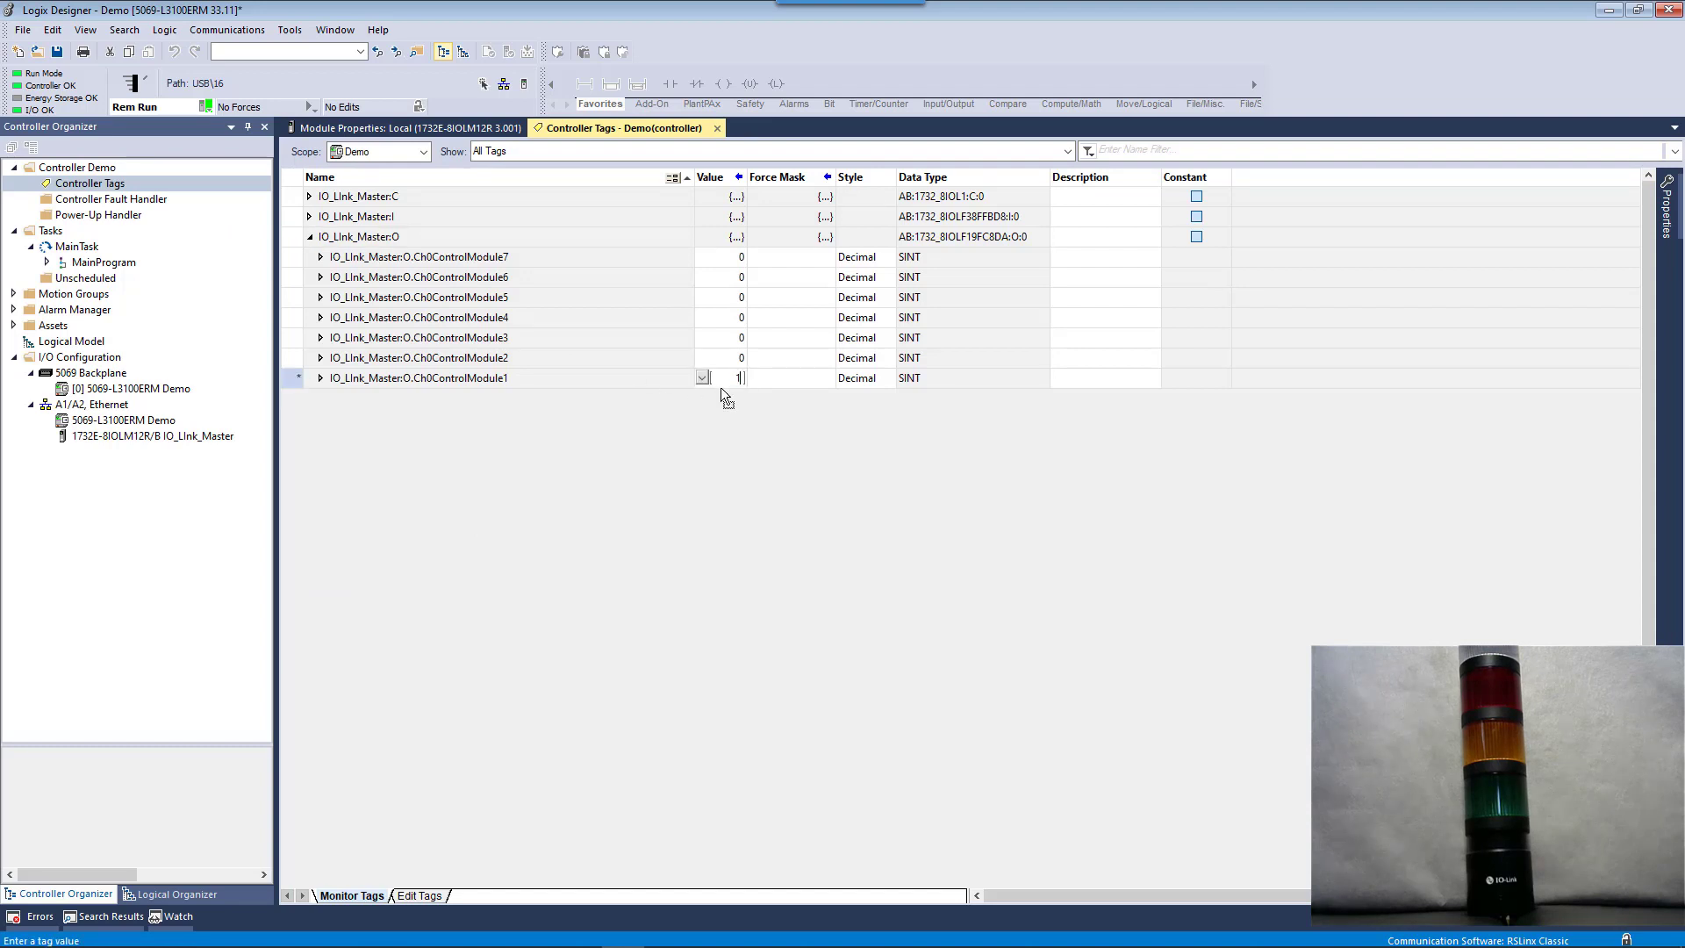
key("Return")
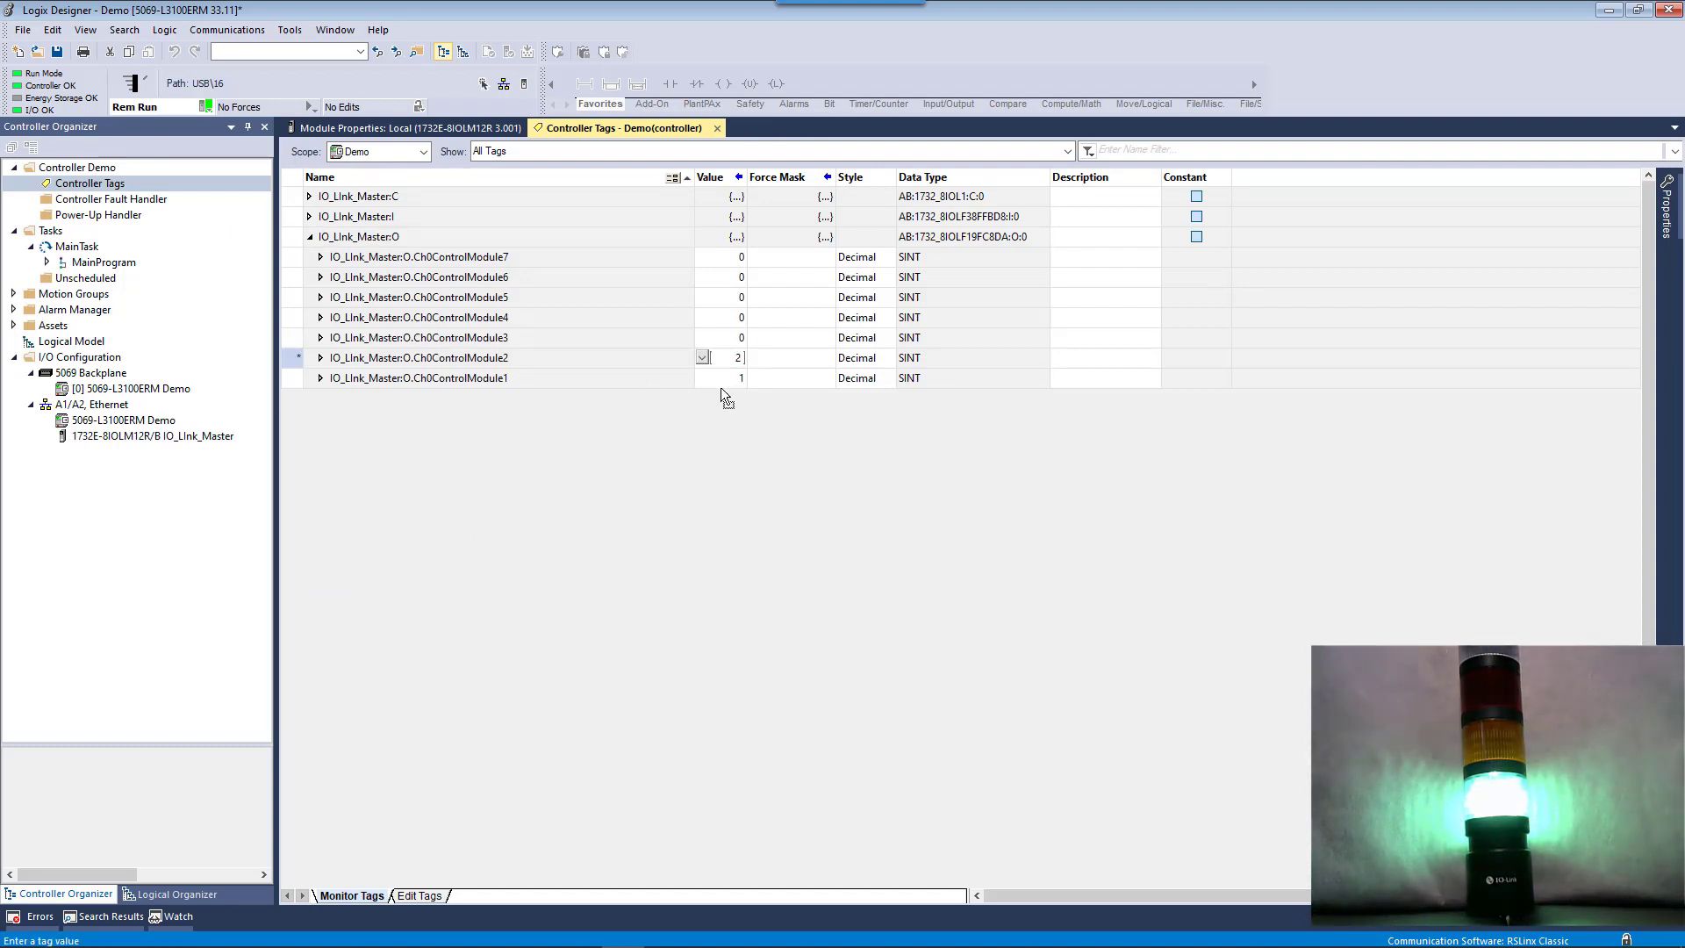
key("Return")
type("3")
key("Return")
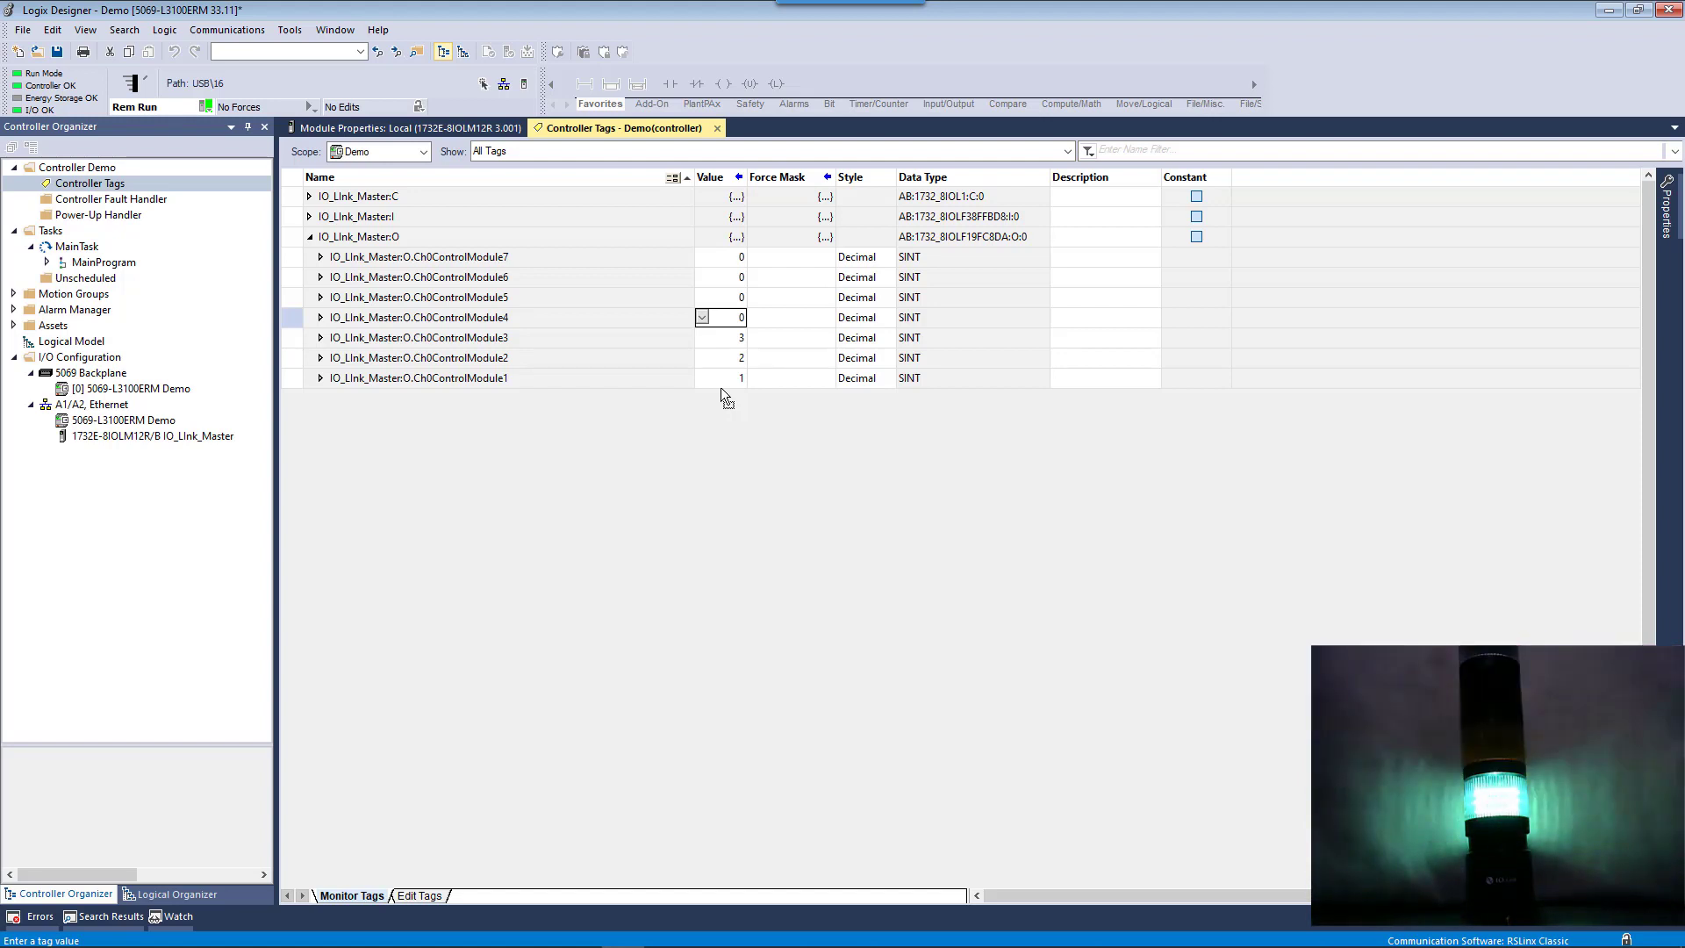
Reset Ch0ControlModule3, 2 and 1 back to 0 to turn the stack light off
key("Down")
type("0")
key("Return")
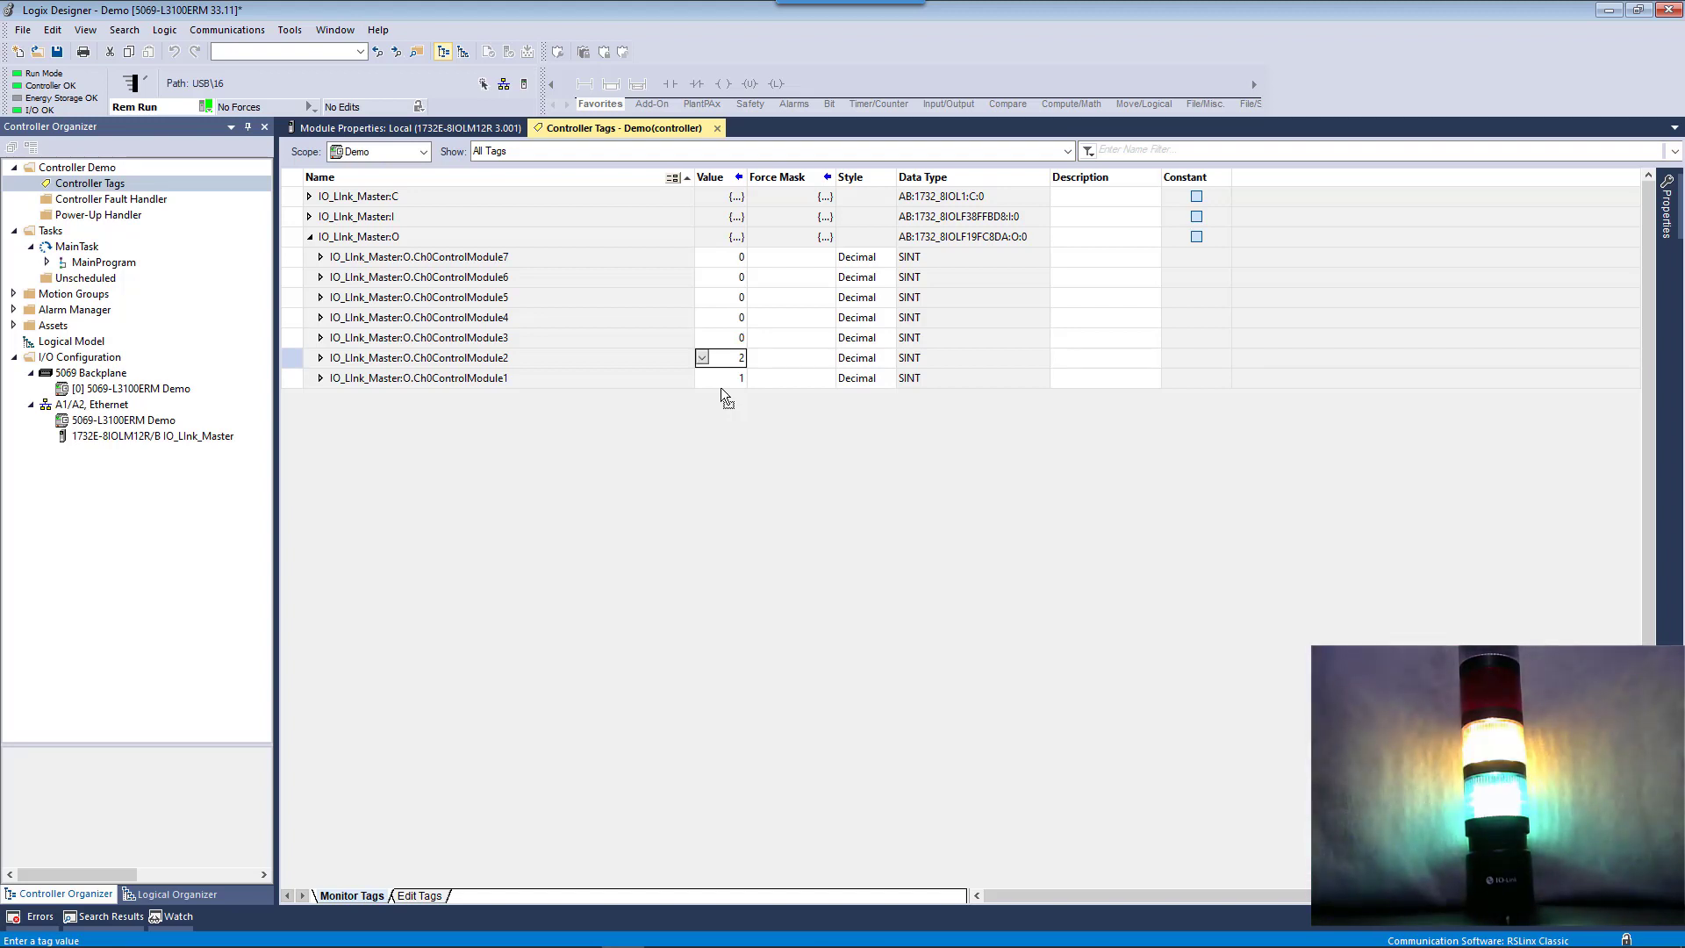
key("Return")
type("0")
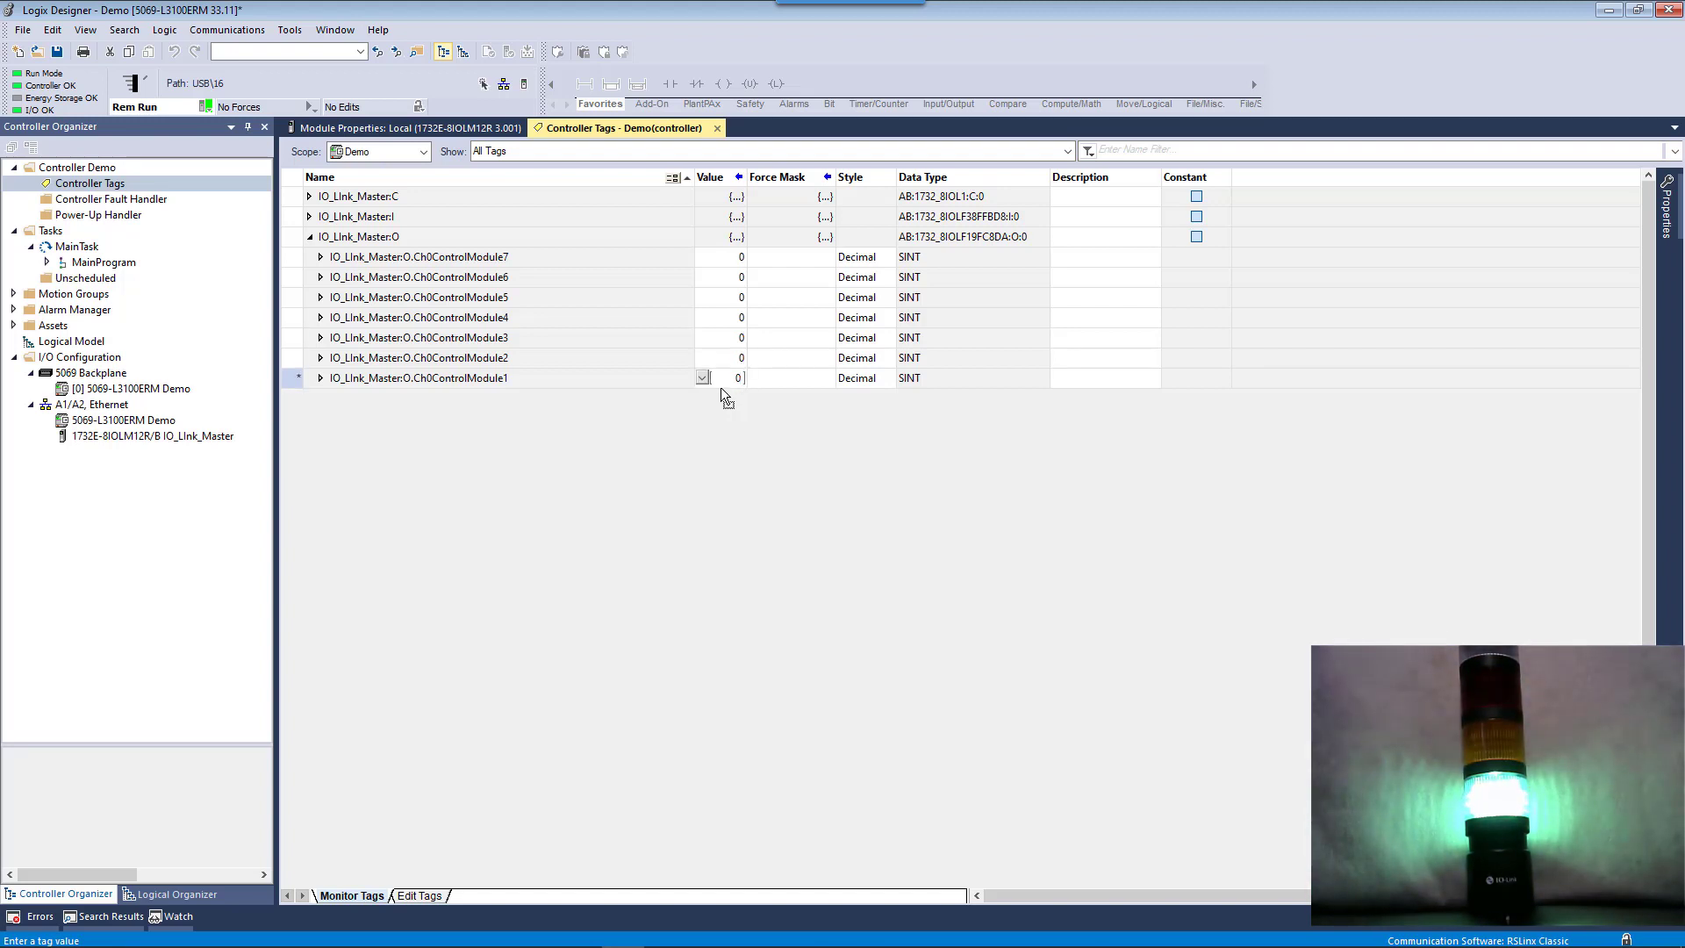
key("Return")
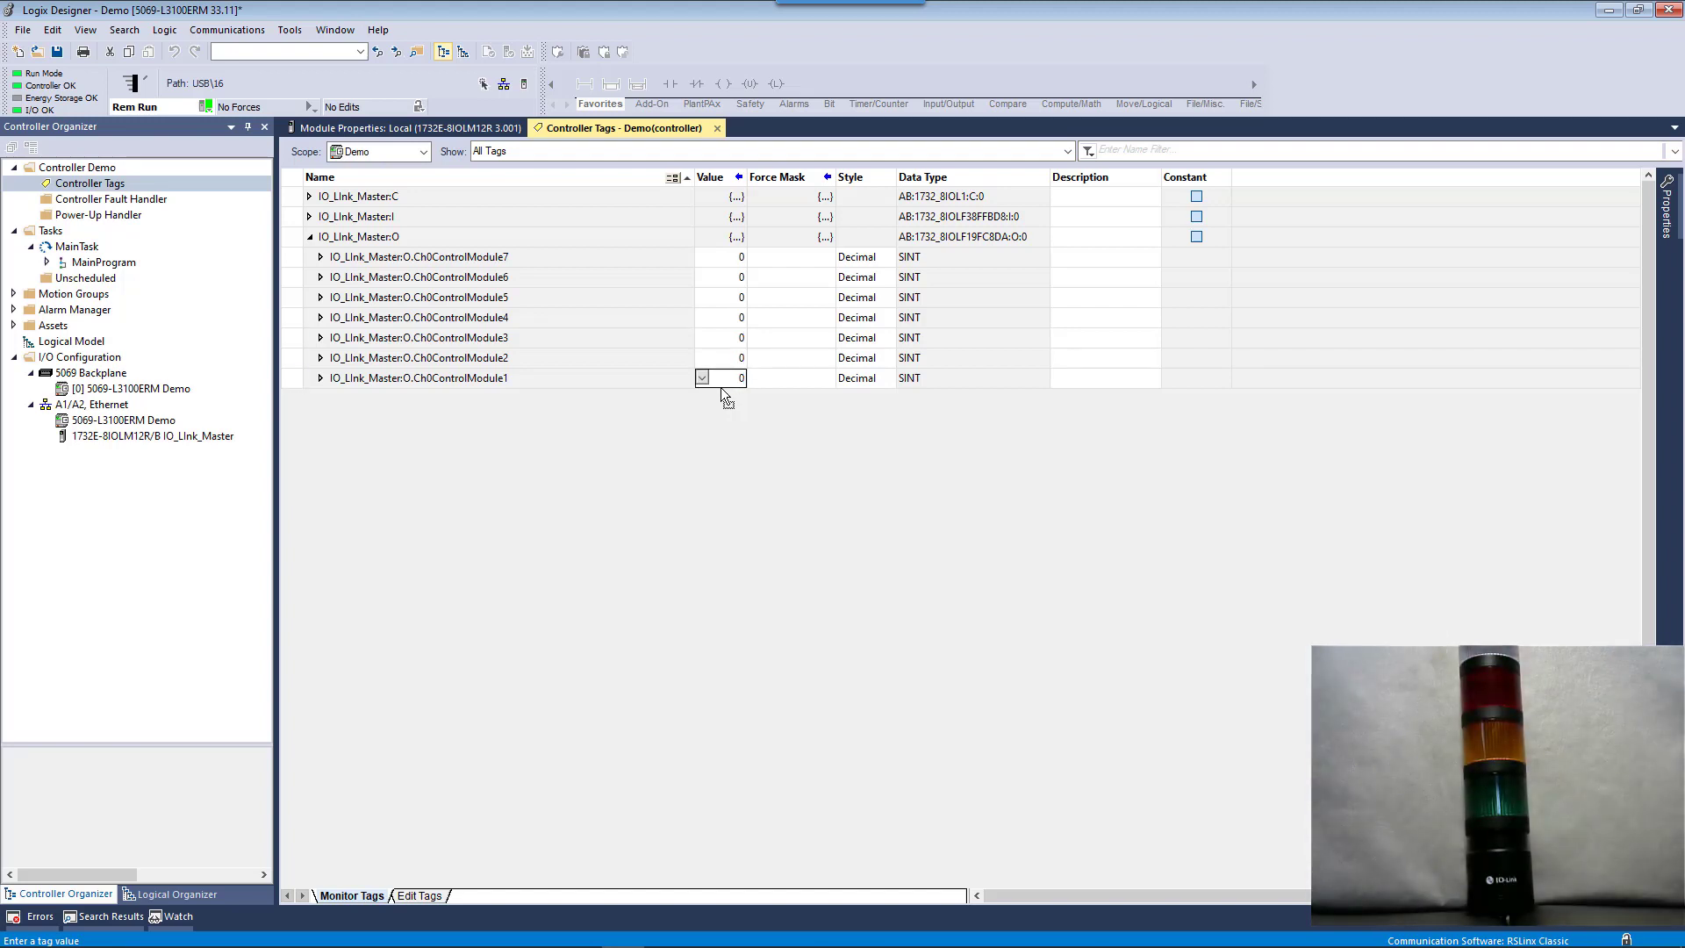